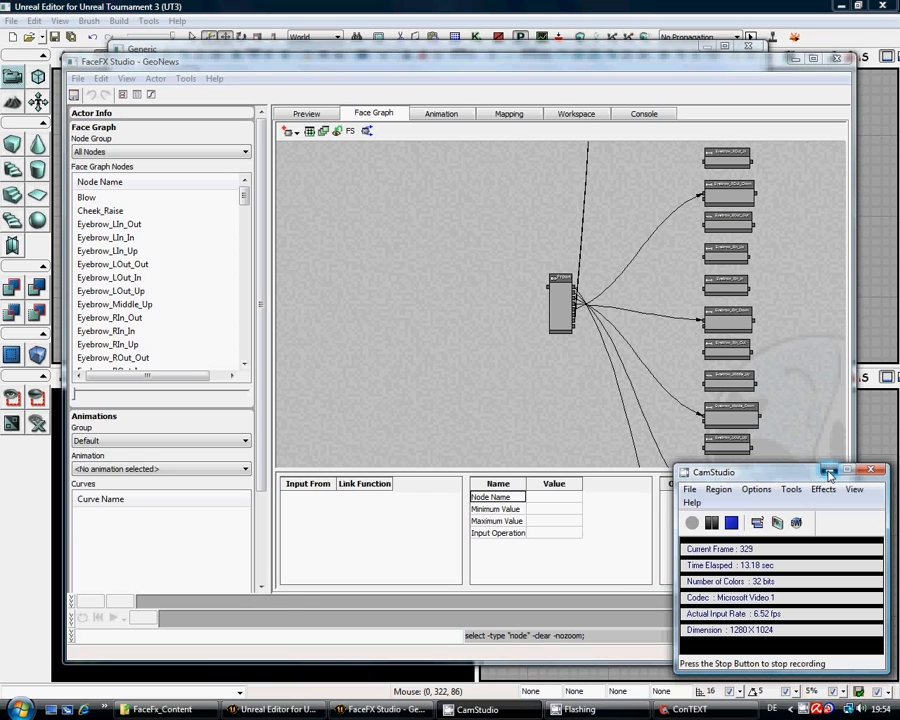
Step: Open the actor's animation view and check which animation groups and animations are available
{"action": "left_click", "coordinate": [829, 472]}
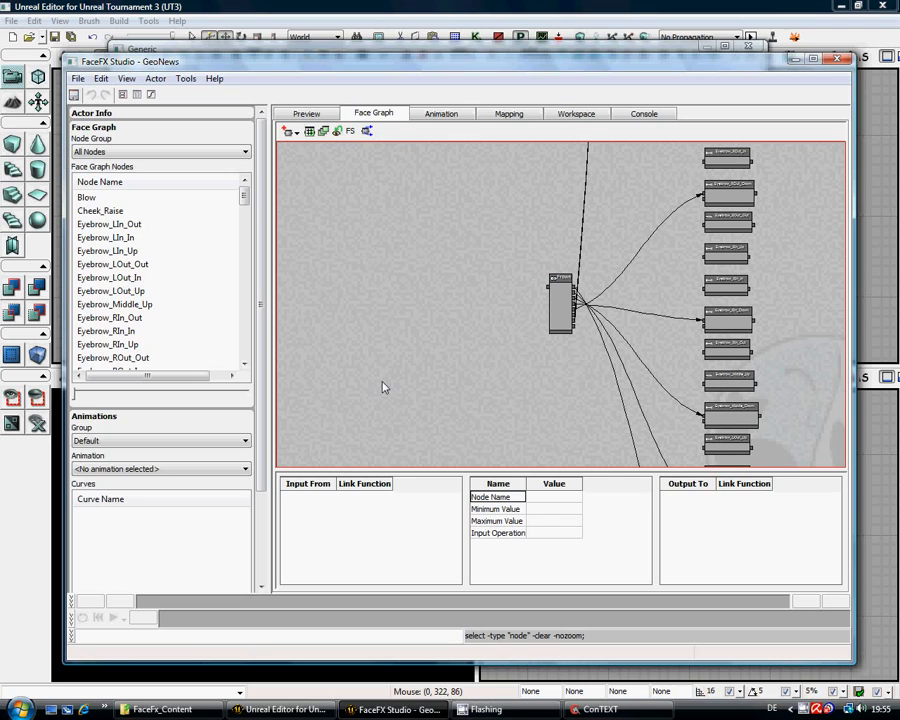
{"action": "left_click", "coordinate": [441, 116]}
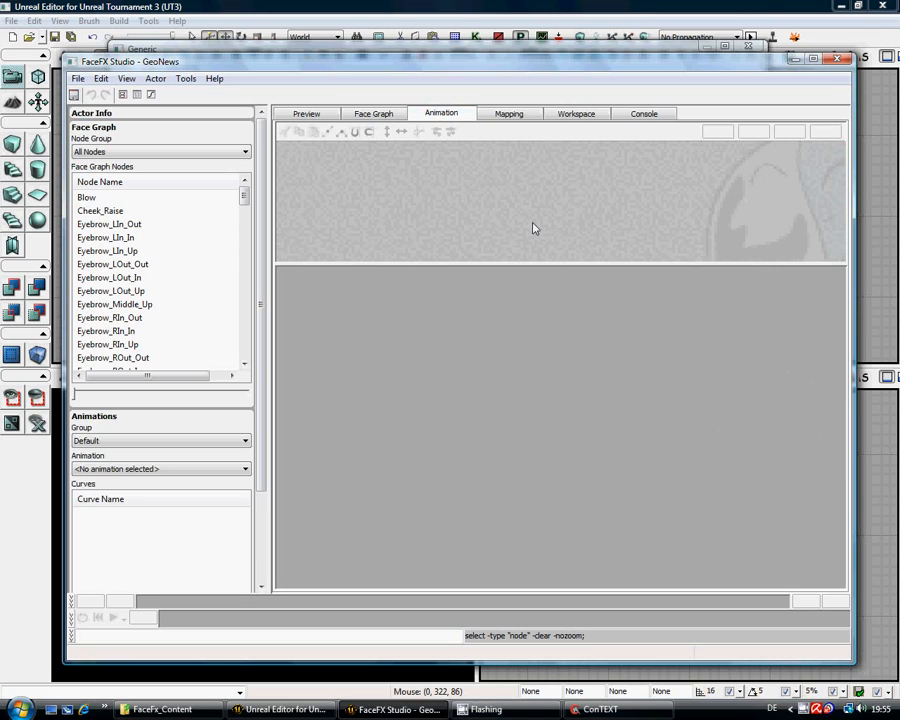
{"action": "left_click", "coordinate": [244, 441]}
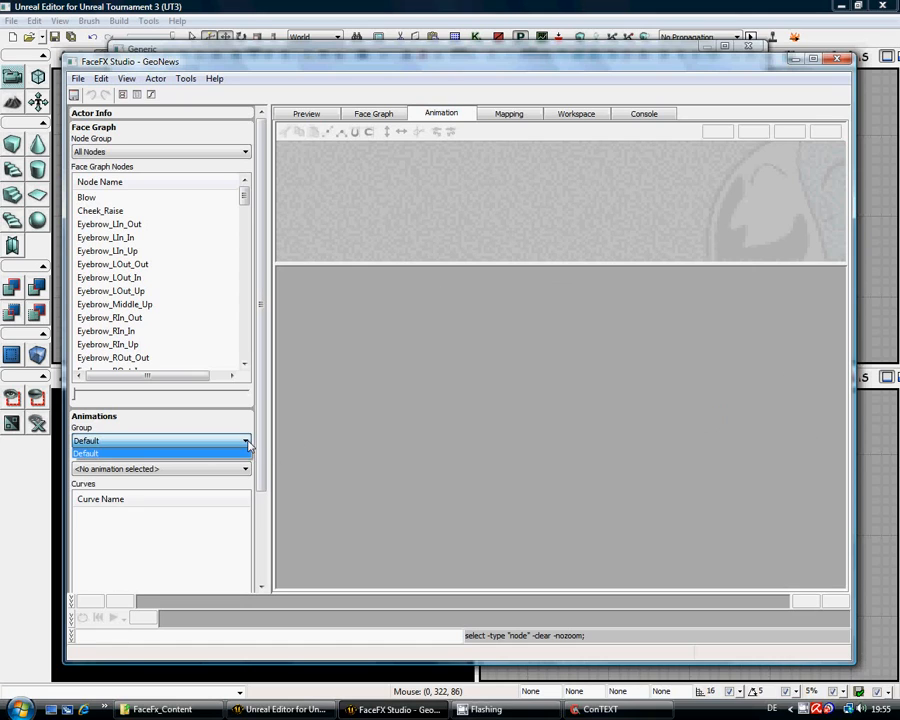
{"action": "left_click", "coordinate": [245, 470]}
{"action": "left_click", "coordinate": [245, 498]}
{"action": "left_click", "coordinate": [291, 469]}
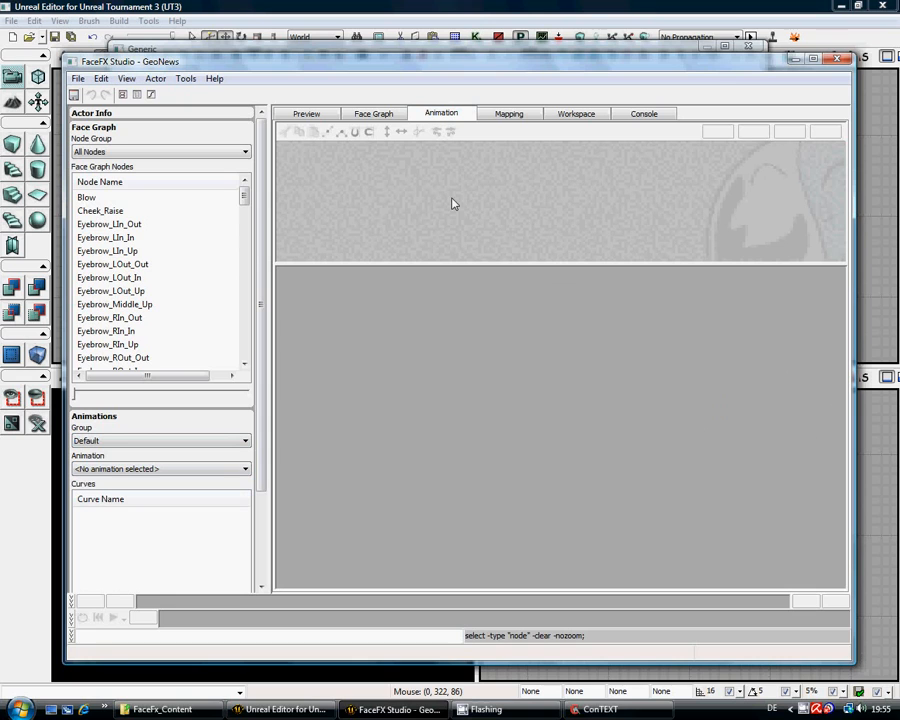
Step: Move the FaceFX Studio window out of the way and bring the Generic browser to the front
{"action": "left_click_drag", "start_coordinate": [578, 70], "coordinate": [590, 327]}
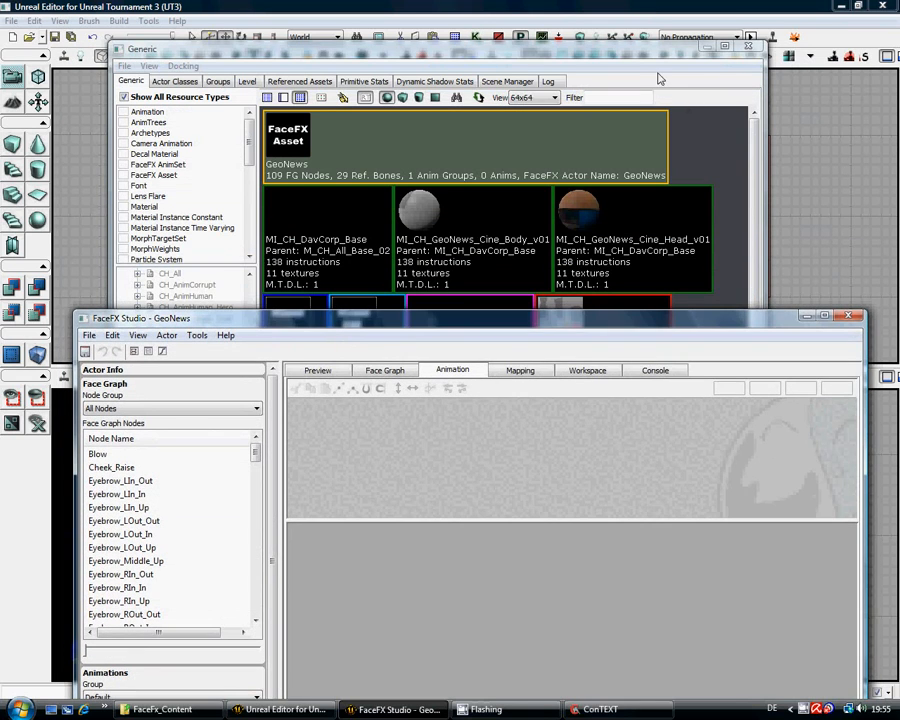
{"action": "left_click", "coordinate": [647, 76]}
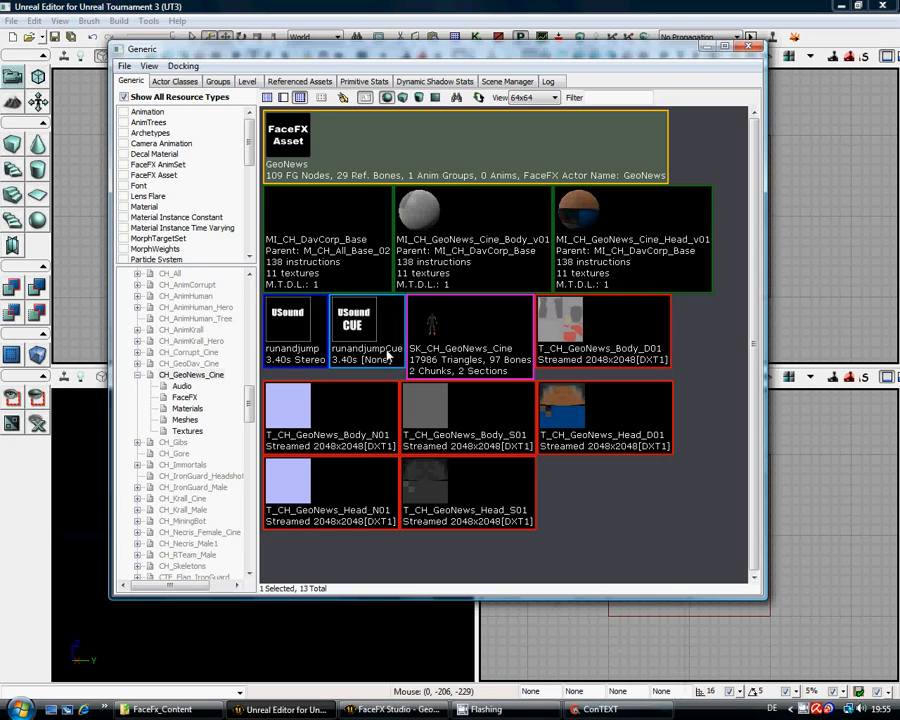
Step: Switch to ConTEXT and order the open files as run_a_jump.txt, run_a_jump_frown_Mid.txt, run_a_jump_frown_End.txt
{"action": "left_click", "coordinate": [606, 716]}
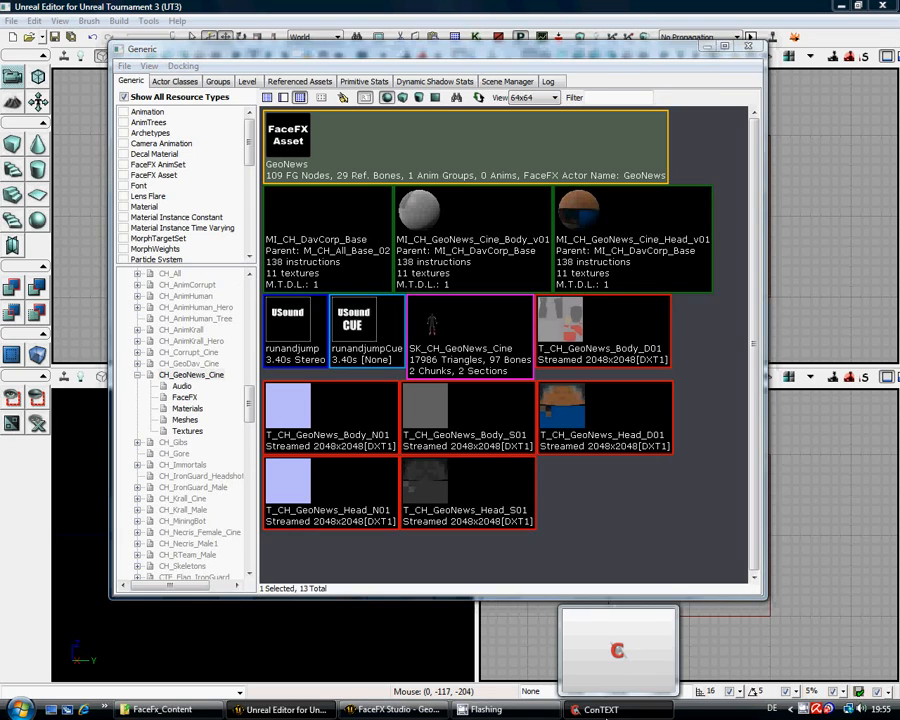
{"action": "left_click_drag", "start_coordinate": [152, 62], "coordinate": [12, 63]}
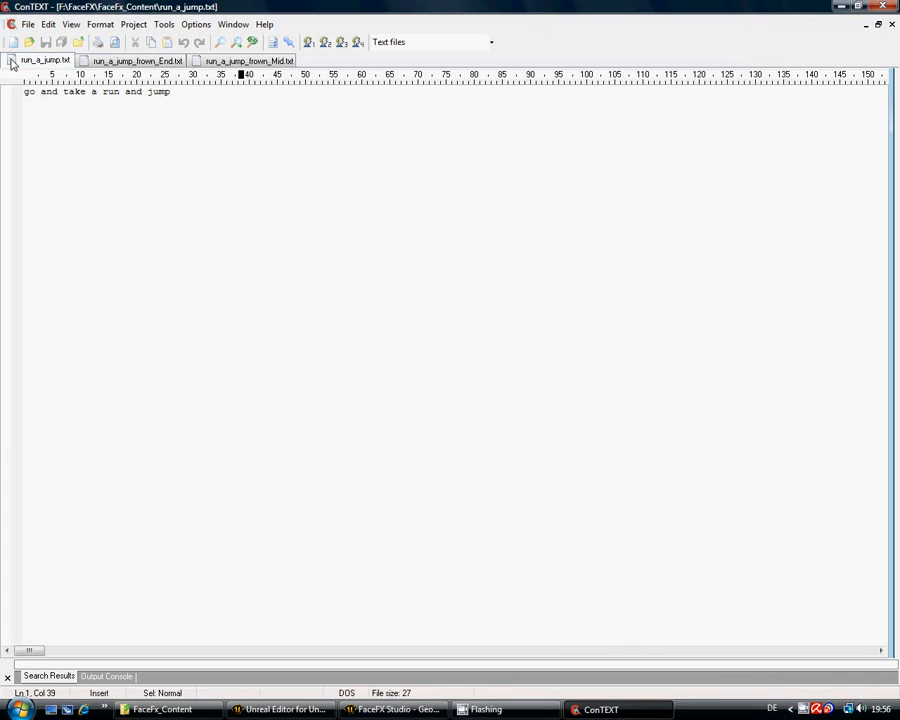
{"action": "left_click_drag", "start_coordinate": [84, 62], "coordinate": [83, 62]}
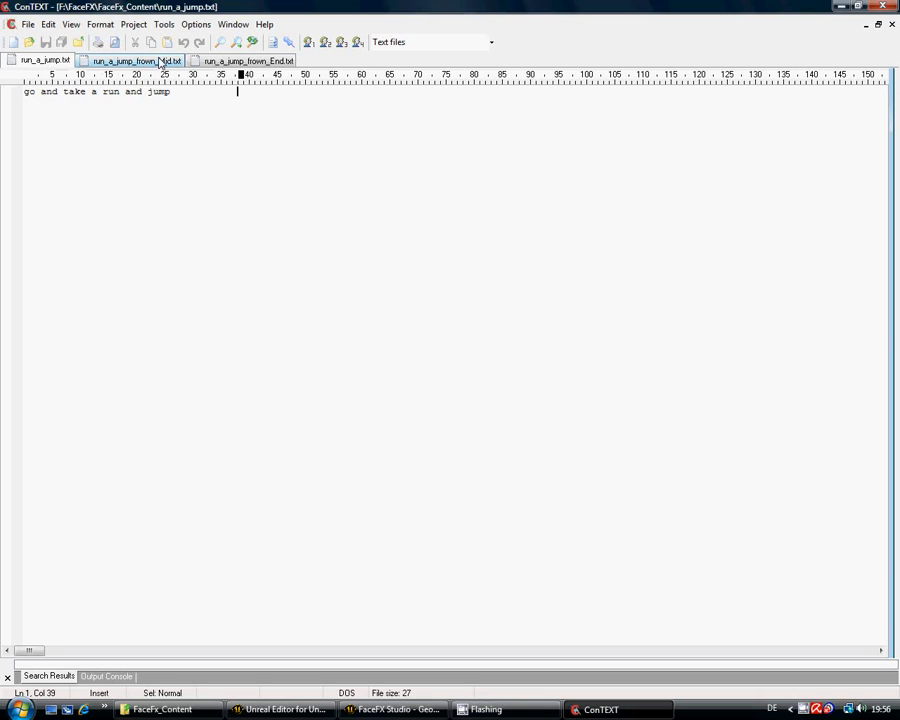
Step: Switch to the Unreal Editor, view the Audio group of CH_GeoNews_Cine, and select runandjumpCue in the full package
{"action": "mouse_move", "coordinate": [376, 713]}
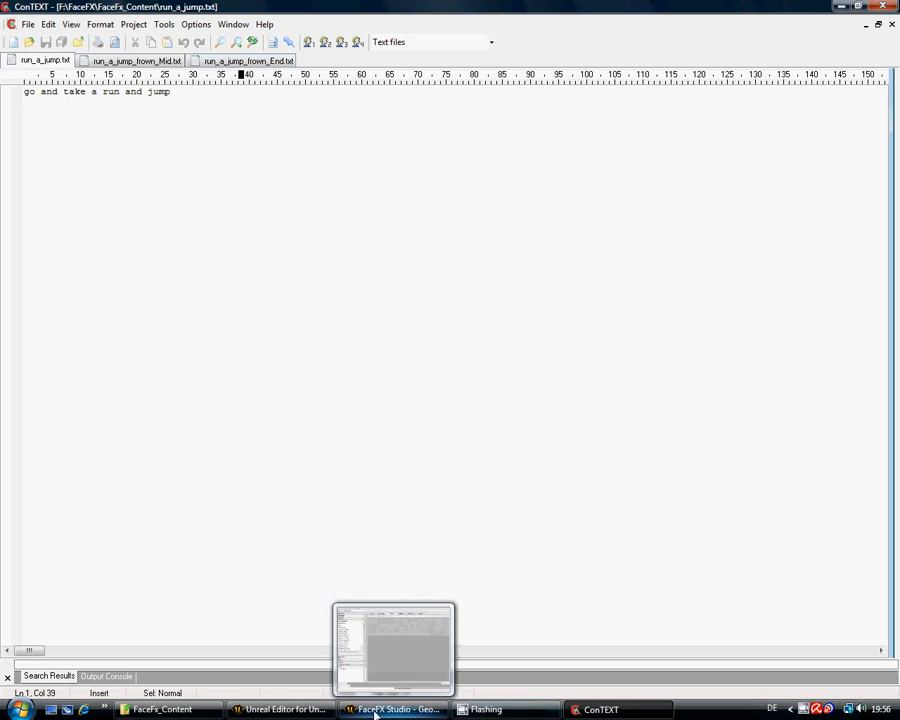
{"action": "left_click", "coordinate": [302, 713]}
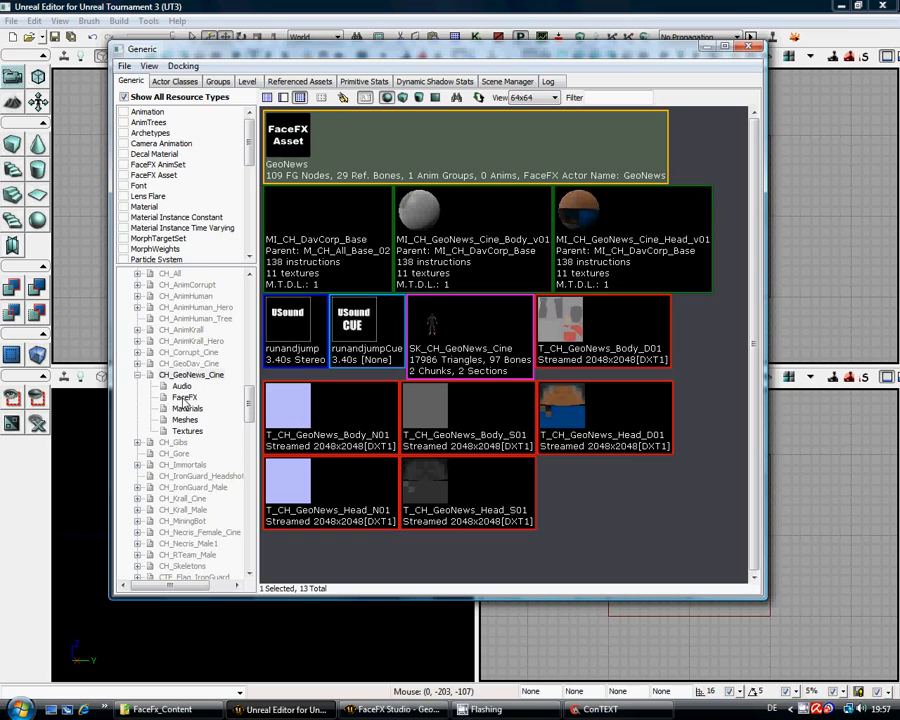
{"action": "left_click", "coordinate": [181, 386]}
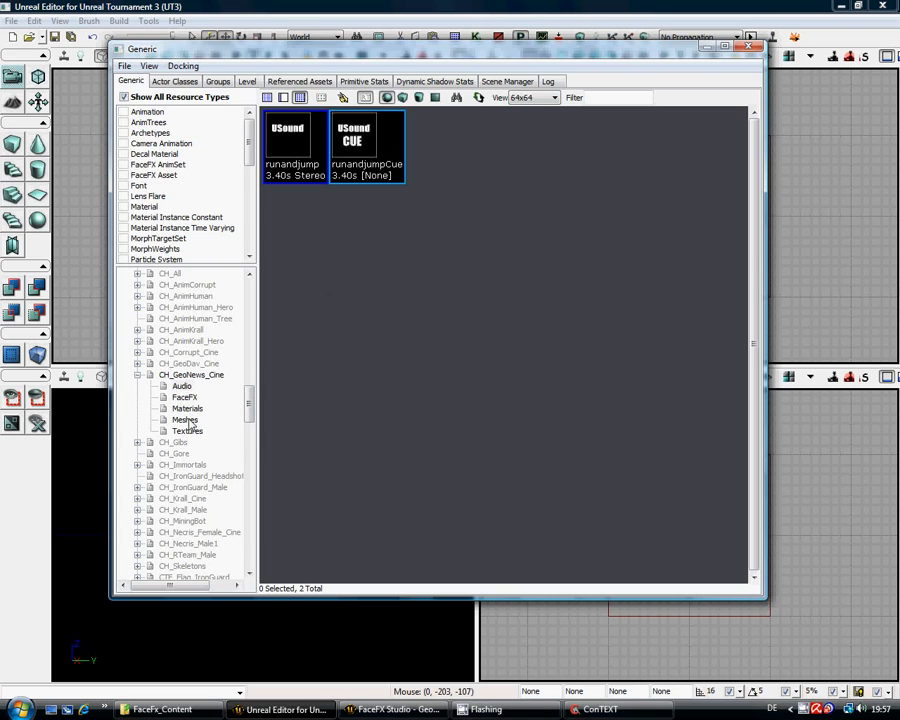
{"action": "left_click", "coordinate": [190, 374]}
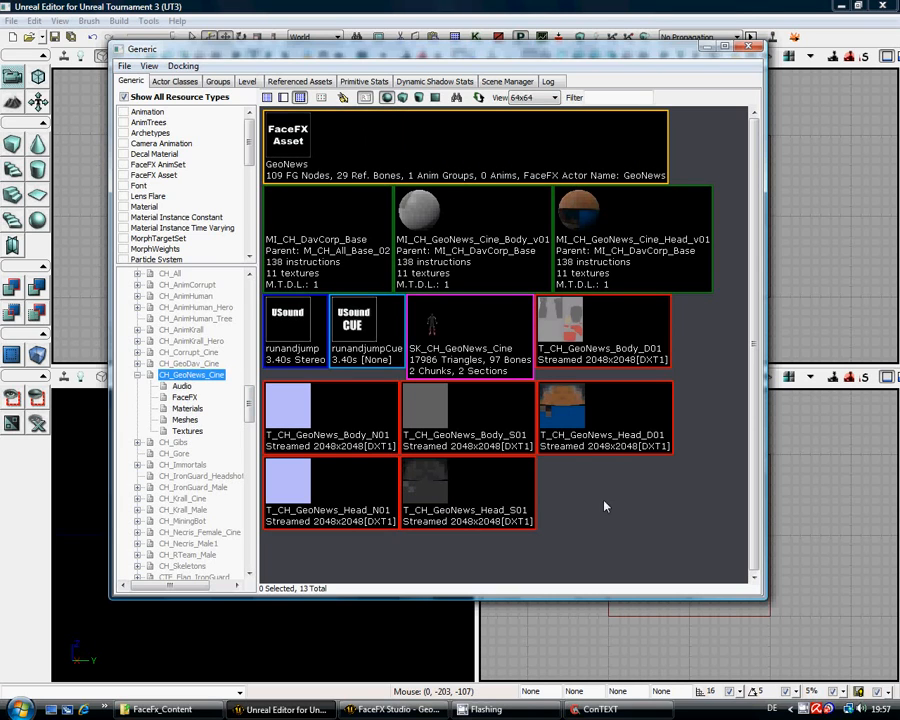
{"action": "left_click", "coordinate": [383, 336]}
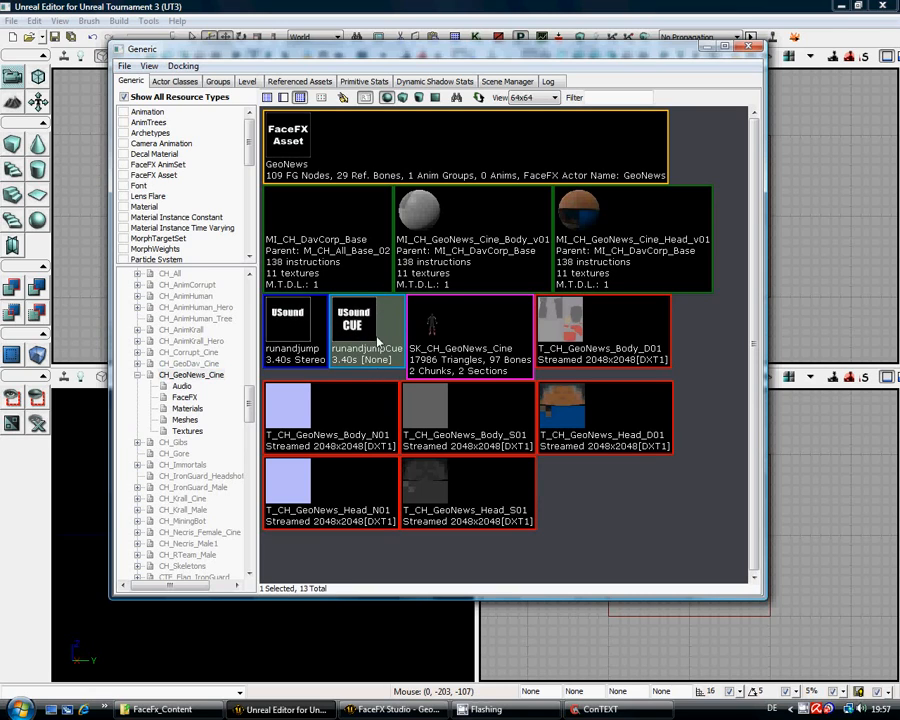
Step: Switch to FaceFX Studio and create an animation group named GeoTestFaceFX in the Animation Manager, keeping it as the primary group
{"action": "left_click", "coordinate": [411, 714]}
{"action": "left_click_drag", "start_coordinate": [443, 322], "coordinate": [435, 60]}
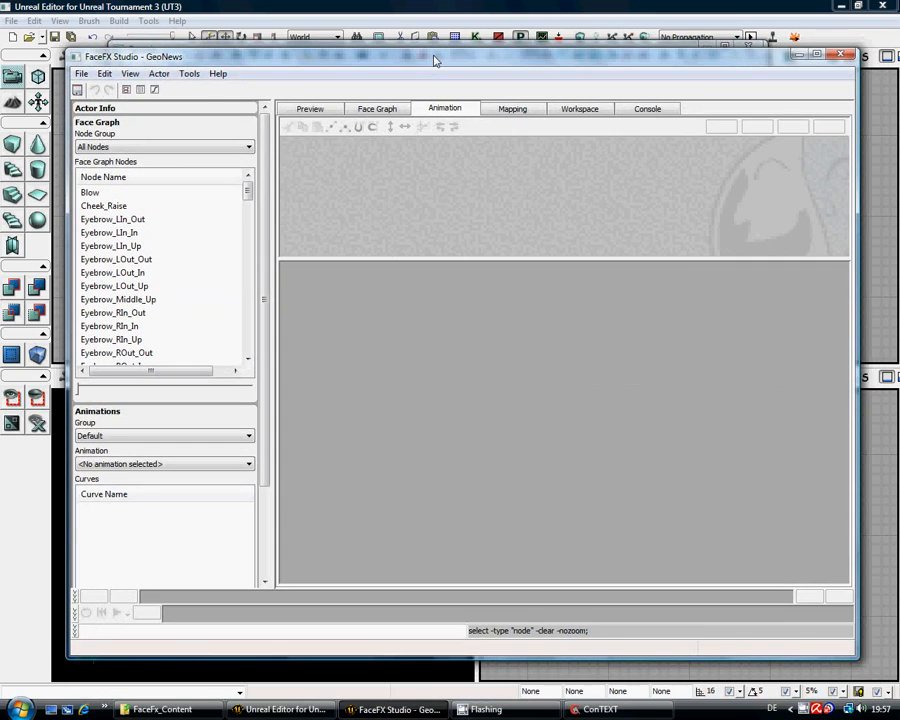
{"action": "left_click", "coordinate": [160, 74]}
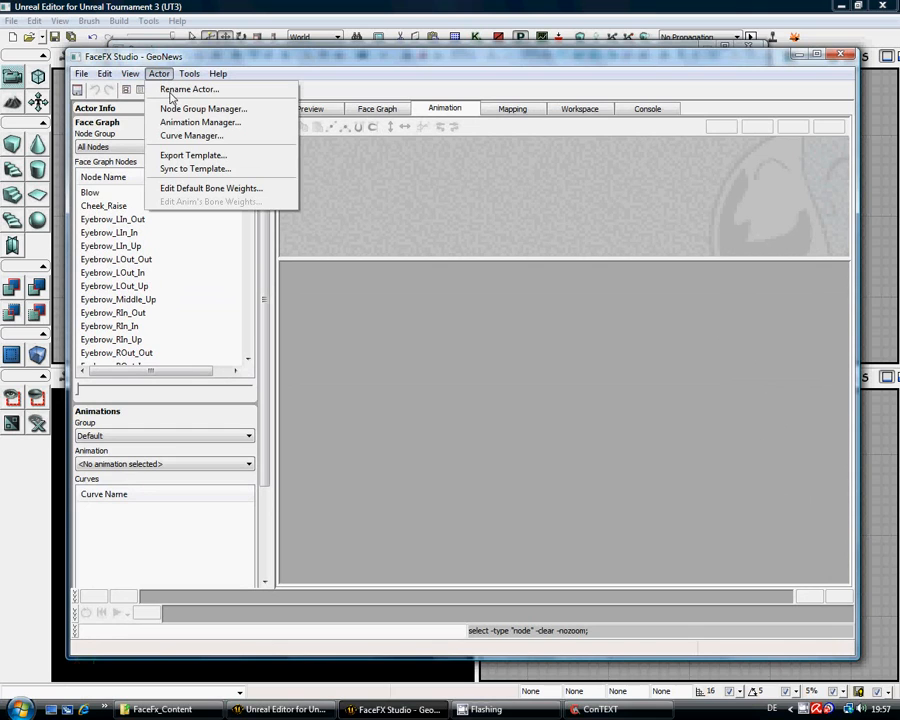
{"action": "left_click", "coordinate": [196, 123]}
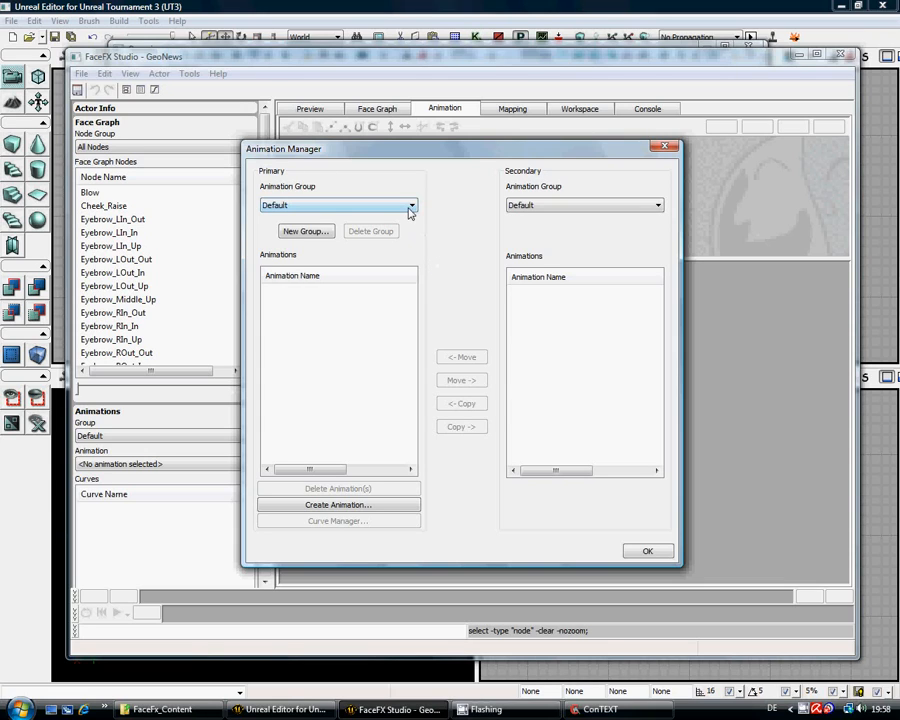
{"action": "left_click", "coordinate": [308, 232]}
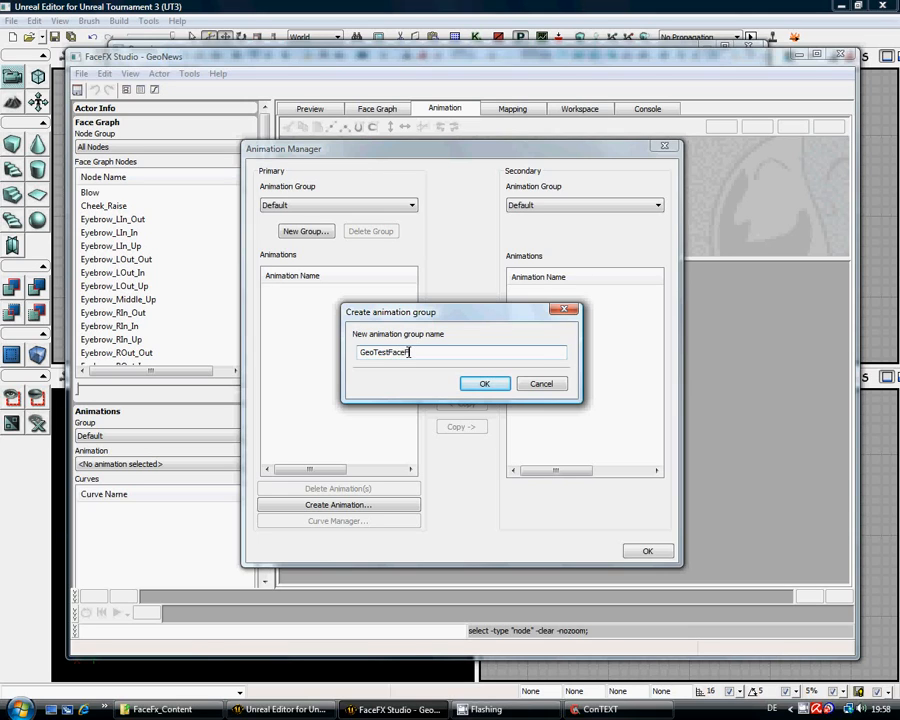
{"action": "key", "text": "Return"}
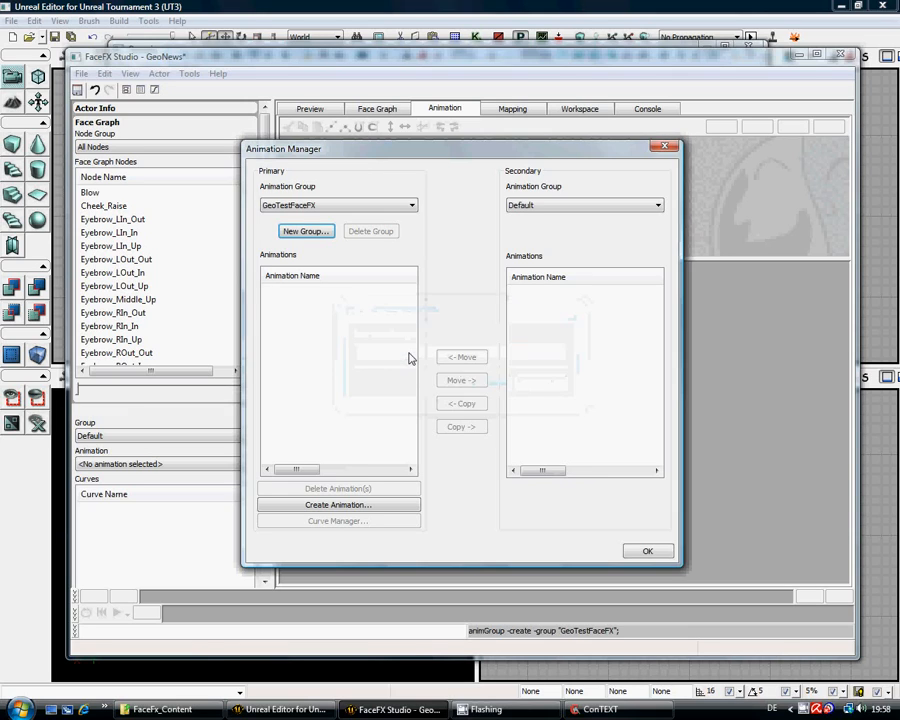
{"action": "left_click", "coordinate": [409, 208]}
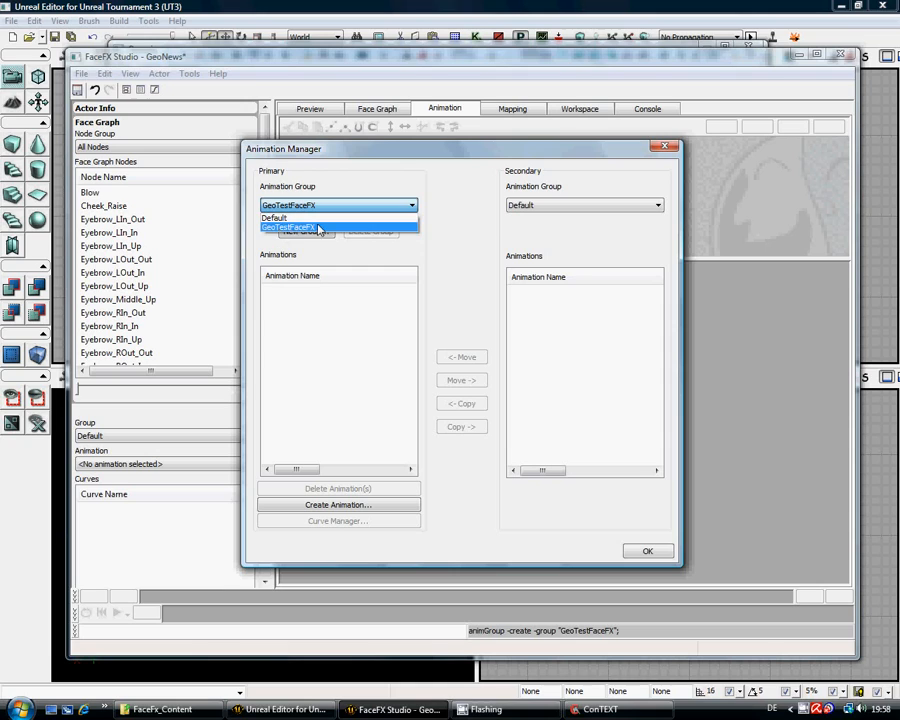
{"action": "left_click", "coordinate": [404, 207]}
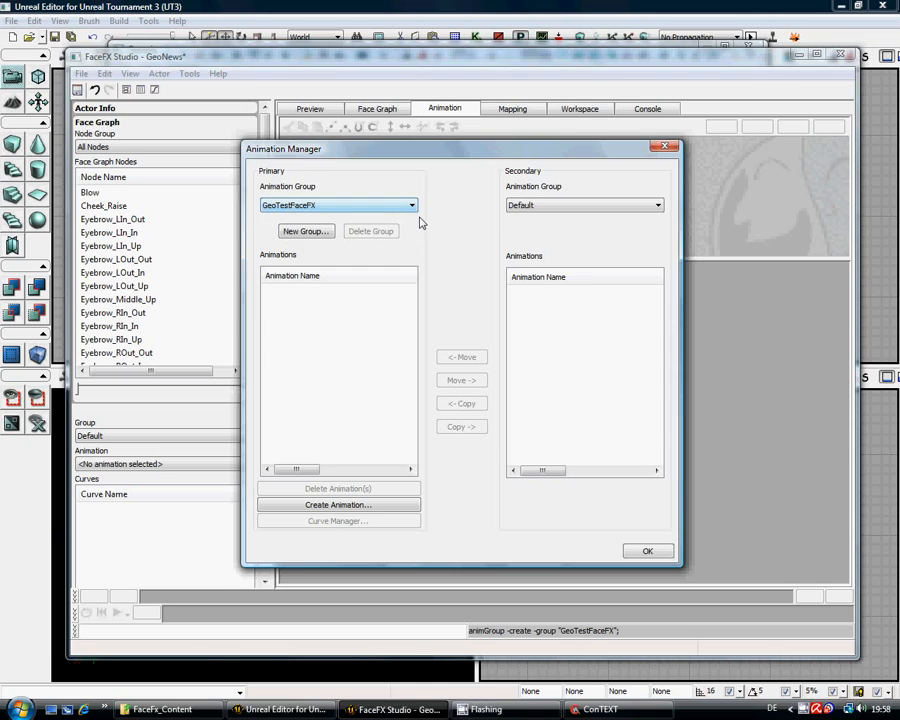
Step: Start a new animation with automatically generated speech curves, using SoundCue CH_GeoNews_Cine.Audio.runandjumpCue and the runandjump sound wave
{"action": "left_click", "coordinate": [335, 505]}
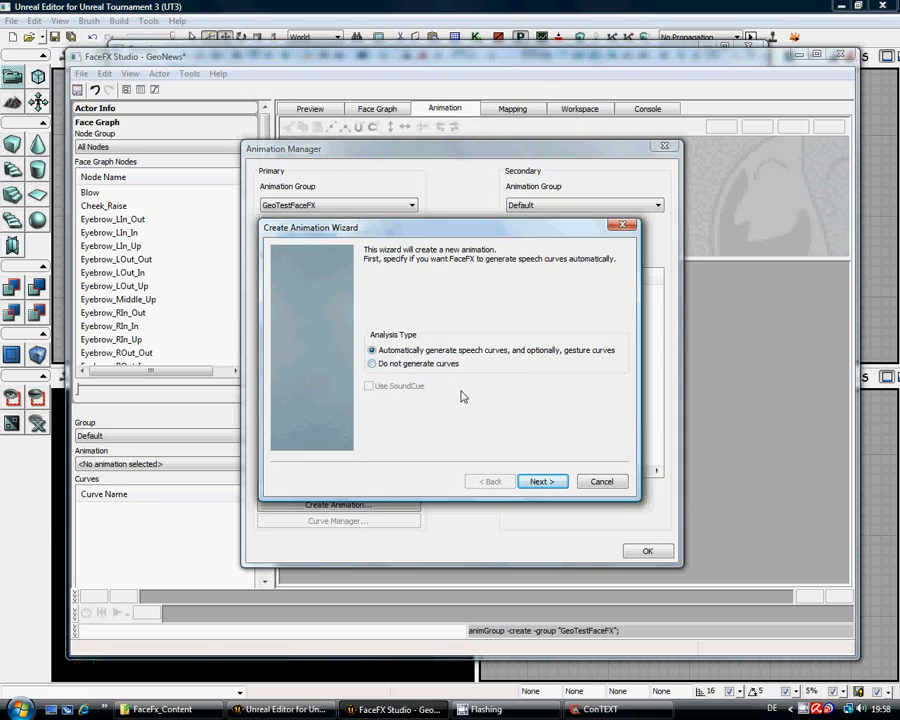
{"action": "left_click", "coordinate": [540, 482]}
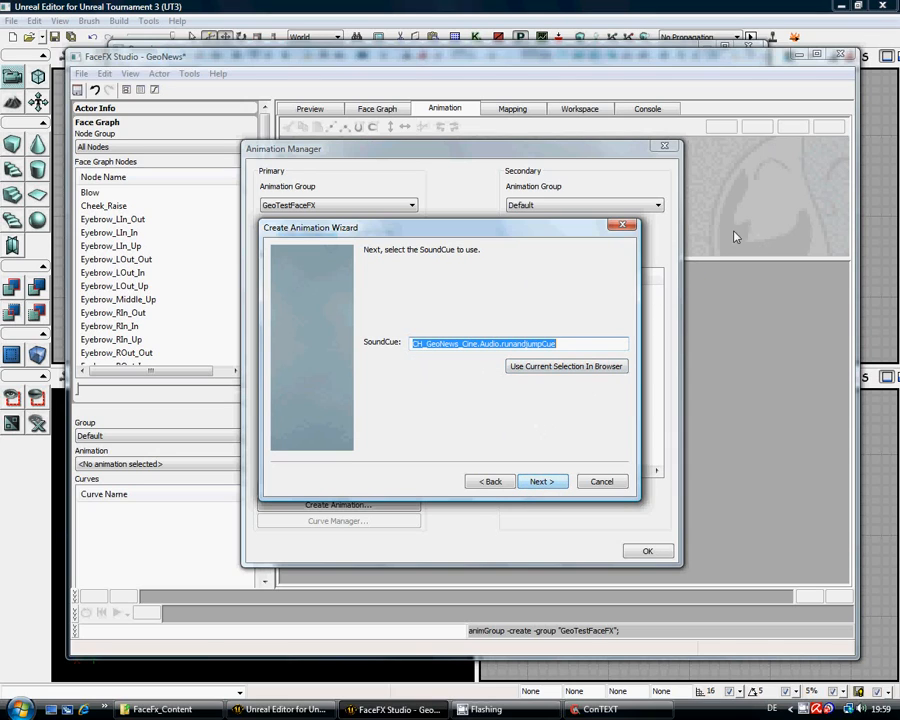
{"action": "left_click", "coordinate": [540, 482]}
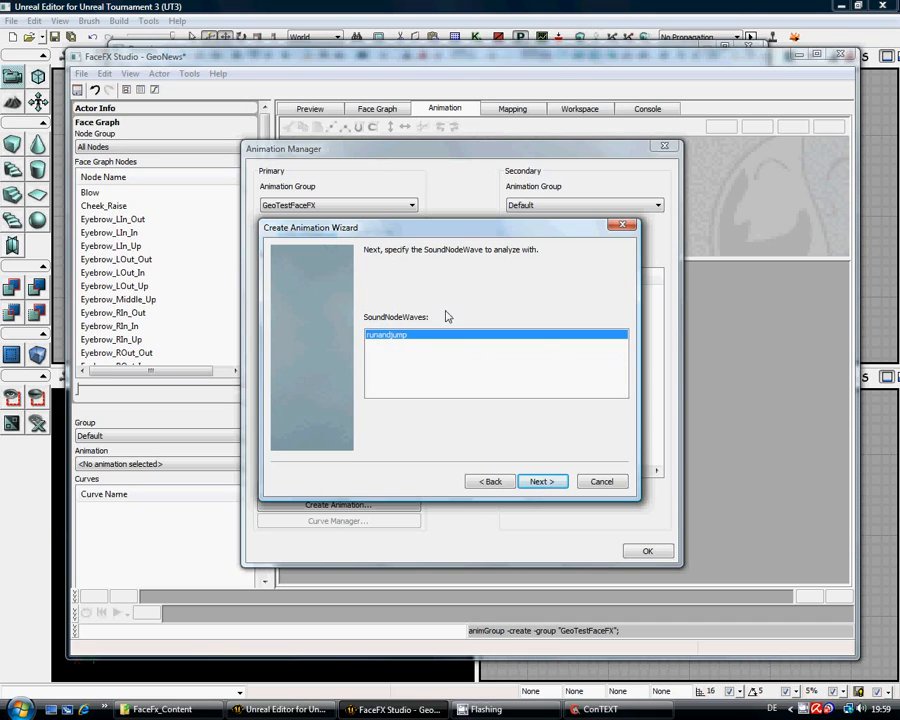
{"action": "left_click", "coordinate": [540, 482]}
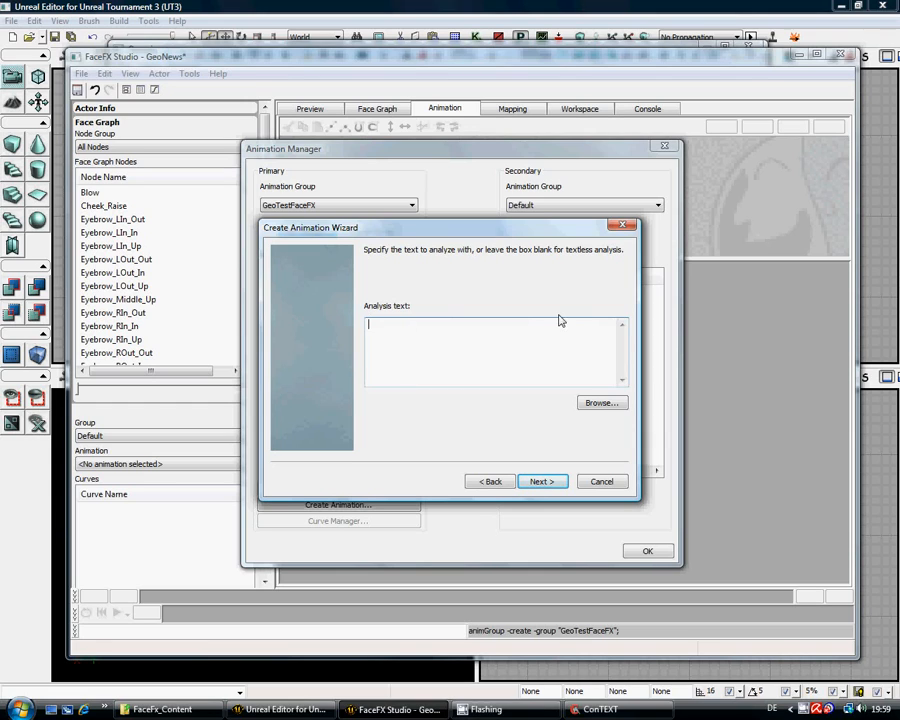
Step: Load run_a_jump.txt from F:\FaceFX\FaceFx_Content as the analysis text
{"action": "left_click", "coordinate": [600, 404]}
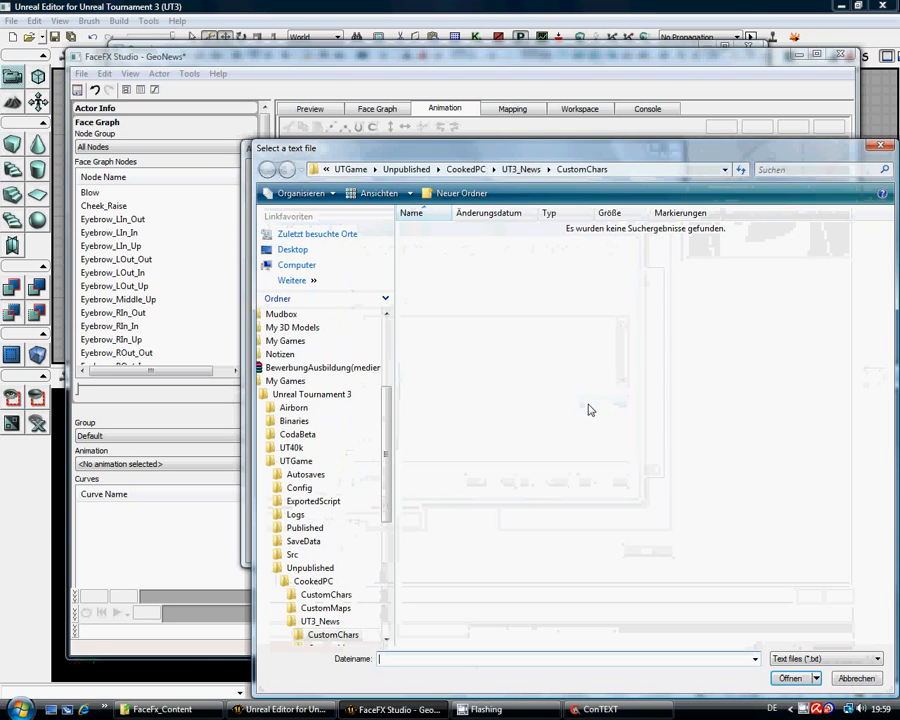
{"action": "left_click_drag", "start_coordinate": [386, 463], "coordinate": [373, 635]}
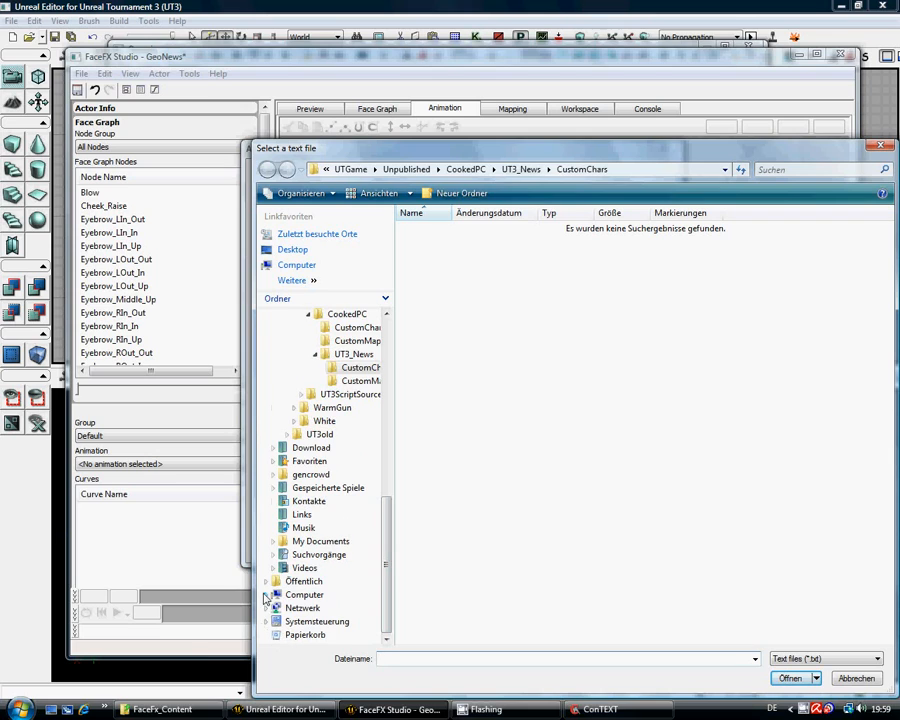
{"action": "left_click", "coordinate": [266, 593]}
{"action": "left_click", "coordinate": [274, 620]}
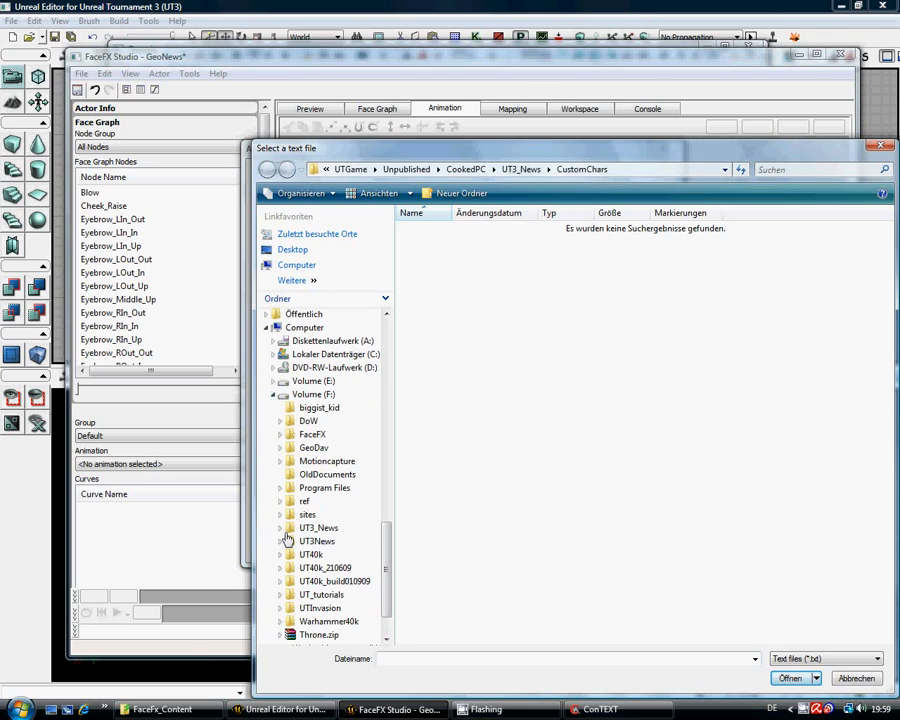
{"action": "left_click", "coordinate": [281, 436]}
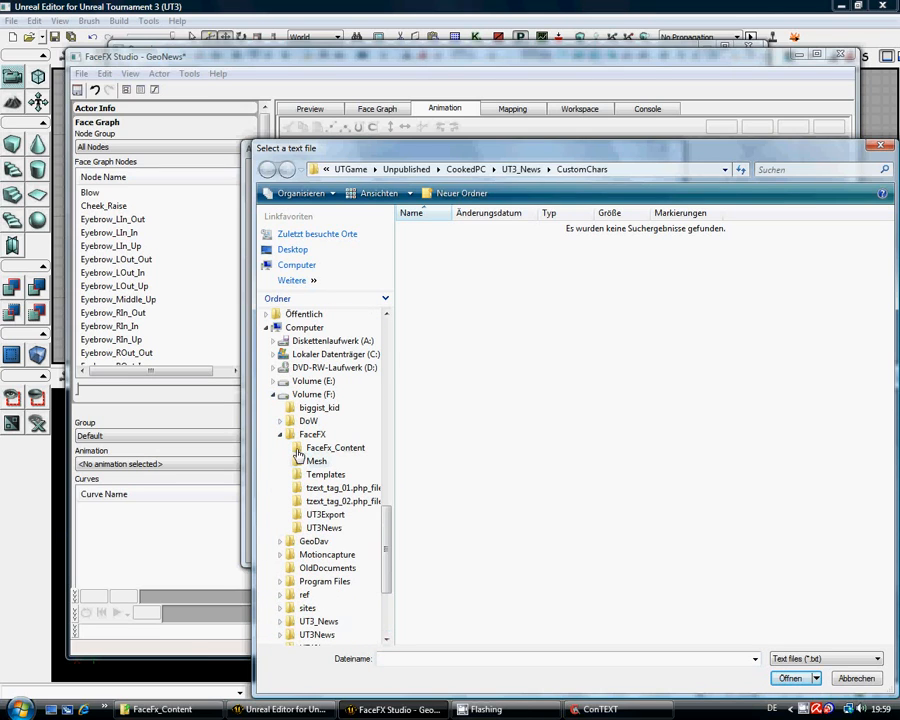
{"action": "left_click", "coordinate": [297, 452]}
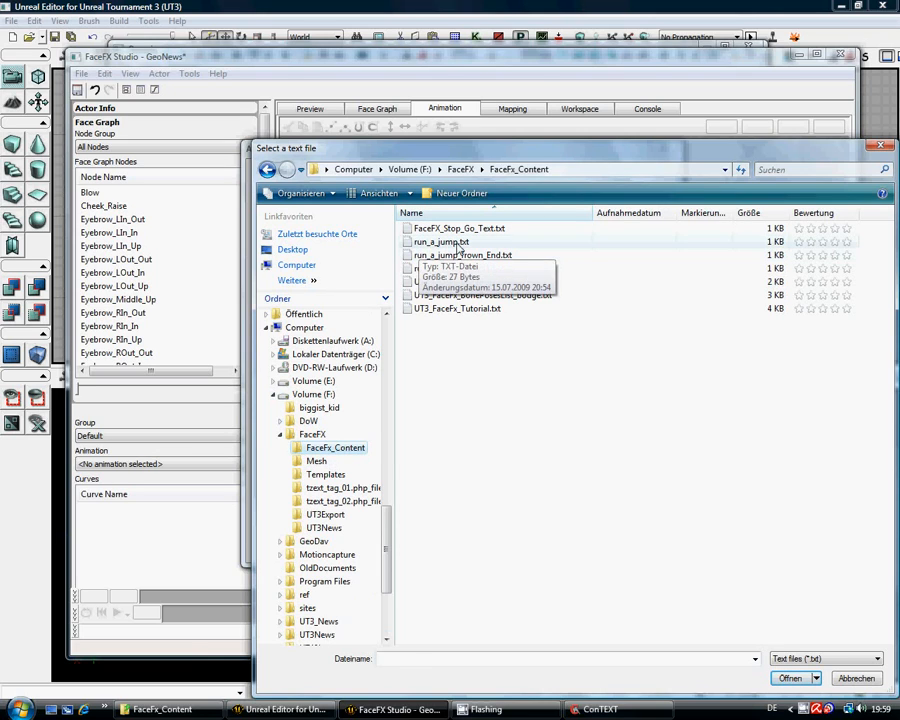
{"action": "left_click", "coordinate": [456, 244]}
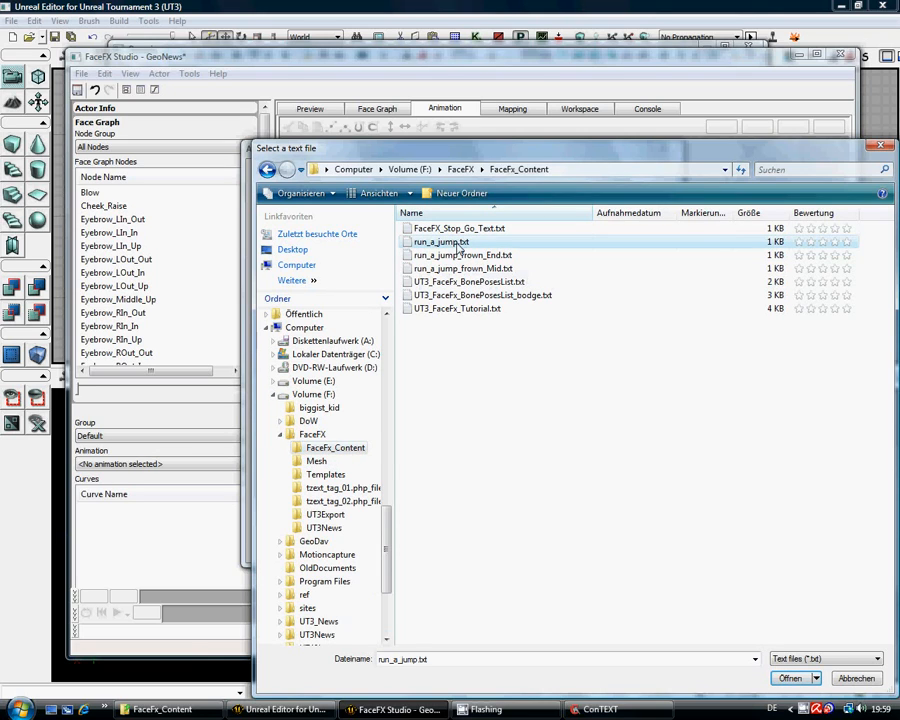
{"action": "left_click", "coordinate": [790, 678]}
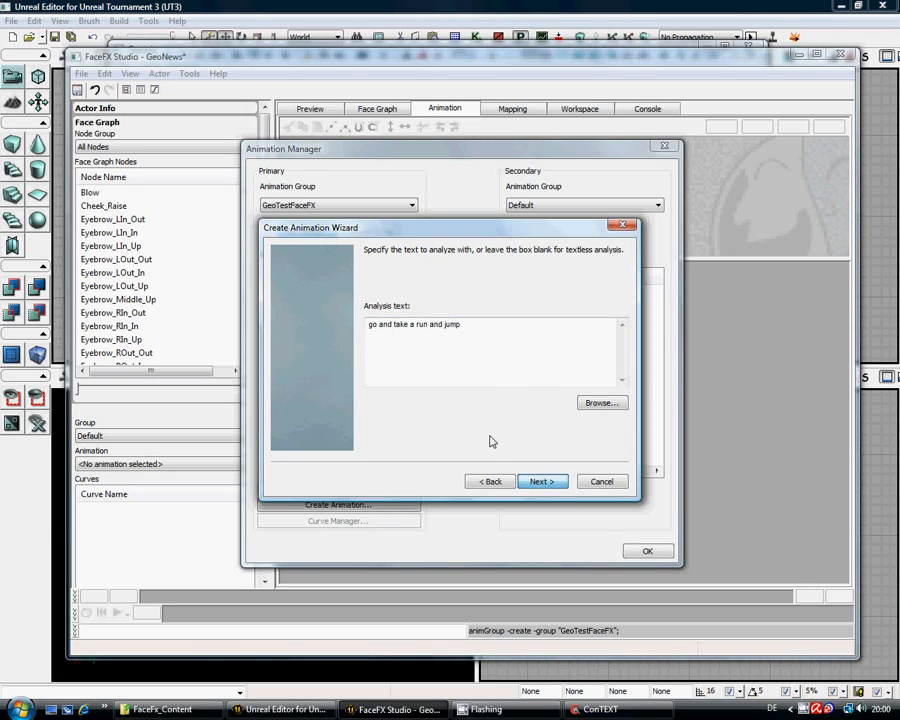
Step: Accept the analysis text and choose USEnglish as the language of the audio and text
{"action": "left_click", "coordinate": [541, 482]}
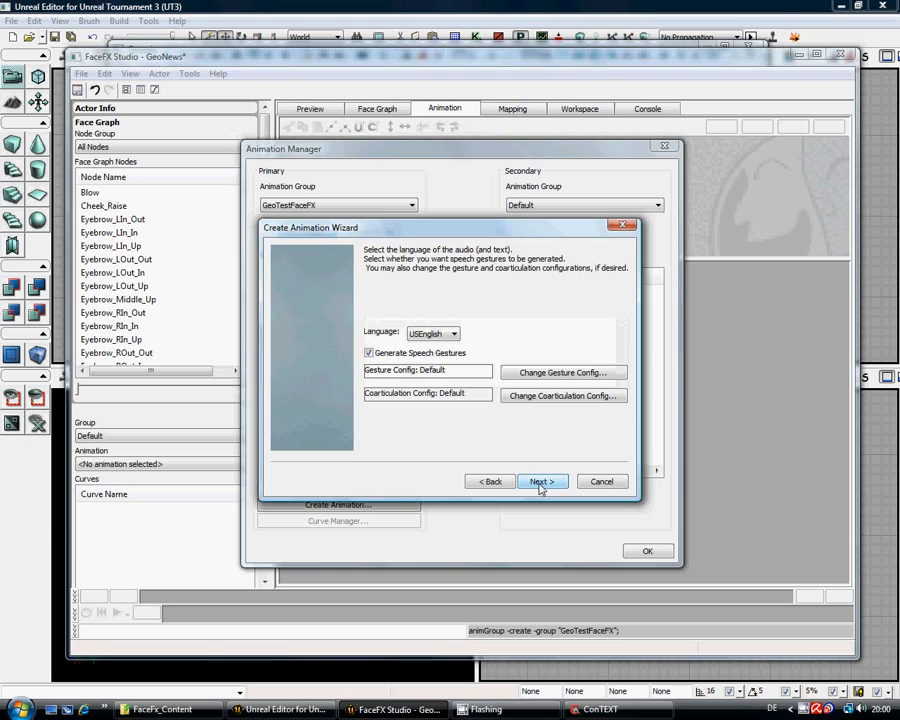
{"action": "left_click", "coordinate": [455, 336]}
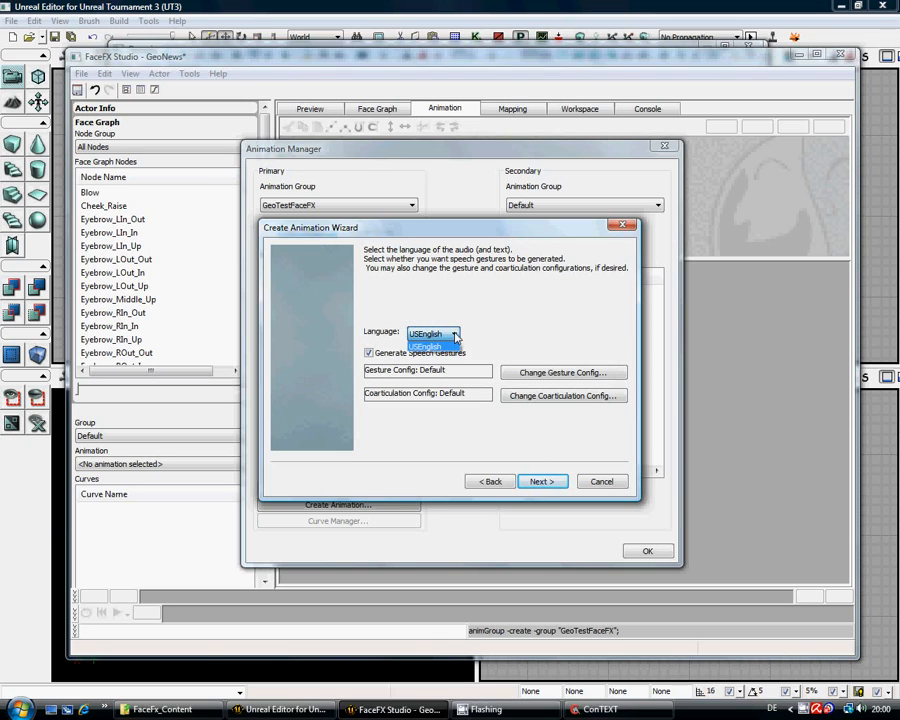
{"action": "left_click", "coordinate": [448, 346]}
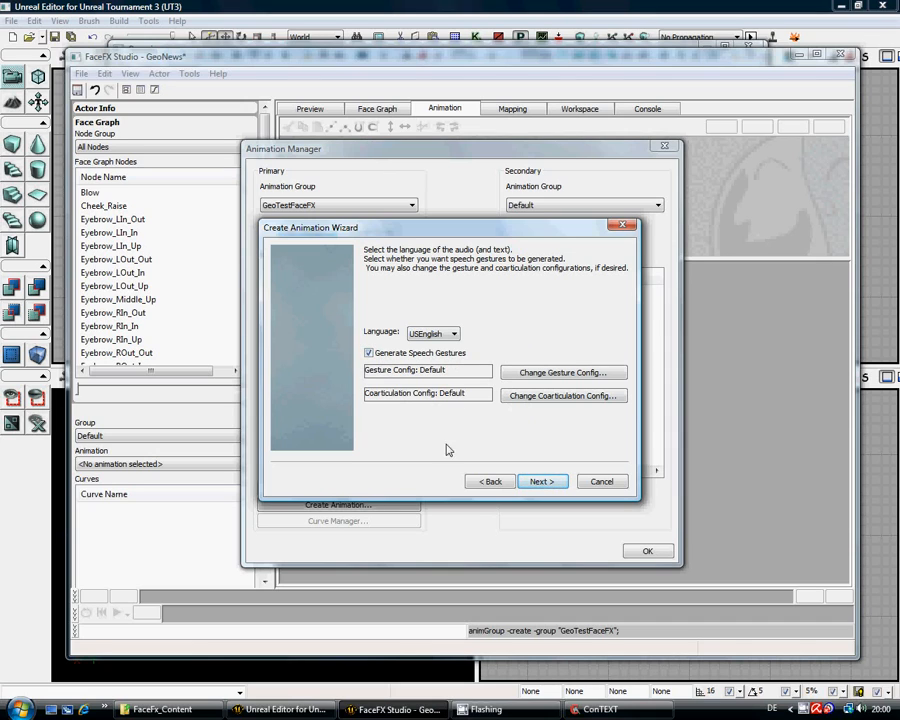
Step: Keep speech gestures with the default gesture and coarticulation configurations, name the animation runandjump_basic, create it and close the Animation Manager
{"action": "left_click", "coordinate": [540, 481]}
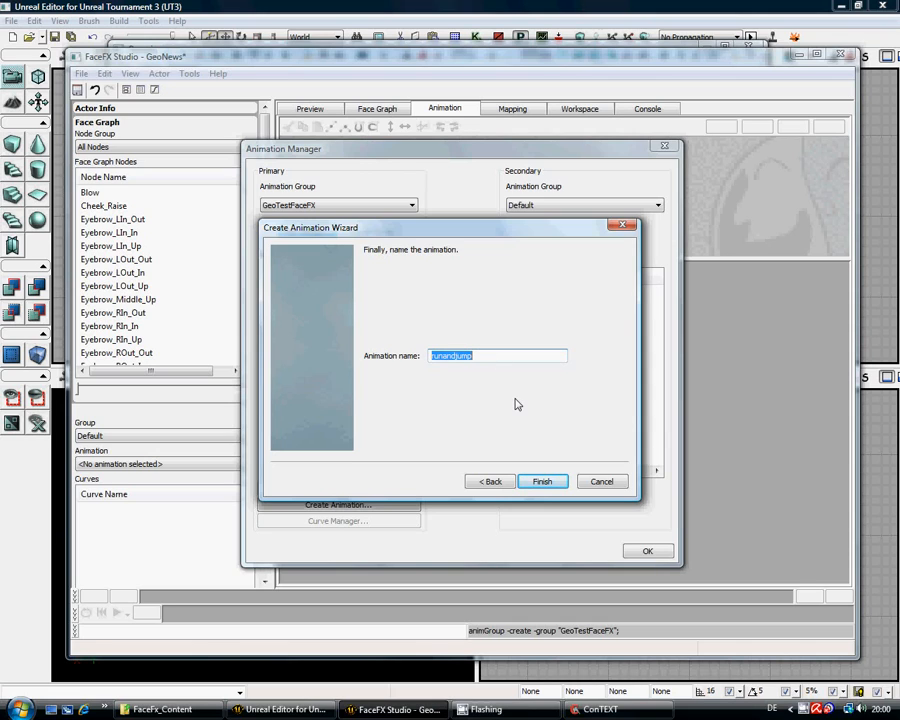
{"action": "key", "text": "BackSpace"}
{"action": "key", "text": "Return"}
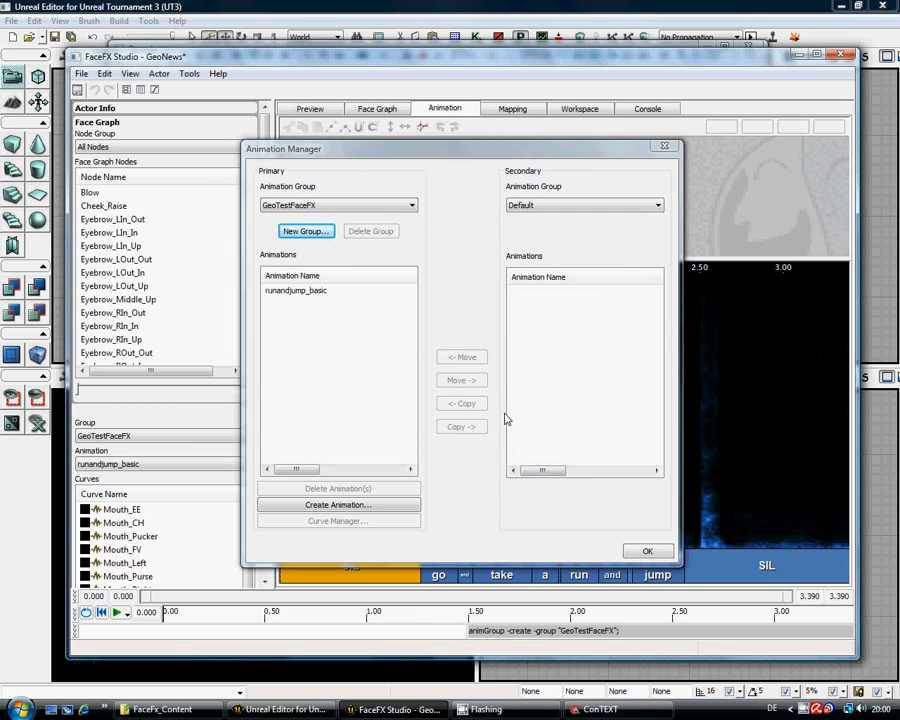
{"action": "left_click", "coordinate": [664, 150]}
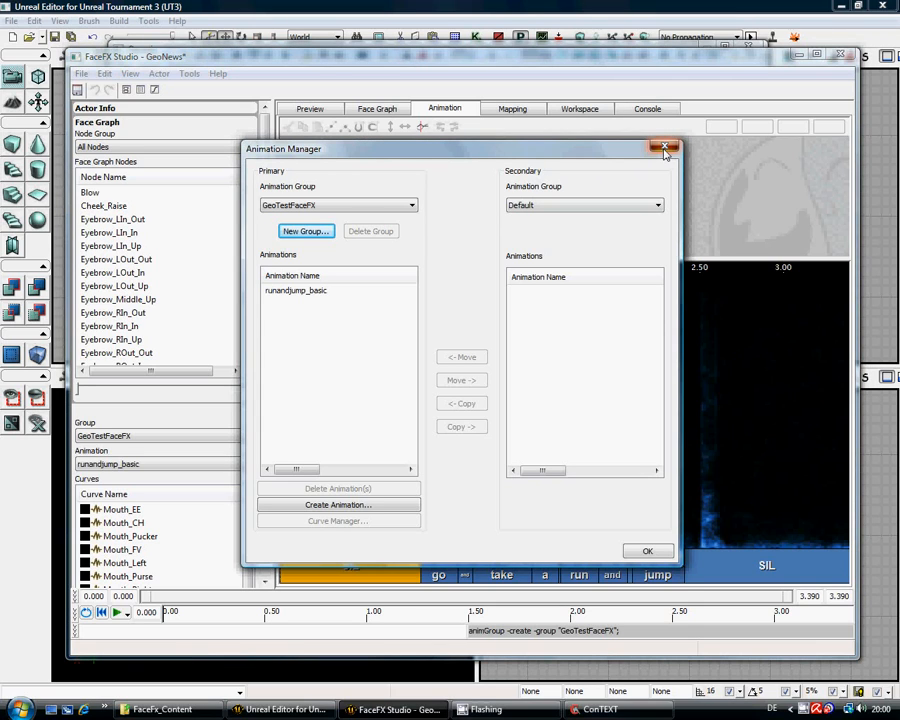
{"action": "left_click", "coordinate": [648, 550]}
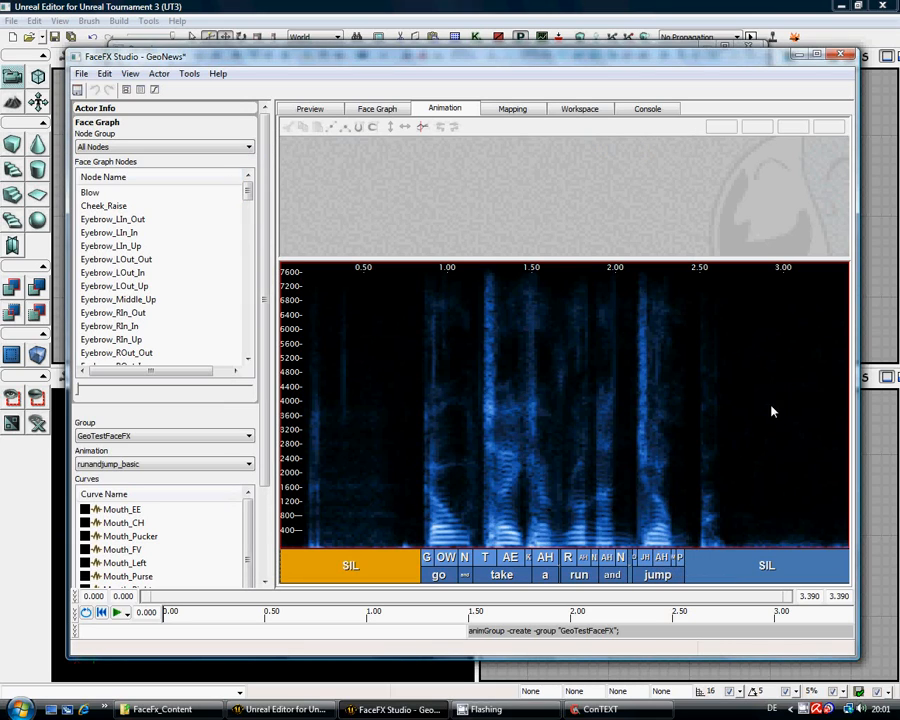
Step: Play the runandjump_basic animation on the character's face in the preview, viewed from a slightly turned angle
{"action": "left_click", "coordinate": [117, 612]}
{"action": "left_click", "coordinate": [377, 108]}
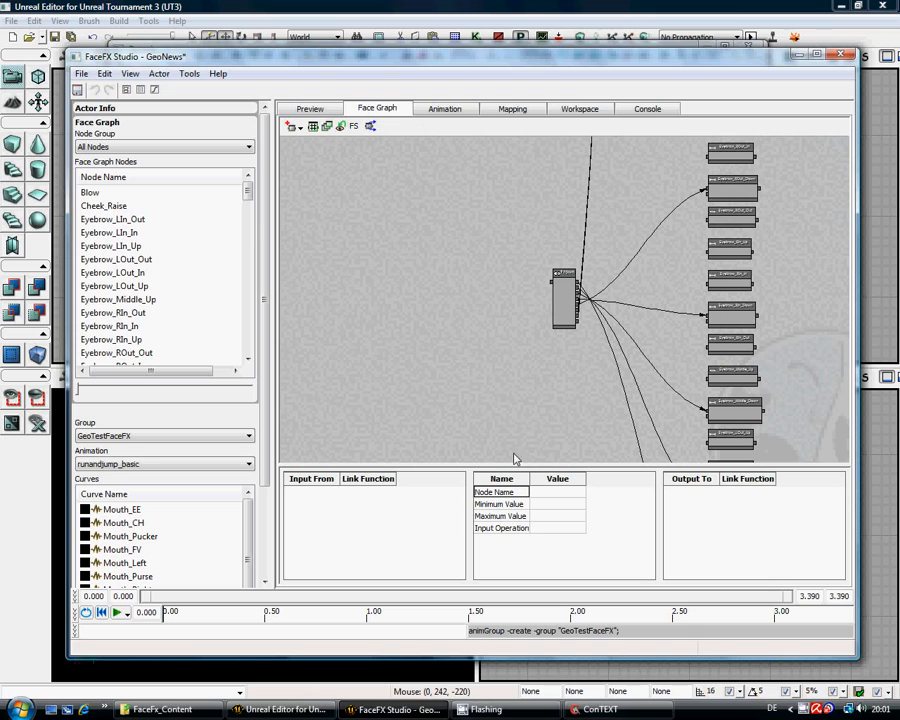
{"action": "left_click", "coordinate": [306, 109]}
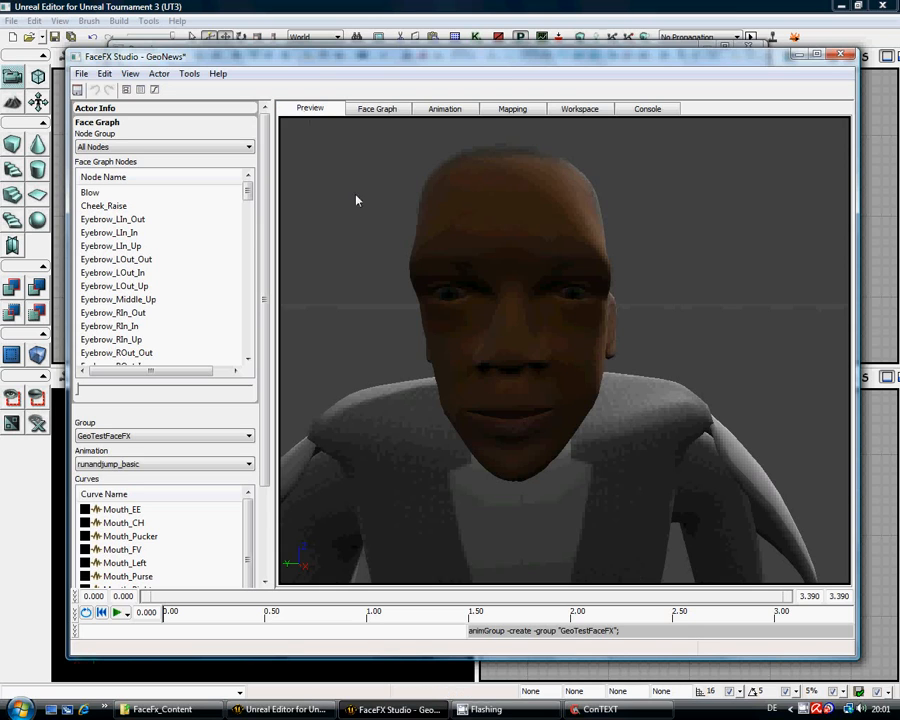
{"action": "left_click_drag", "start_coordinate": [512, 417], "coordinate": [494, 396]}
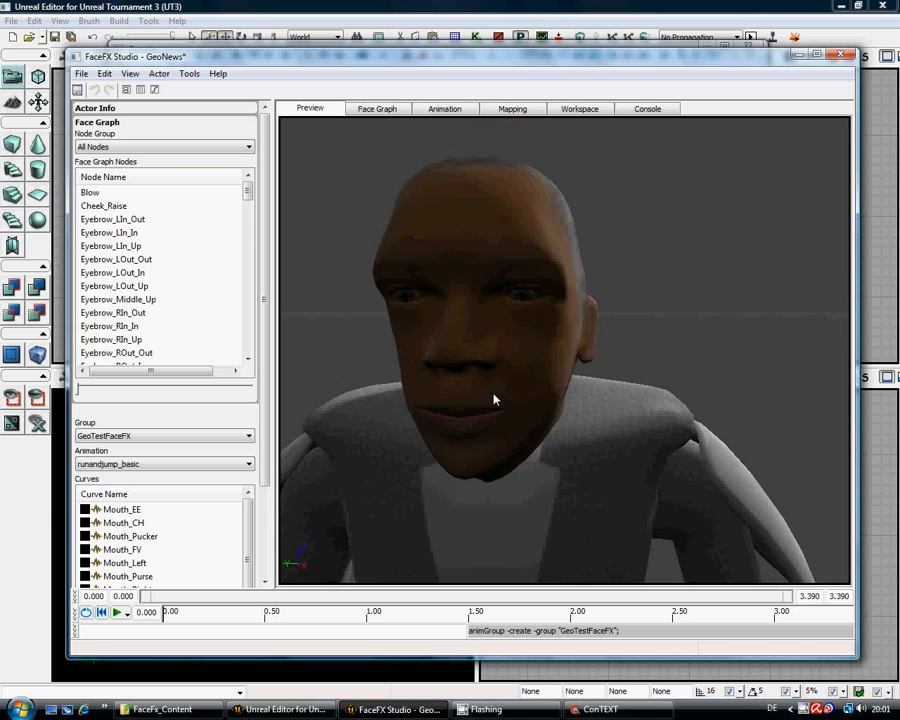
{"action": "left_click", "coordinate": [117, 613]}
{"action": "left_click", "coordinate": [117, 613]}
{"action": "left_click", "coordinate": [116, 612]}
Step: Examine the generated animation curves one by one, from Mouth_EE through the other mouth and tongue curves to Orientation_Head_Roll
{"action": "left_click", "coordinate": [380, 109]}
{"action": "left_click", "coordinate": [455, 109]}
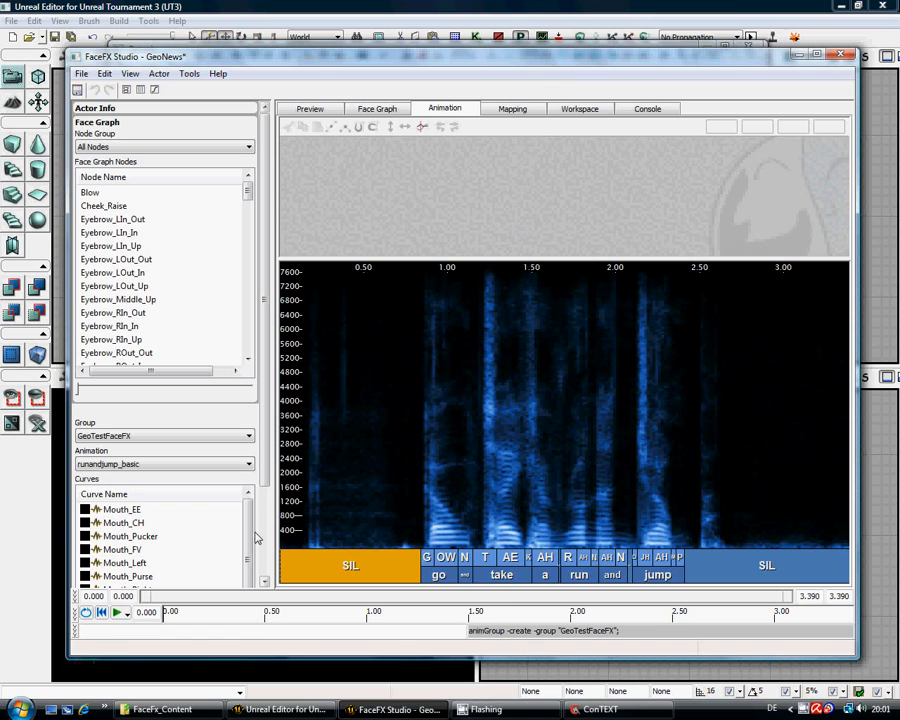
{"action": "left_click_drag", "start_coordinate": [265, 470], "coordinate": [267, 580]}
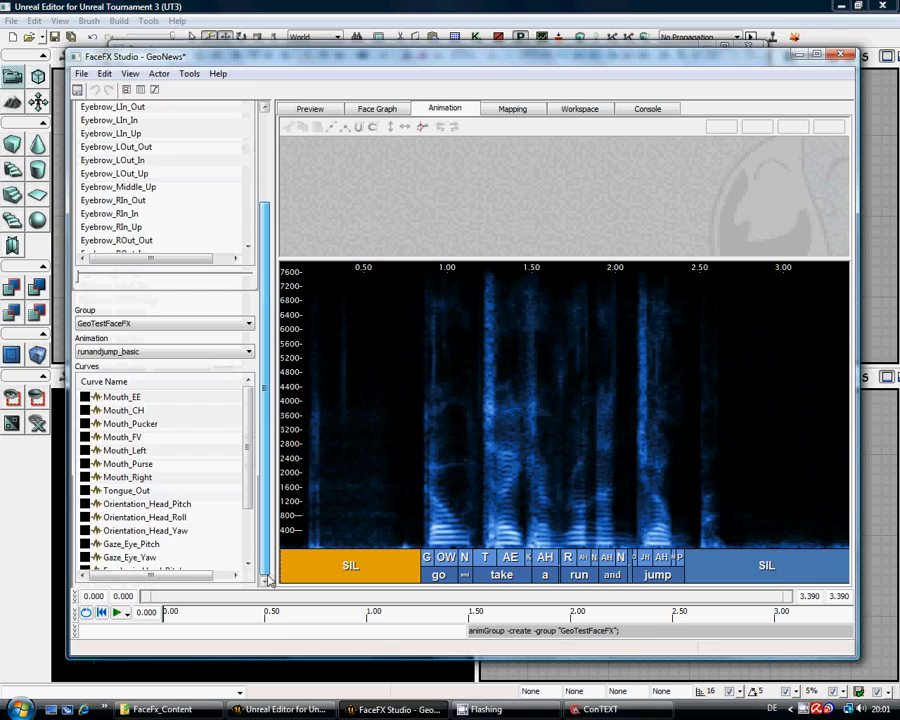
{"action": "mouse_move", "coordinate": [250, 487]}
{"action": "left_mouse_down"}
{"action": "mouse_move", "coordinate": [249, 526]}
{"action": "mouse_move", "coordinate": [249, 490]}
{"action": "left_mouse_up"}
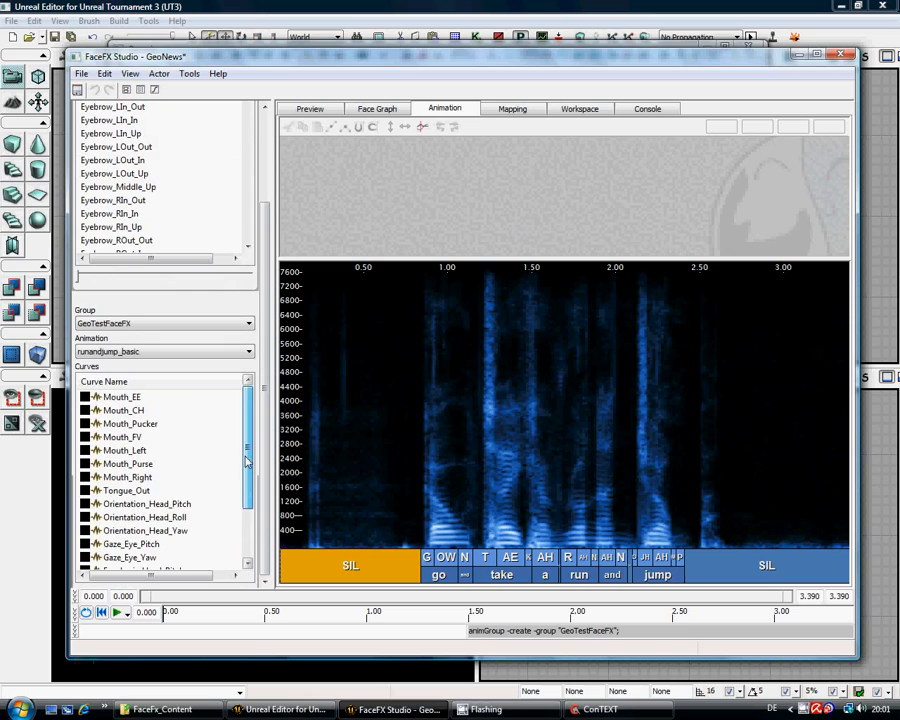
{"action": "left_click", "coordinate": [111, 400]}
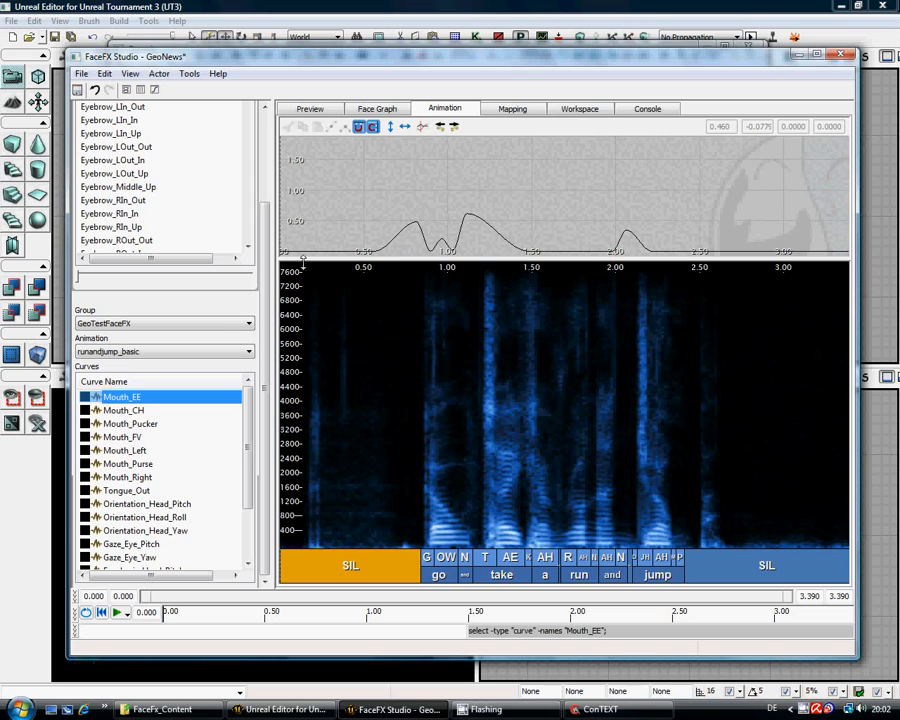
{"action": "left_click", "coordinate": [121, 411]}
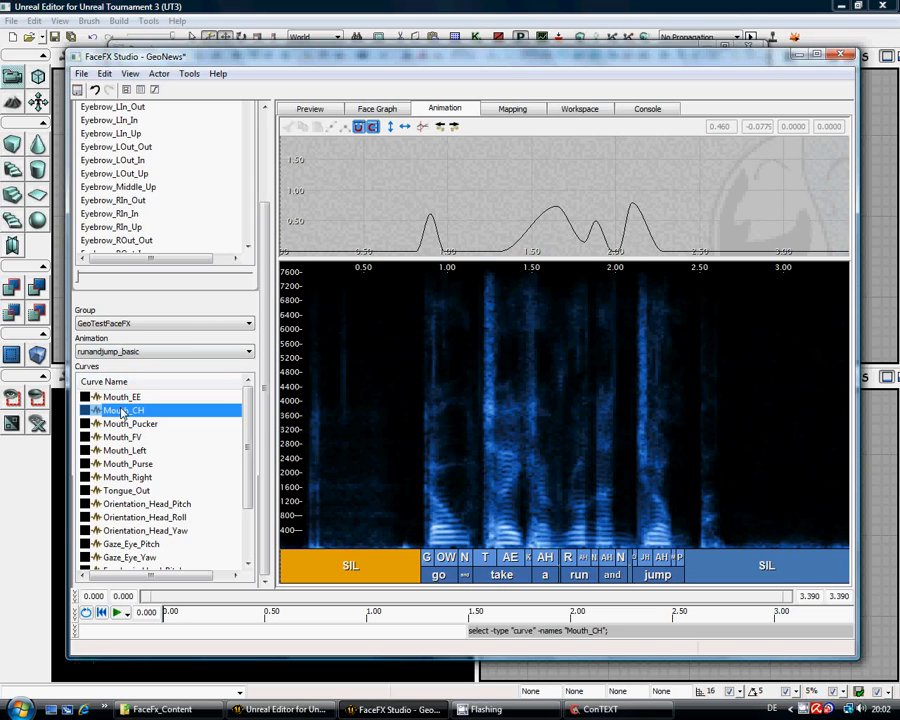
{"action": "left_click", "coordinate": [121, 426]}
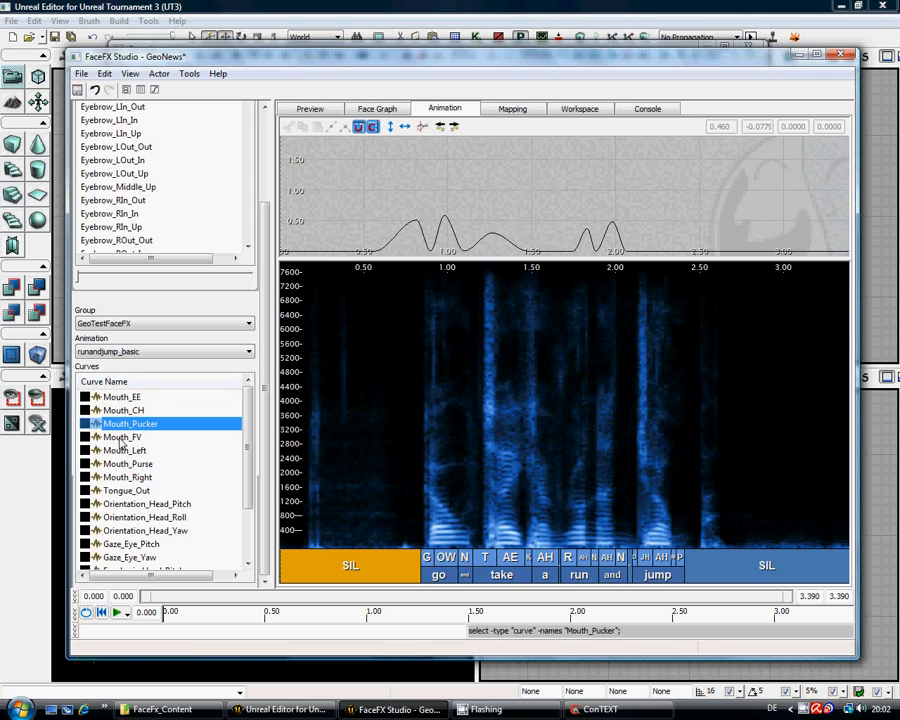
{"action": "left_click", "coordinate": [121, 438]}
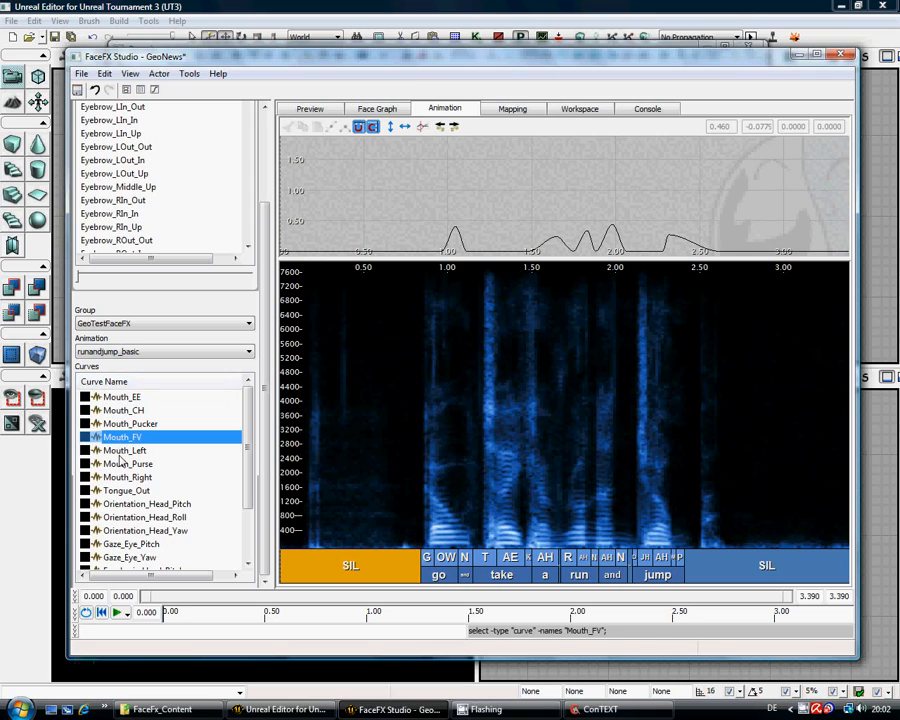
{"action": "left_click", "coordinate": [121, 451]}
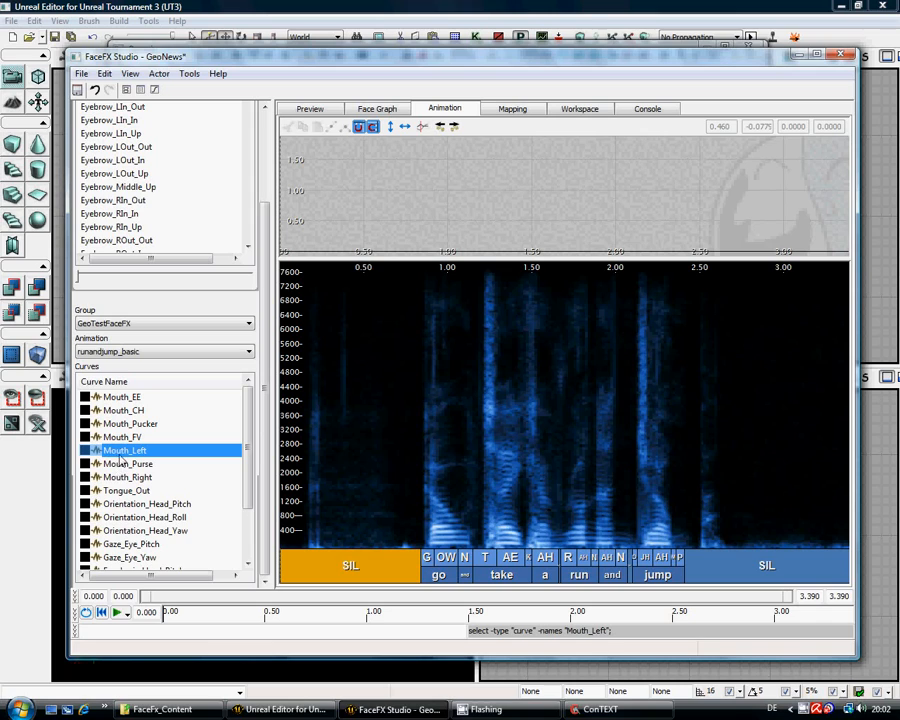
{"action": "left_click", "coordinate": [121, 465]}
{"action": "left_click", "coordinate": [129, 478]}
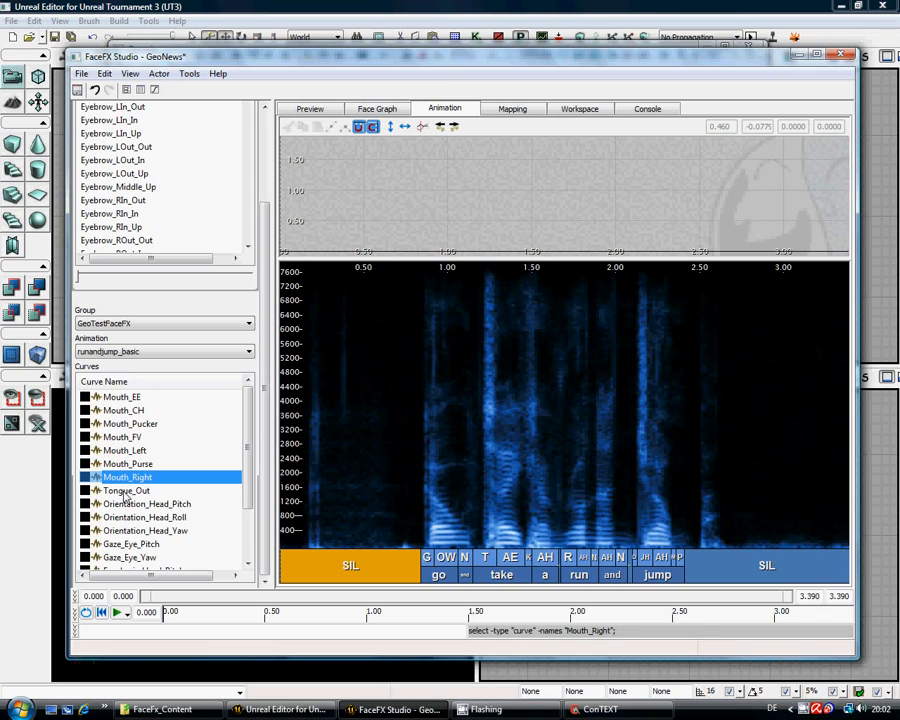
{"action": "left_click", "coordinate": [125, 491]}
{"action": "left_click", "coordinate": [123, 505]}
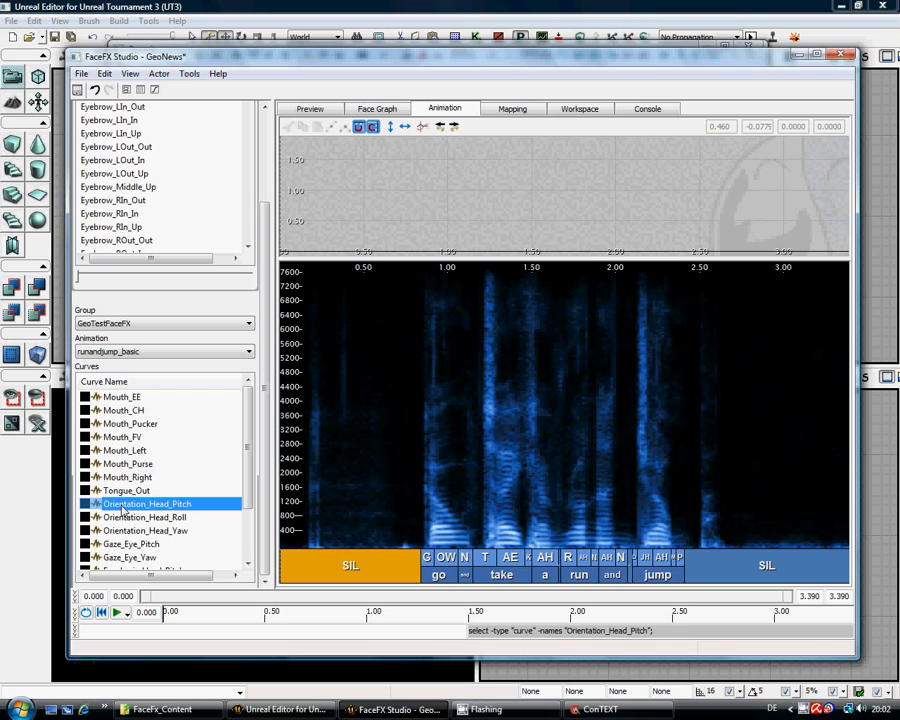
{"action": "left_click", "coordinate": [126, 518]}
Step: Inspect the Curve Manager and the curve properties of Orientation_Head_Pitch, leaving both without changes
{"action": "left_click", "coordinate": [129, 506]}
{"action": "right_click", "coordinate": [129, 511]}
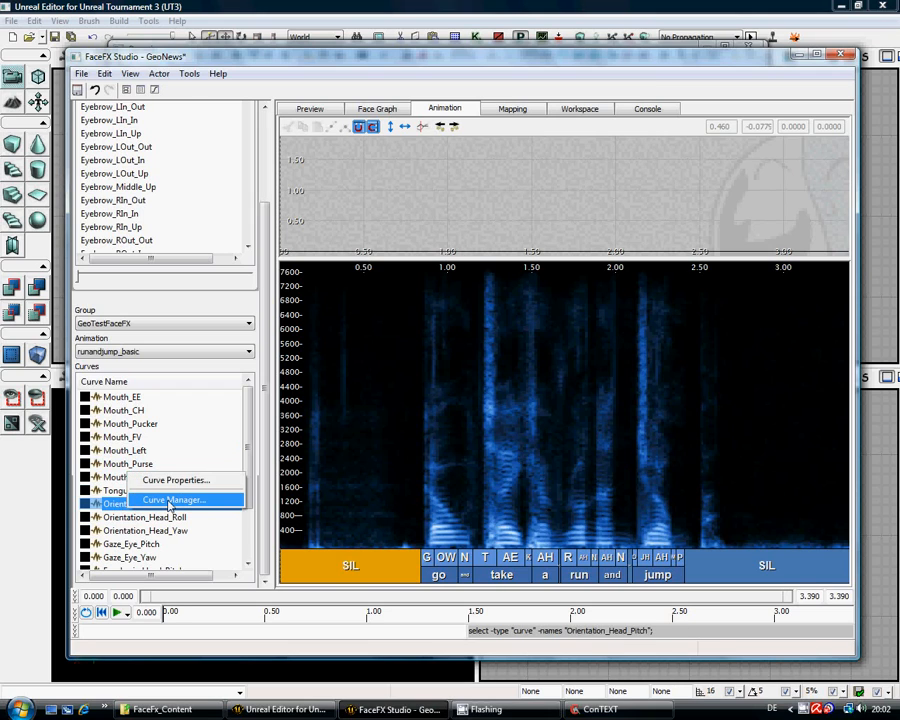
{"action": "left_click", "coordinate": [185, 500]}
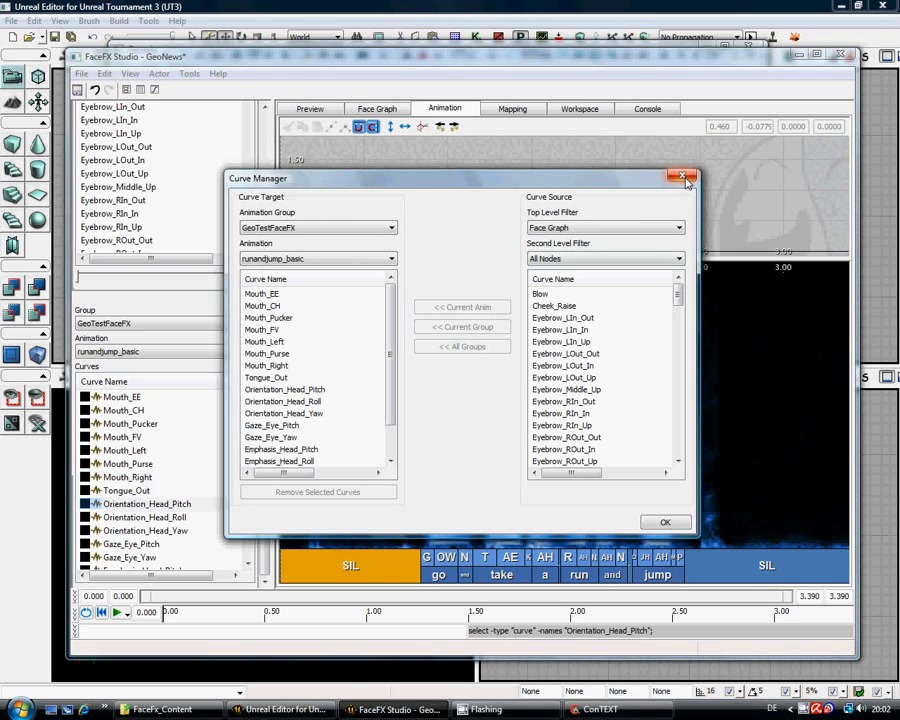
{"action": "left_click", "coordinate": [683, 177]}
{"action": "right_click", "coordinate": [132, 507]}
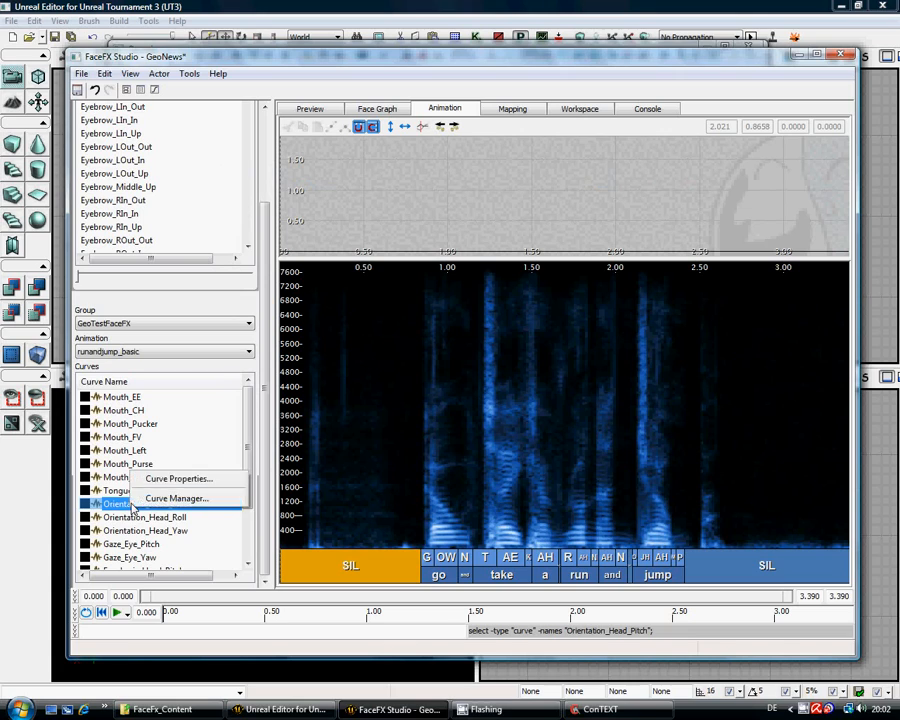
{"action": "left_click", "coordinate": [176, 476]}
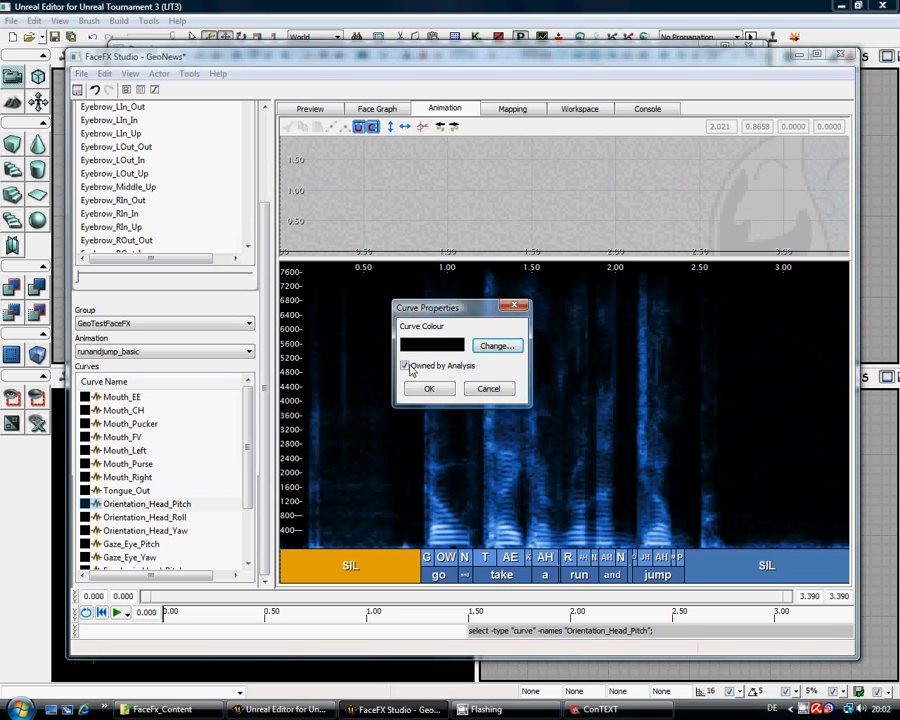
{"action": "left_click", "coordinate": [488, 388]}
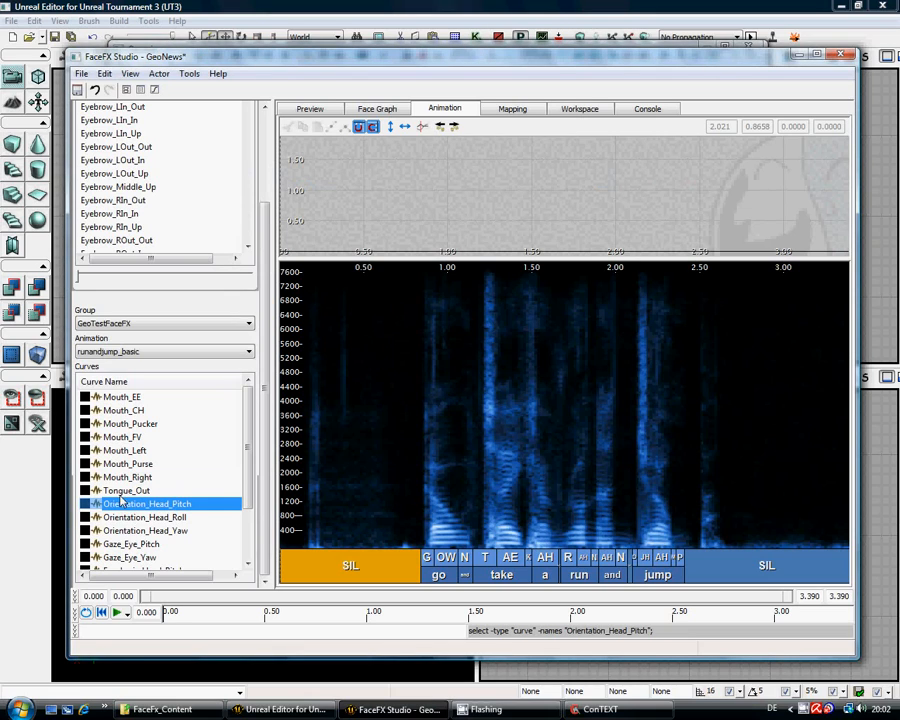
Step: Turn off Owned by Analysis for the Mouth_Purse curve and move its first peak key to time 1.103 and value 0.6177
{"action": "left_click", "coordinate": [125, 481]}
{"action": "left_click", "coordinate": [122, 464]}
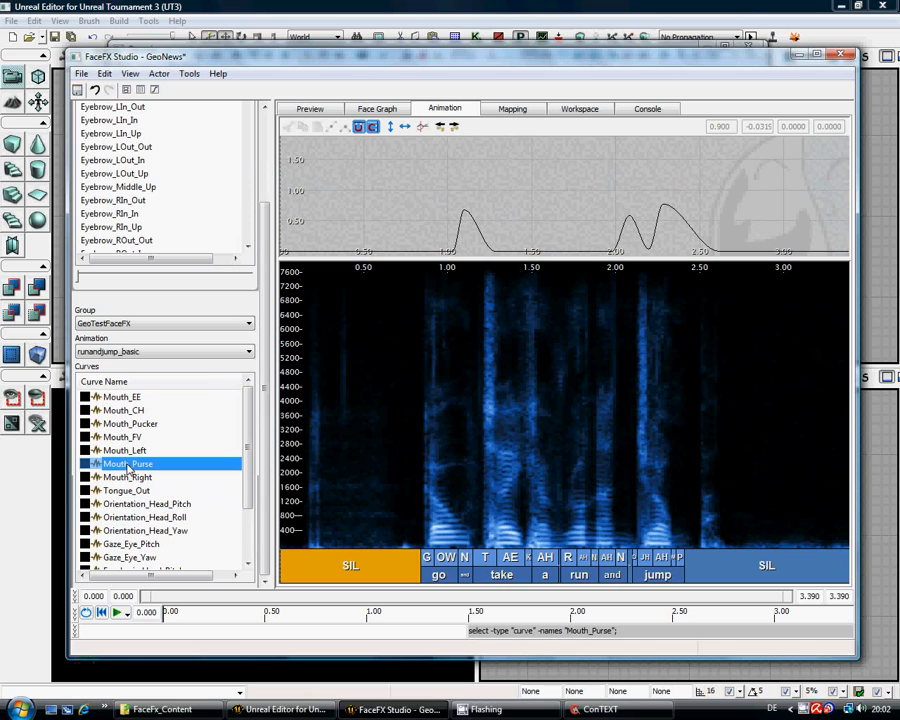
{"action": "right_click", "coordinate": [128, 469]}
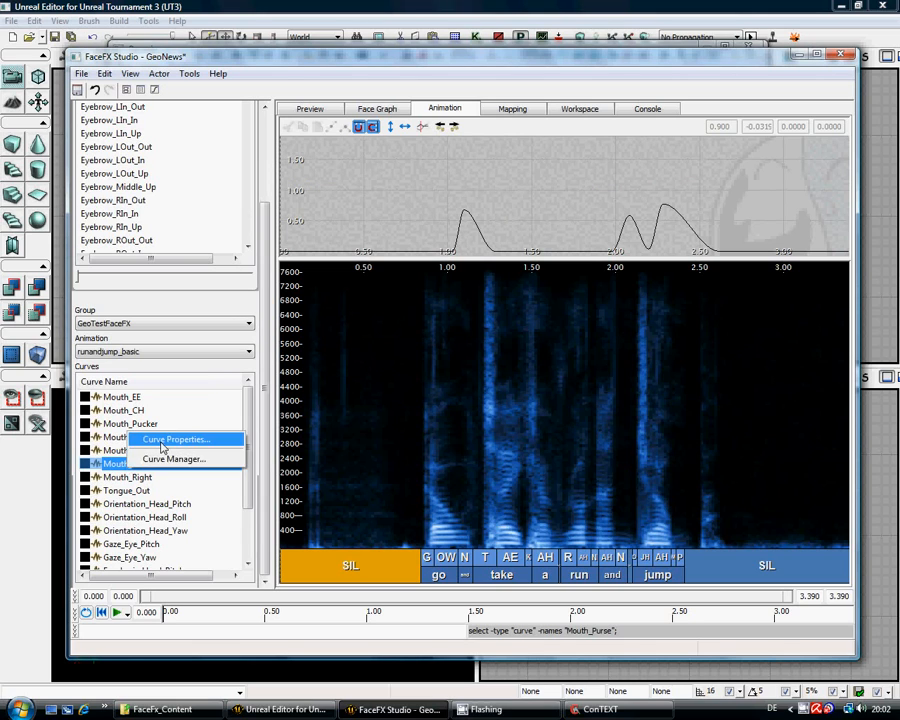
{"action": "left_click", "coordinate": [170, 436]}
{"action": "left_click", "coordinate": [405, 366]}
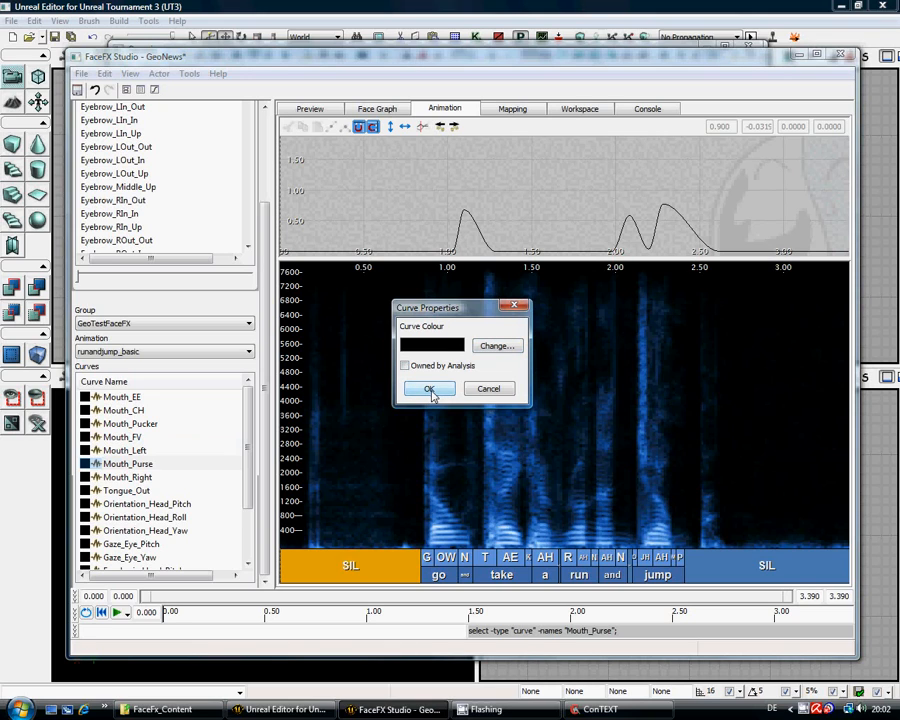
{"action": "left_click", "coordinate": [429, 390]}
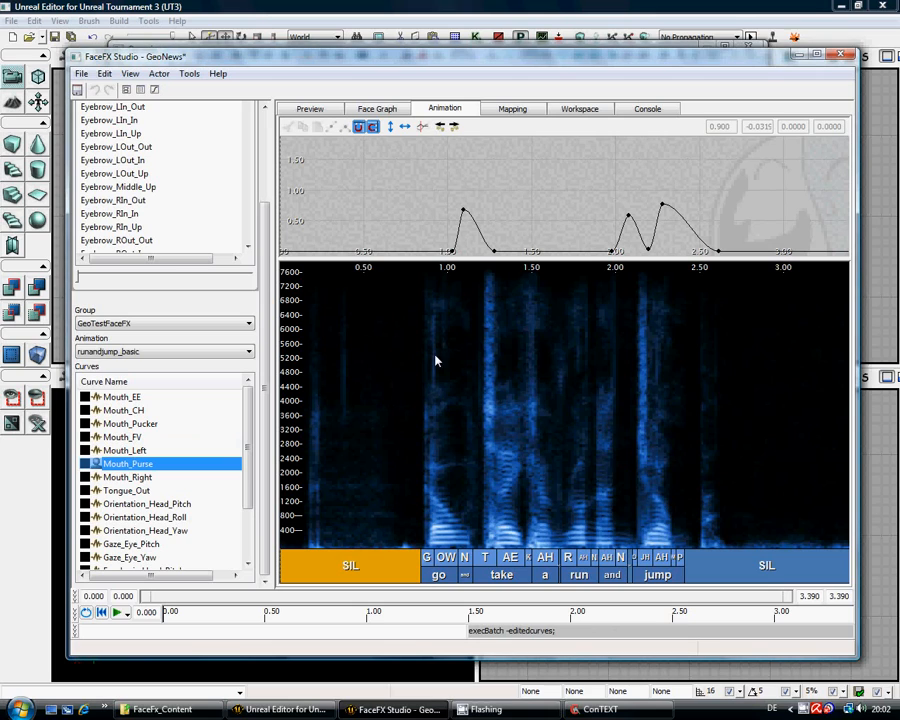
{"action": "mouse_move", "coordinate": [463, 215]}
{"action": "left_mouse_down"}
{"action": "mouse_move", "coordinate": [482, 219]}
{"action": "mouse_move", "coordinate": [472, 218]}
{"action": "mouse_move", "coordinate": [474, 243]}
{"action": "mouse_move", "coordinate": [475, 207]}
{"action": "mouse_move", "coordinate": [458, 216]}
{"action": "mouse_move", "coordinate": [467, 224]}
{"action": "mouse_move", "coordinate": [469, 190]}
{"action": "mouse_move", "coordinate": [477, 229]}
{"action": "mouse_move", "coordinate": [472, 146]}
{"action": "mouse_move", "coordinate": [470, 226]}
{"action": "mouse_move", "coordinate": [464, 216]}
{"action": "left_mouse_up"}
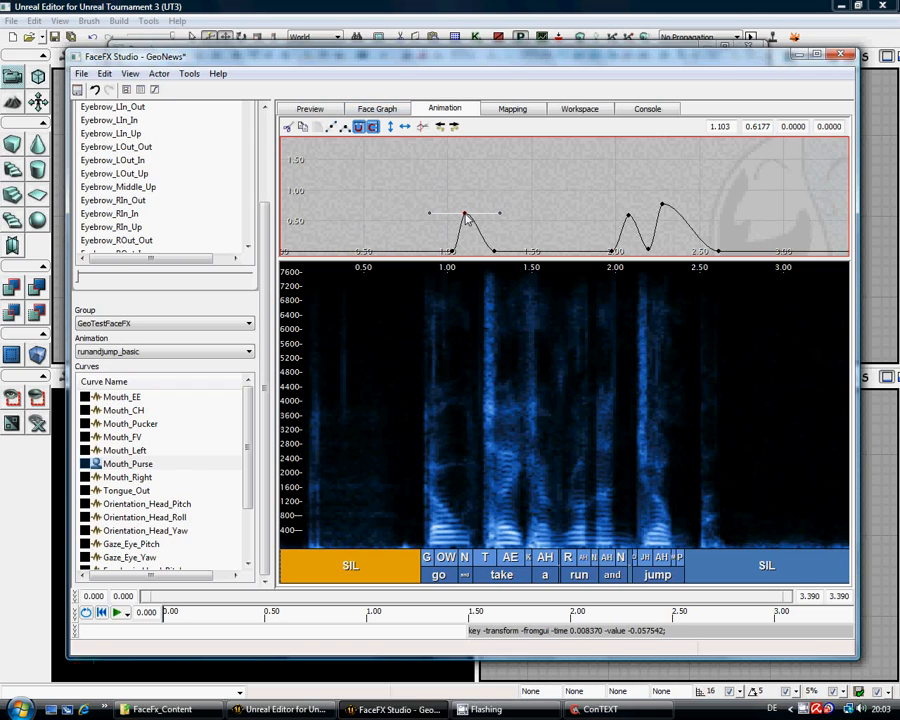
Step: Scrub the animation to about 1.074 s in the preview to check the mouth shape at the edited key
{"action": "left_click", "coordinate": [310, 109]}
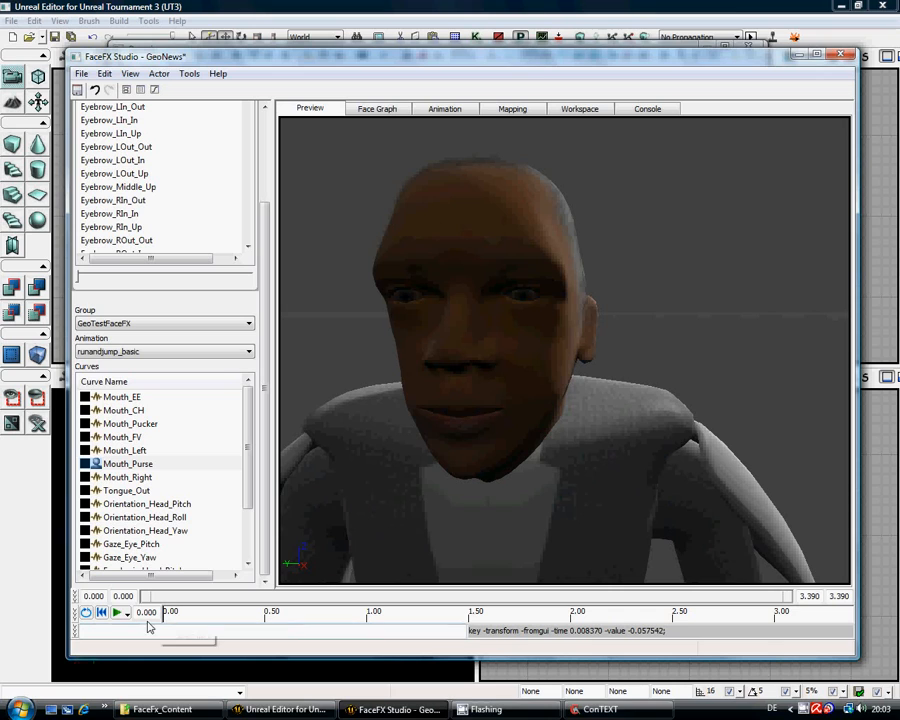
{"action": "left_click", "coordinate": [445, 108]}
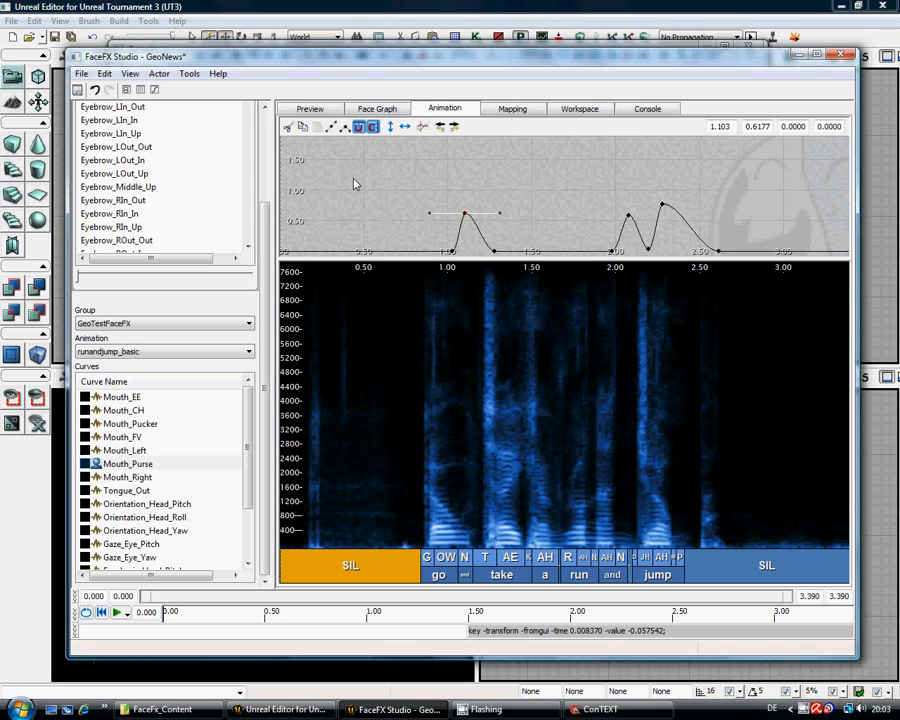
{"action": "left_click", "coordinate": [320, 112]}
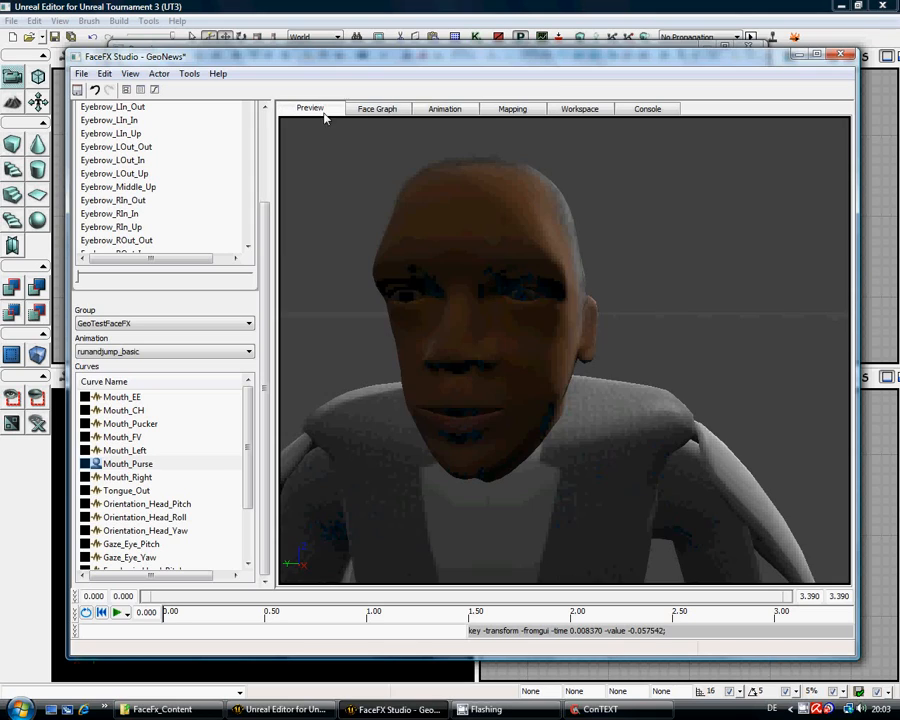
{"action": "left_click", "coordinate": [175, 617]}
{"action": "left_click_drag", "start_coordinate": [175, 619], "coordinate": [382, 636]}
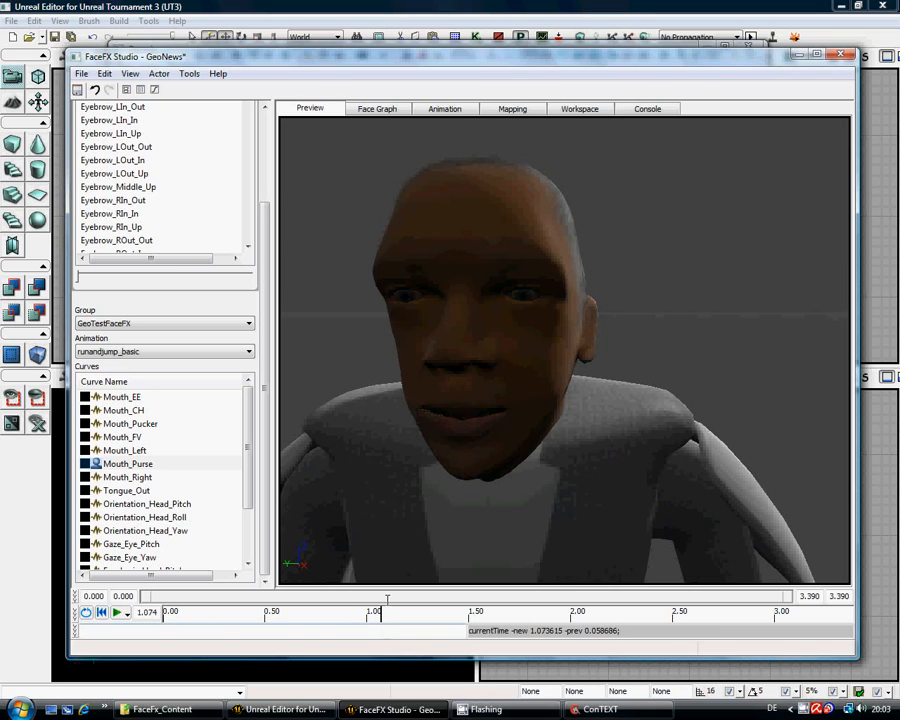
Step: Turn off Owned by Analysis for the Mouth_CH curve so that its keys are editable
{"action": "left_click", "coordinate": [450, 110]}
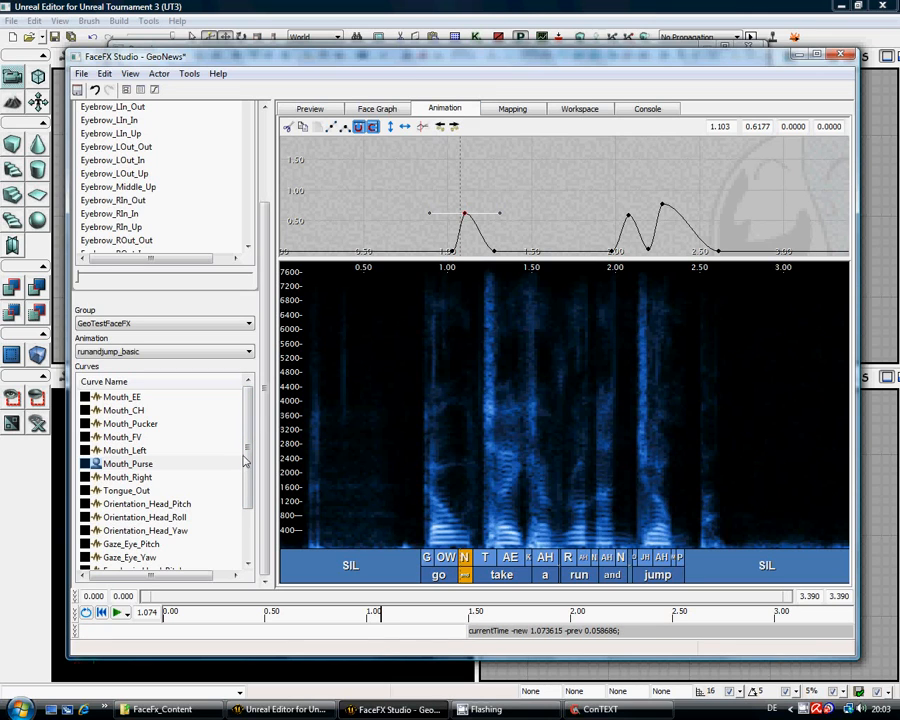
{"action": "left_click", "coordinate": [125, 411]}
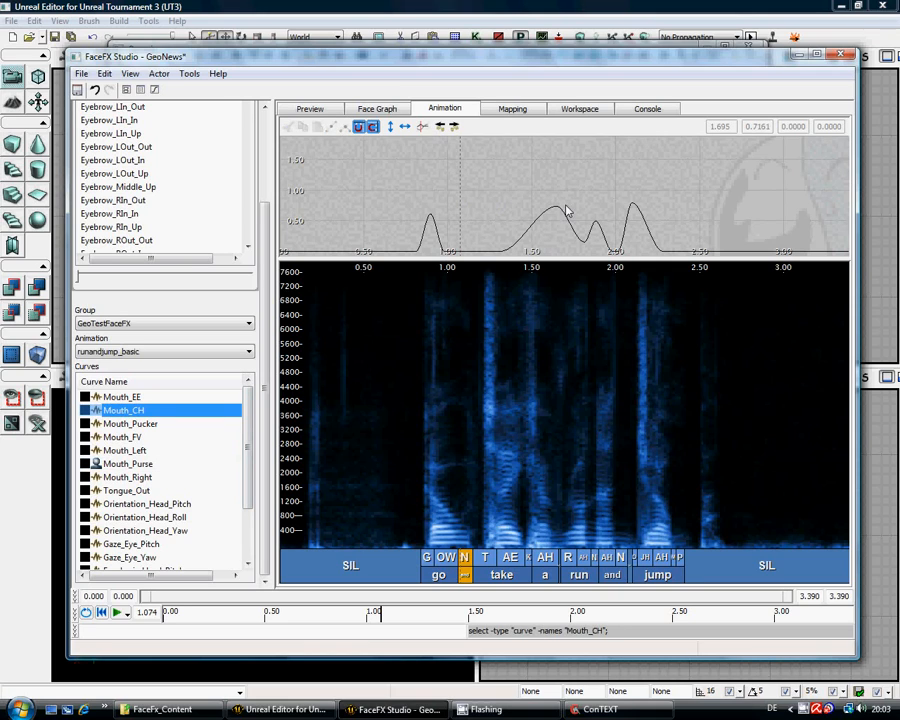
{"action": "left_click", "coordinate": [534, 221]}
{"action": "right_click", "coordinate": [150, 411]}
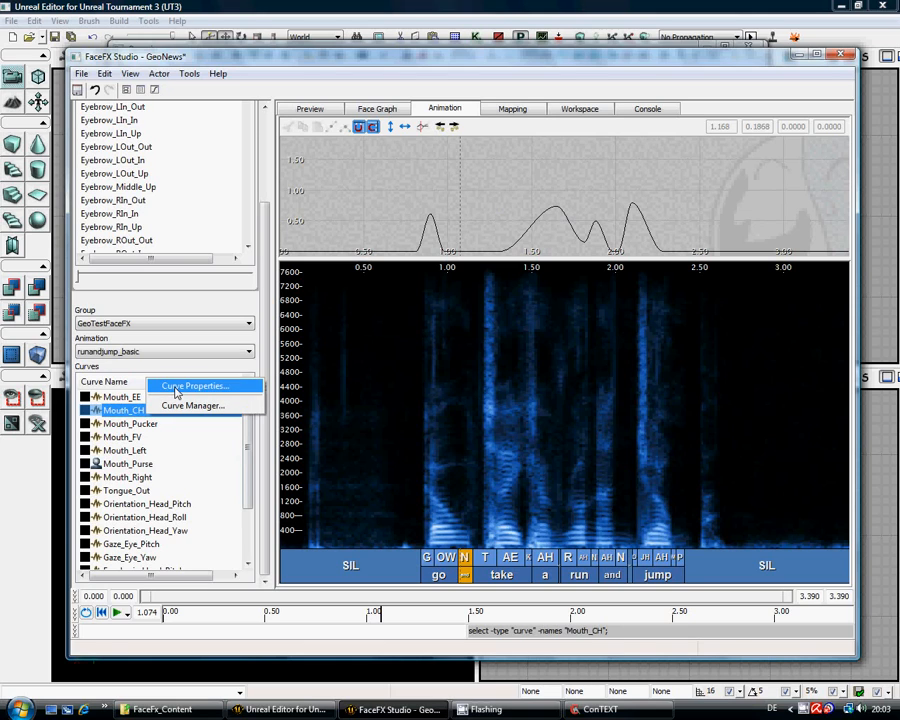
{"action": "left_click", "coordinate": [176, 387]}
{"action": "left_click", "coordinate": [405, 366]}
{"action": "left_click", "coordinate": [427, 388]}
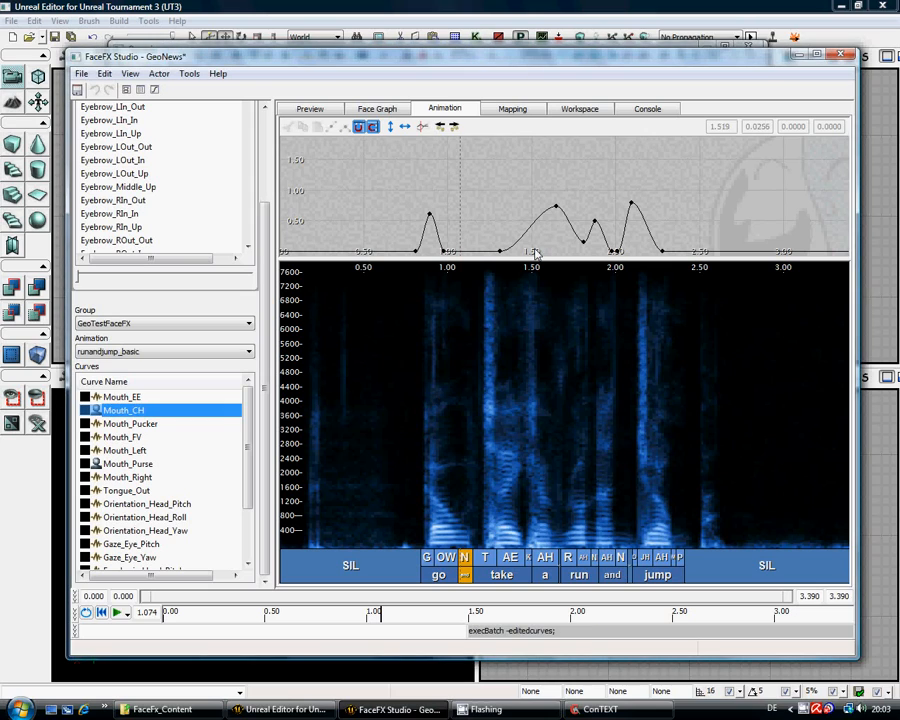
Step: Select the Mouth_CH peak key at 1.645 s, scrub the animation to 1.650 s and check the mouth shape in the preview
{"action": "left_click", "coordinate": [557, 208]}
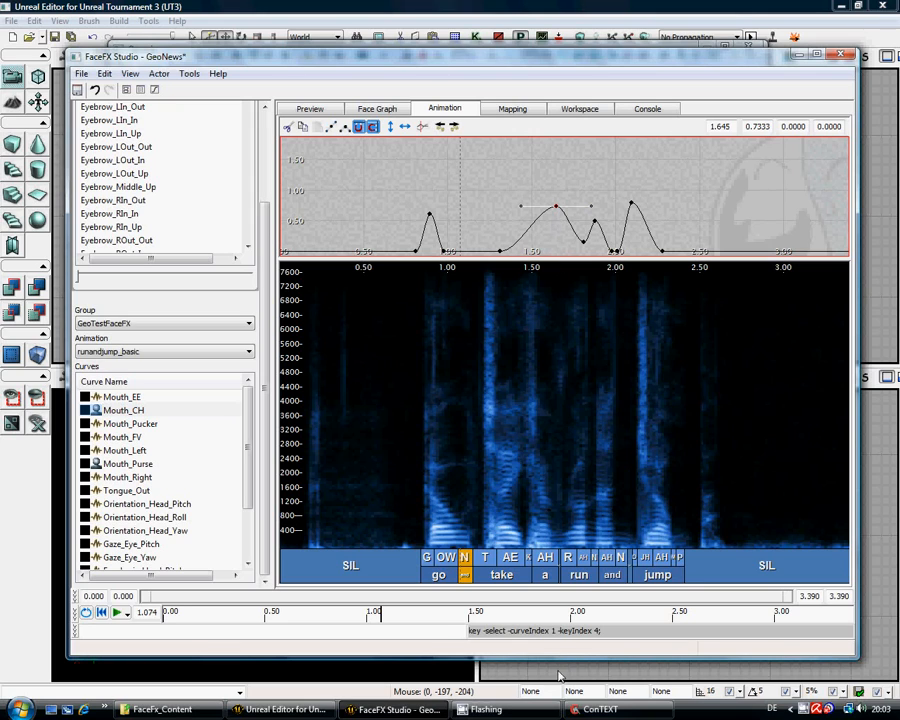
{"action": "left_click_drag", "start_coordinate": [380, 620], "coordinate": [501, 621]}
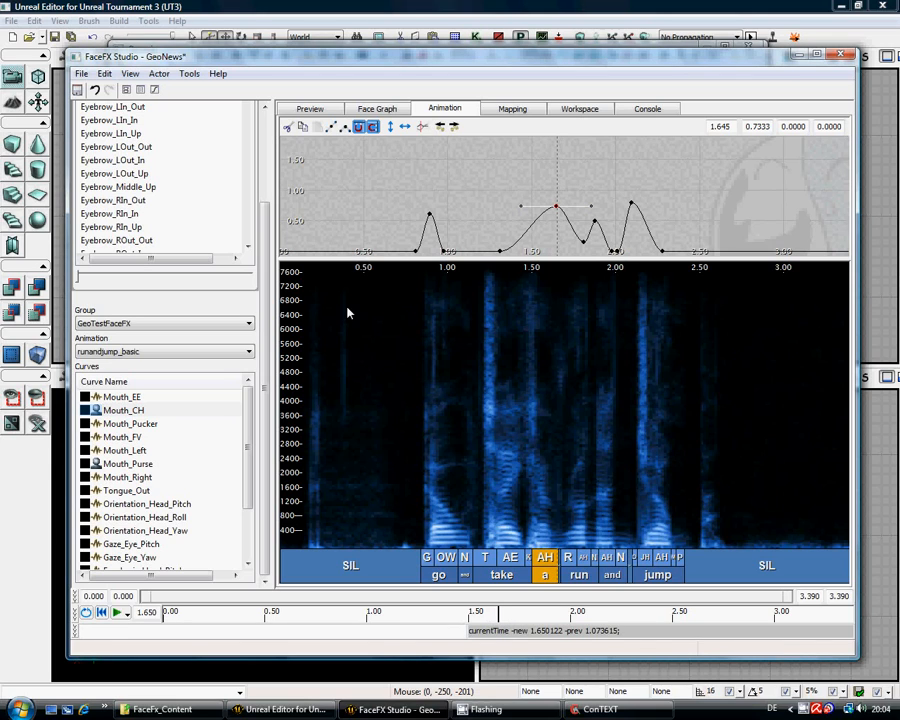
{"action": "left_click", "coordinate": [310, 108]}
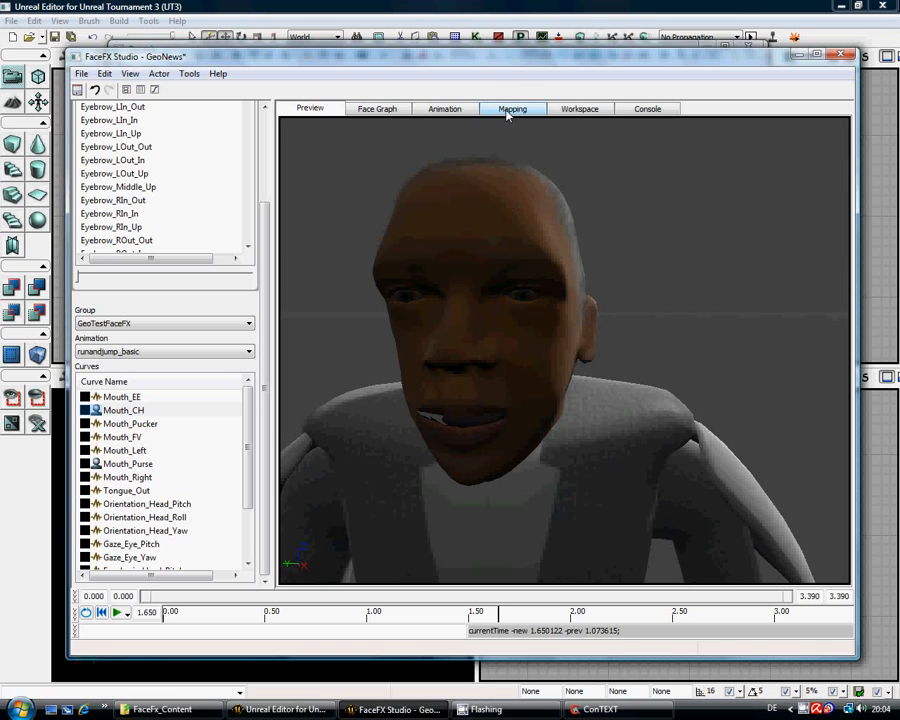
Step: Lower the selected Mouth_CH peak key to nearly zero and check the mouth shape in the preview
{"action": "left_click", "coordinate": [461, 109]}
{"action": "left_click_drag", "start_coordinate": [556, 208], "coordinate": [556, 248]}
{"action": "left_click", "coordinate": [310, 109]}
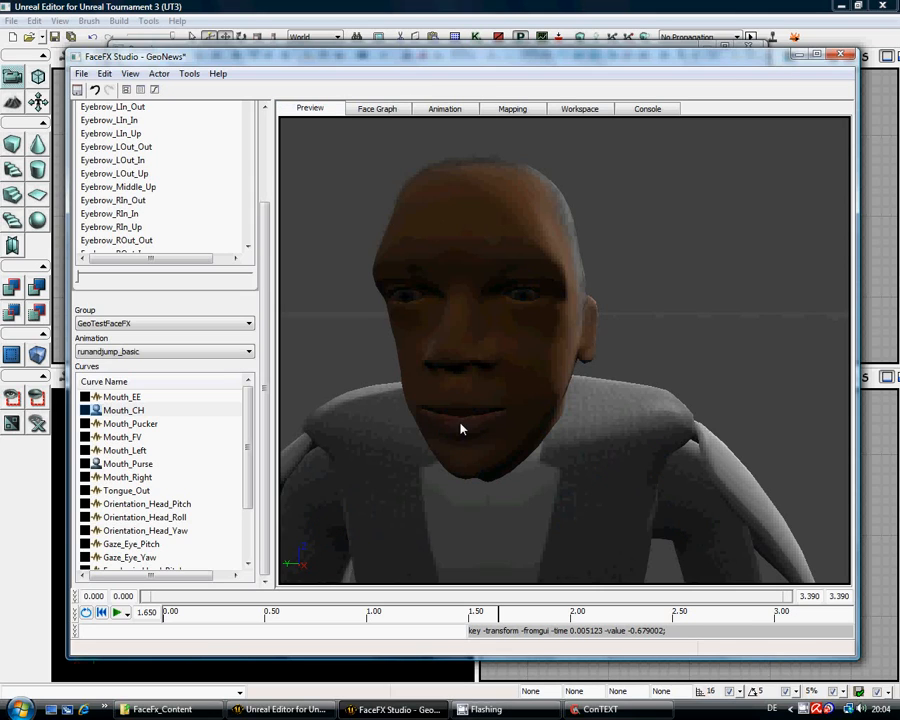
Step: Raise the selected Mouth_CH key to value 0.8714 at time 1.650 and check the mouth shape in the preview
{"action": "left_click", "coordinate": [445, 110]}
{"action": "left_click_drag", "start_coordinate": [557, 249], "coordinate": [557, 199]}
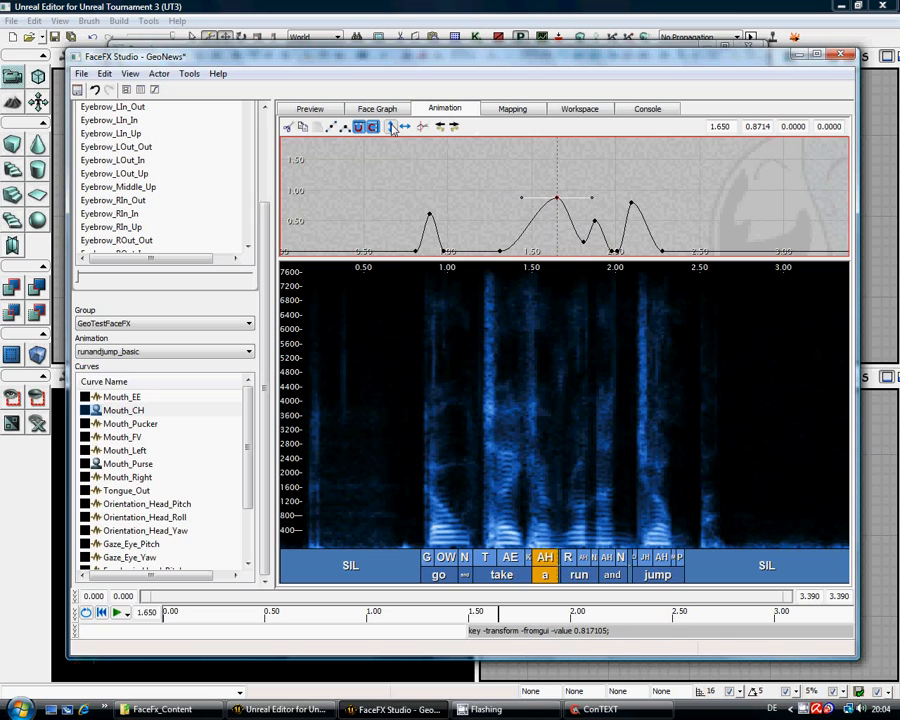
{"action": "left_click", "coordinate": [332, 112]}
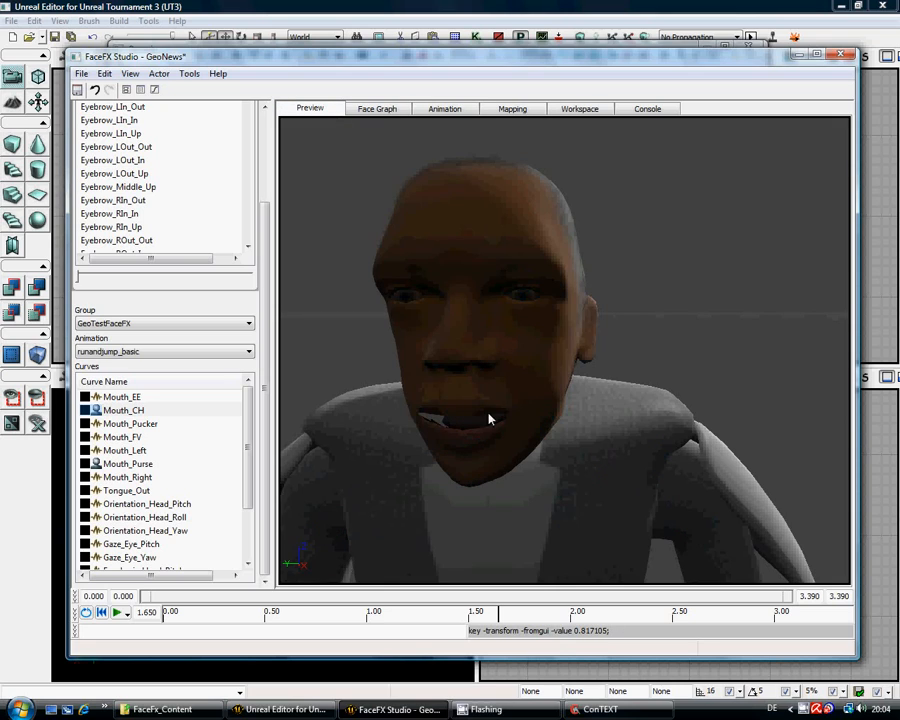
Step: Rewind the runandjump_basic animation to 0.000 and play it in the preview
{"action": "left_click", "coordinate": [117, 612]}
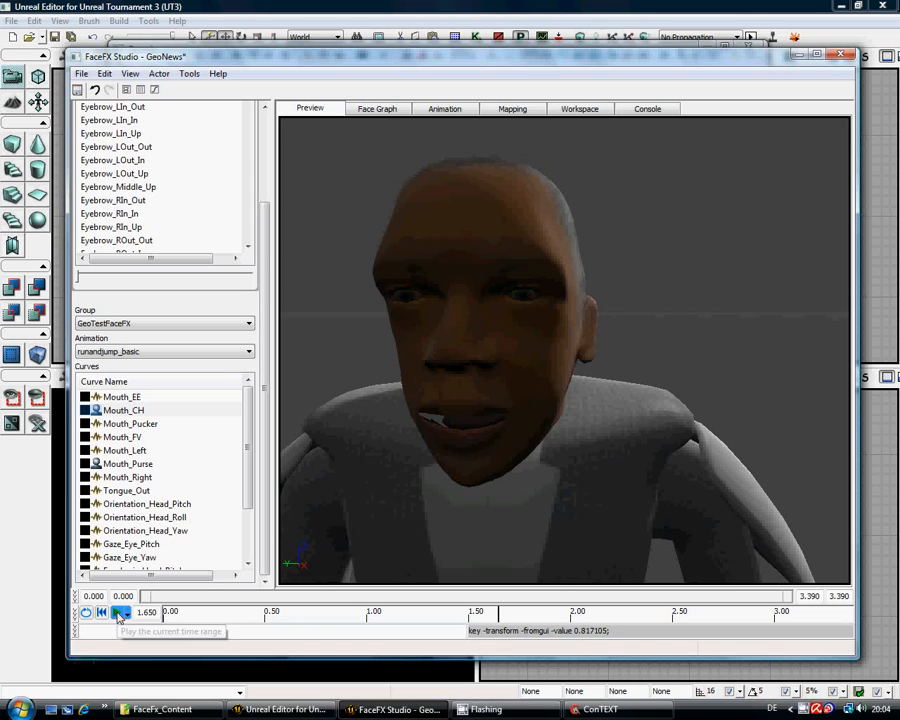
{"action": "left_click", "coordinate": [117, 612]}
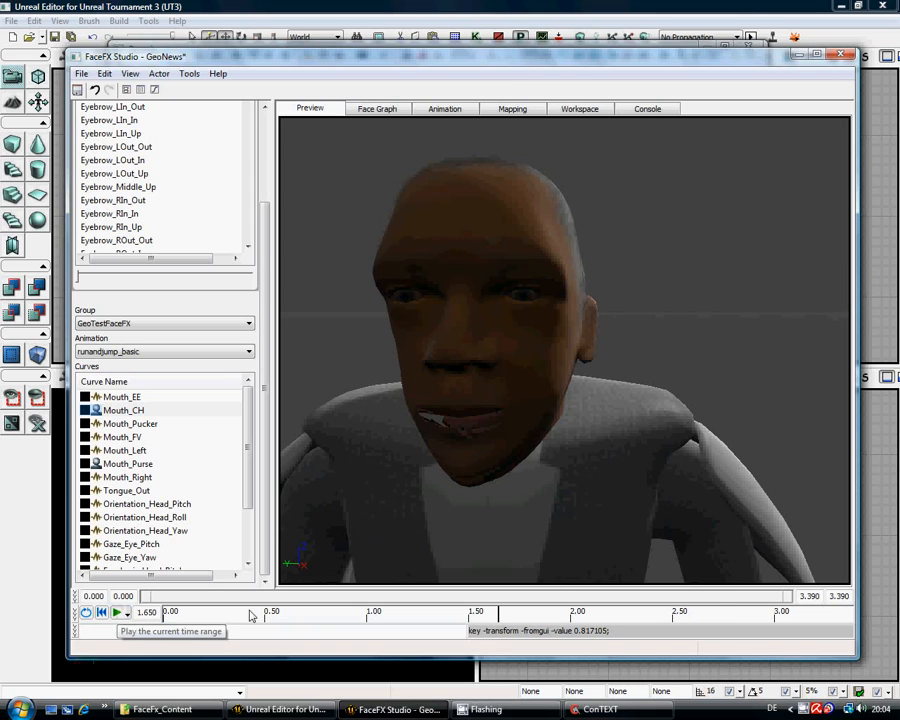
{"action": "left_click_drag", "start_coordinate": [500, 617], "coordinate": [114, 636]}
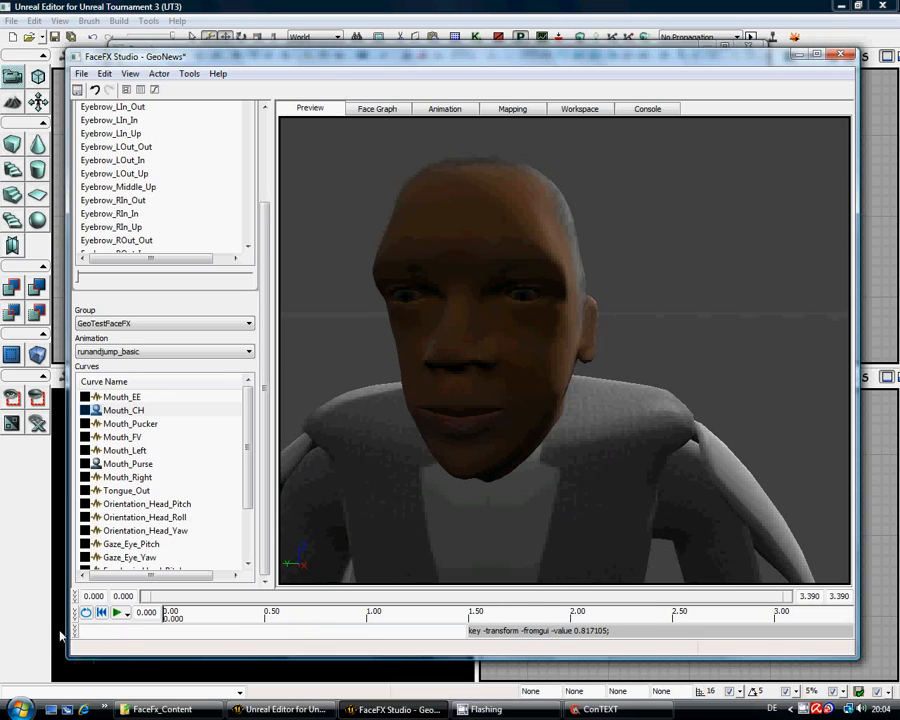
{"action": "left_click", "coordinate": [116, 613]}
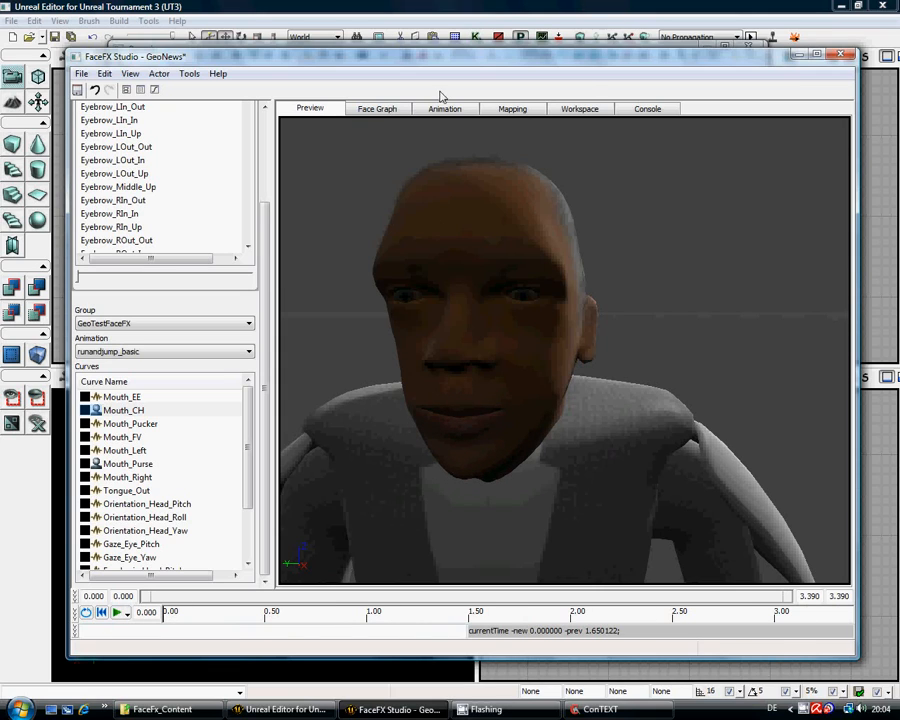
Step: Inspect the Frown node's properties and output links in the Face Graph, and return to the animation curves
{"action": "left_click", "coordinate": [380, 109]}
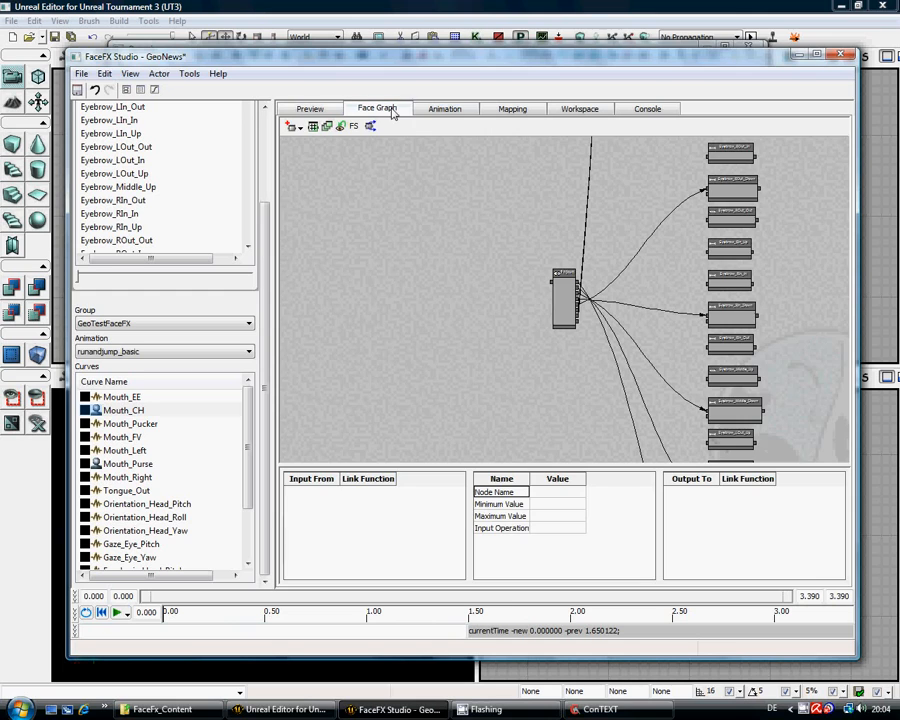
{"action": "left_click", "coordinate": [445, 109]}
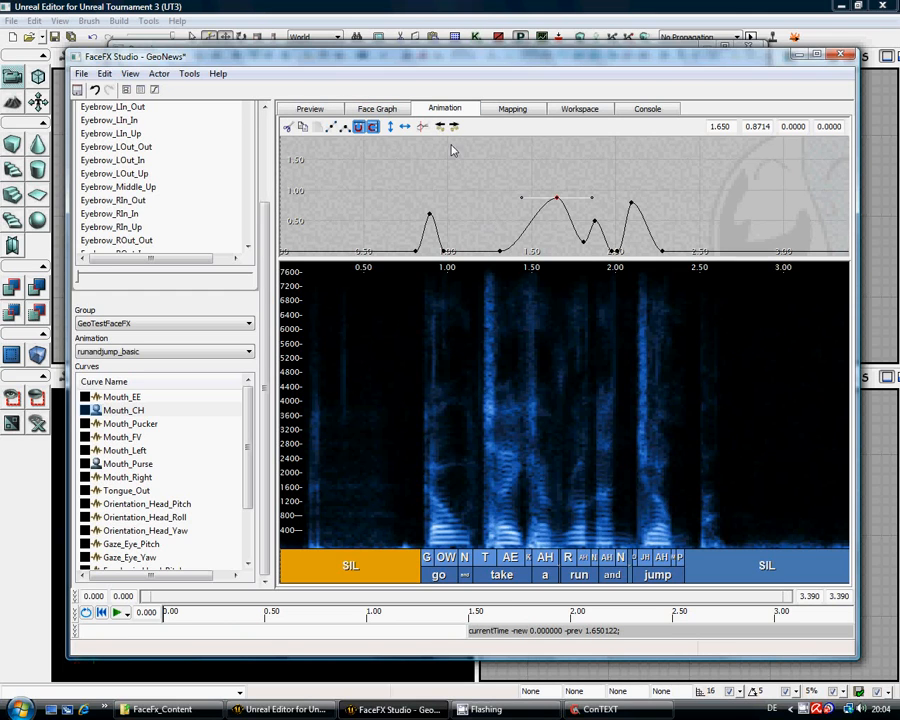
{"action": "left_click", "coordinate": [391, 114]}
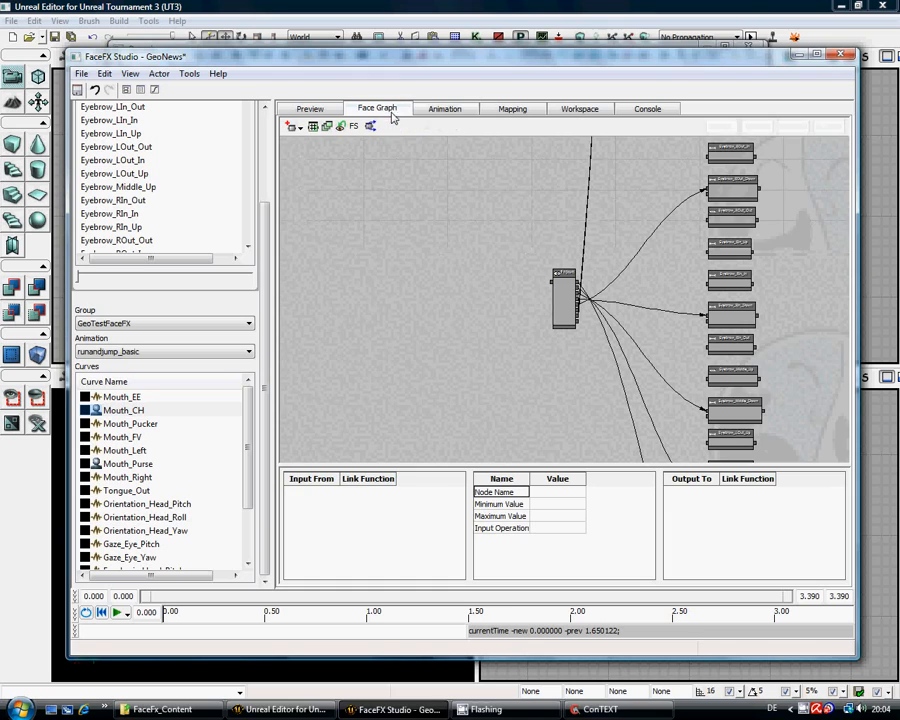
{"action": "left_click", "coordinate": [565, 293]}
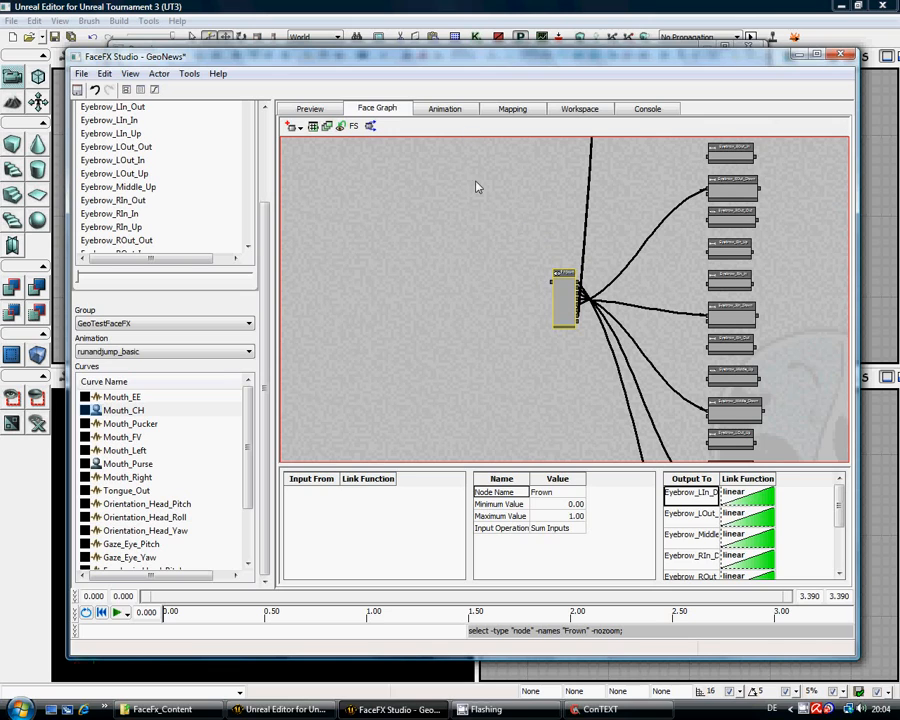
{"action": "left_click", "coordinate": [452, 110]}
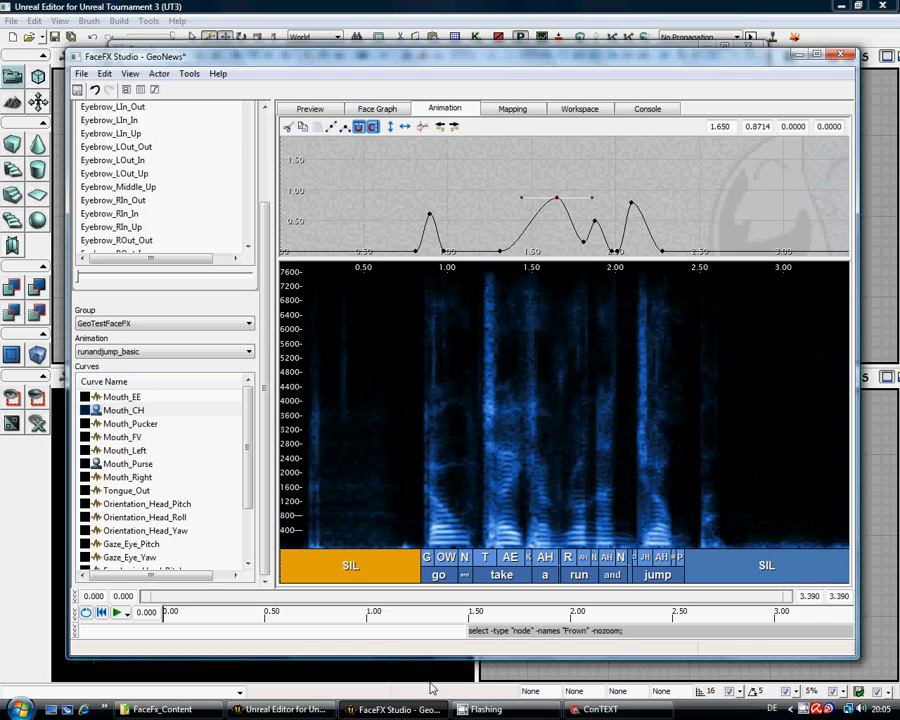
Step: Switch to ConTEXT and compare the texts of run_a_jump.txt and run_a_jump_frown_Mid.txt
{"action": "mouse_move", "coordinate": [601, 711]}
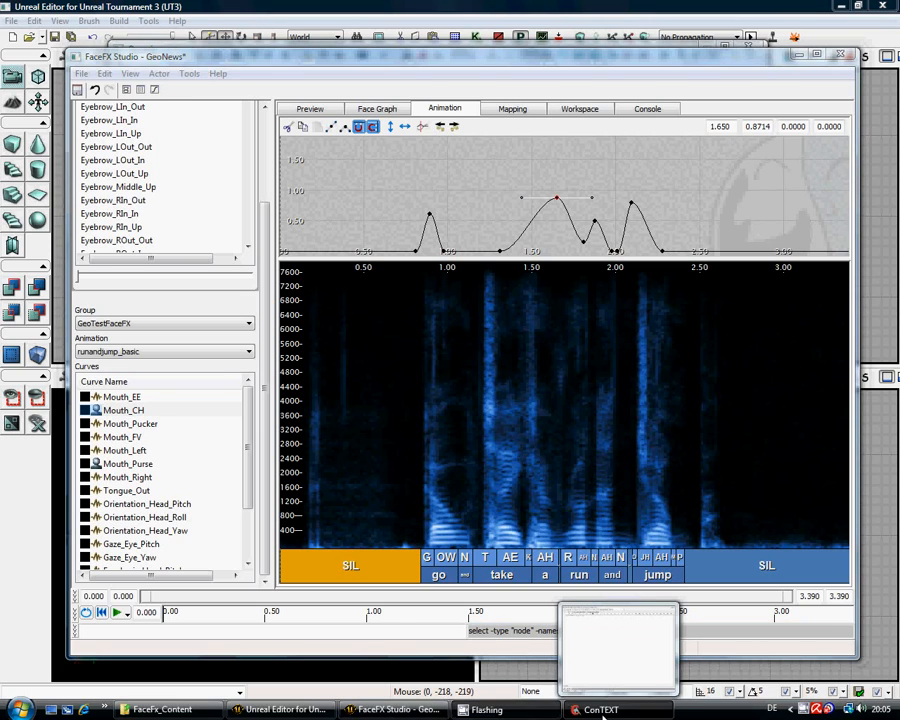
{"action": "left_click", "coordinate": [602, 712]}
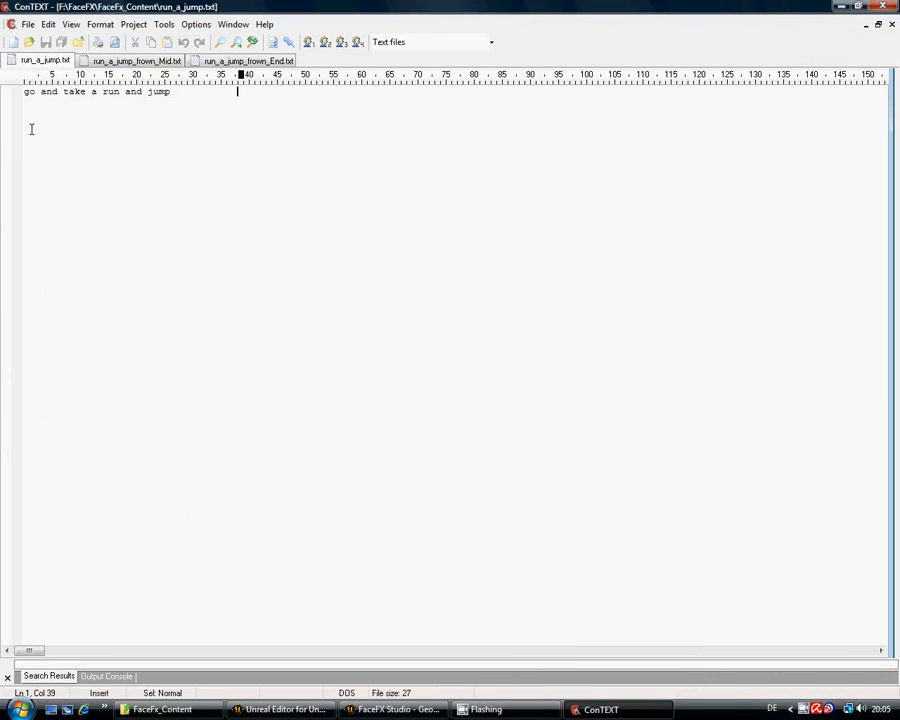
{"action": "left_click", "coordinate": [118, 62]}
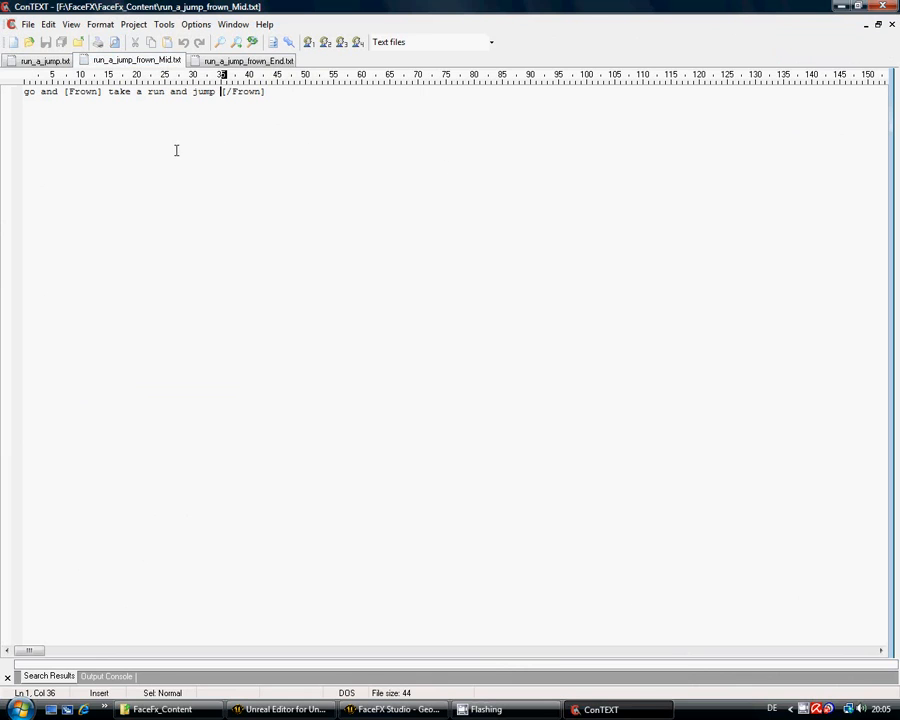
Step: Switch to FaceFX Studio, keep the [Frown] tag text visible above it, and examine the Frown node's name in the Face Graph up close
{"action": "left_click", "coordinate": [388, 714]}
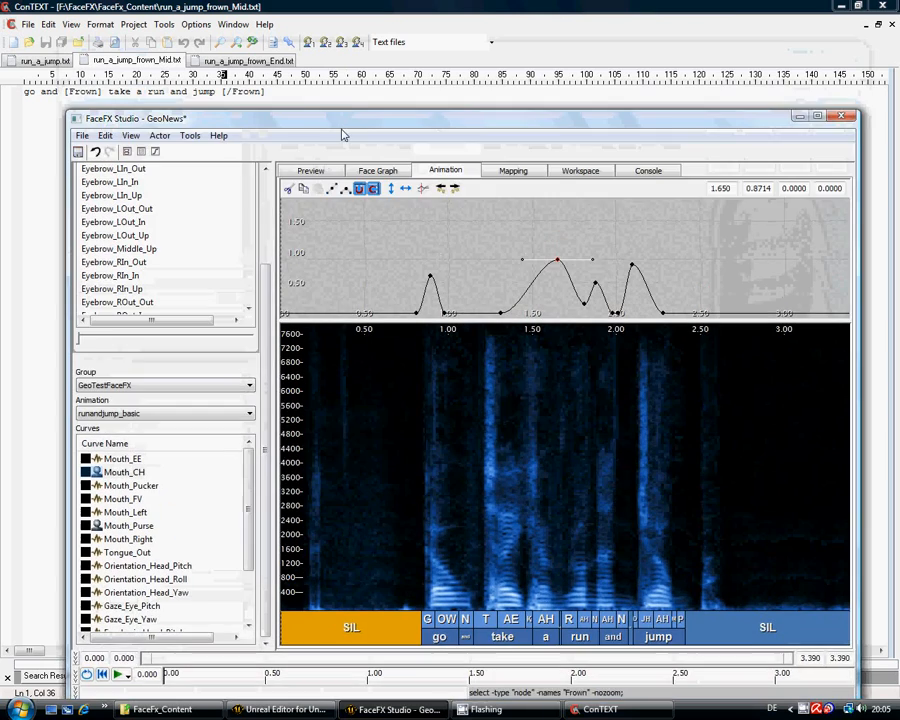
{"action": "left_click_drag", "start_coordinate": [341, 134], "coordinate": [344, 140]}
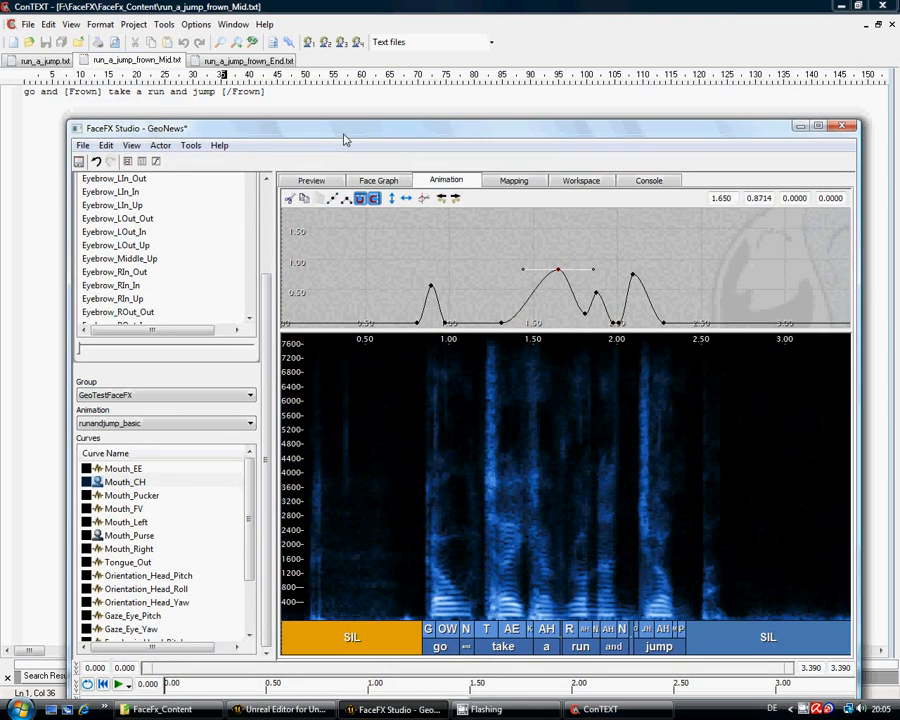
{"action": "left_click", "coordinate": [378, 181]}
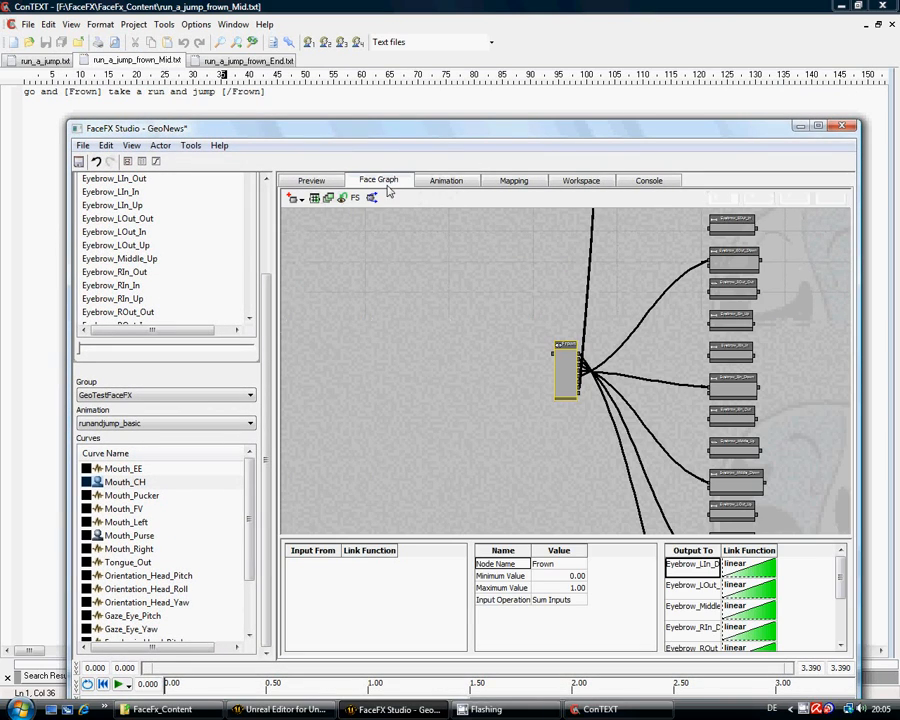
{"action": "left_click_drag", "start_coordinate": [486, 355], "coordinate": [602, 354]}
{"action": "scroll", "coordinate": [593, 360], "scroll_direction": "up", "scroll_amount": 4}
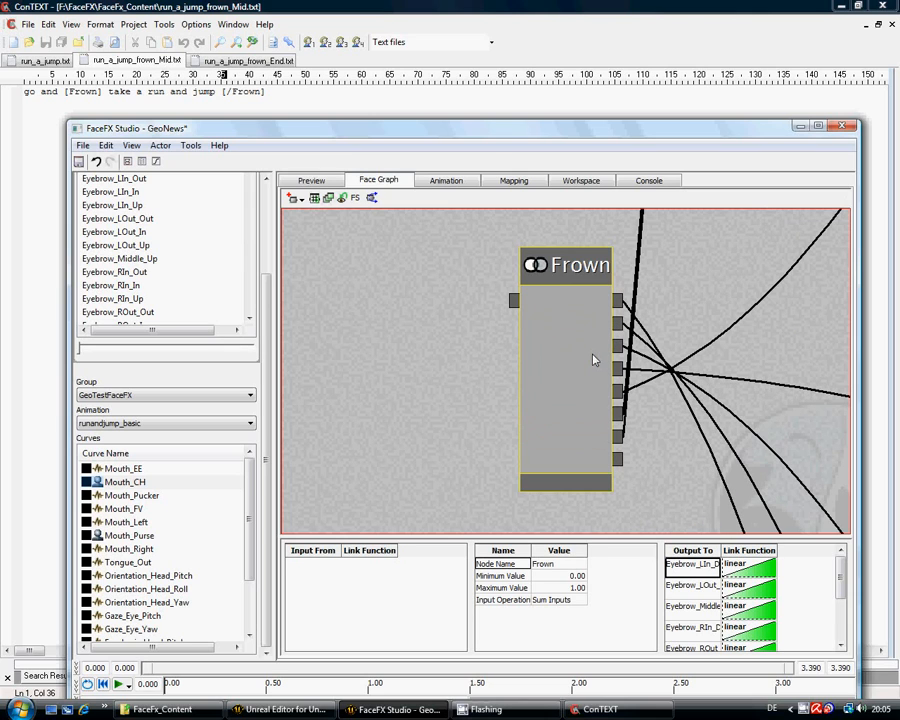
{"action": "left_click_drag", "start_coordinate": [590, 355], "coordinate": [407, 357]}
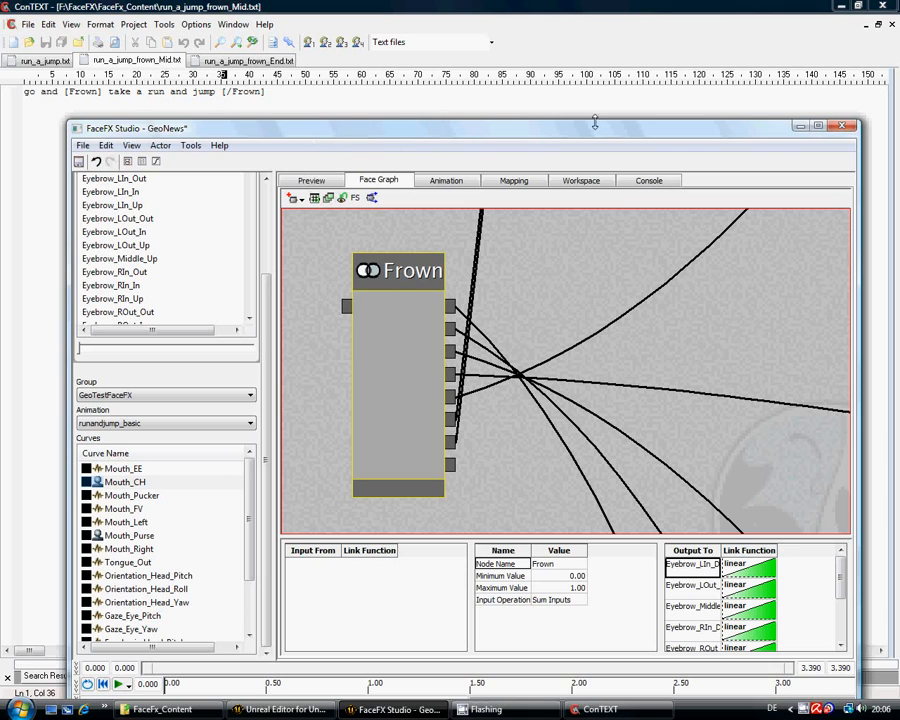
Step: Bring FaceFX Studio back in front of the Unreal Editor and save the GeoNews actor
{"action": "left_click", "coordinate": [285, 710]}
{"action": "left_click", "coordinate": [425, 710]}
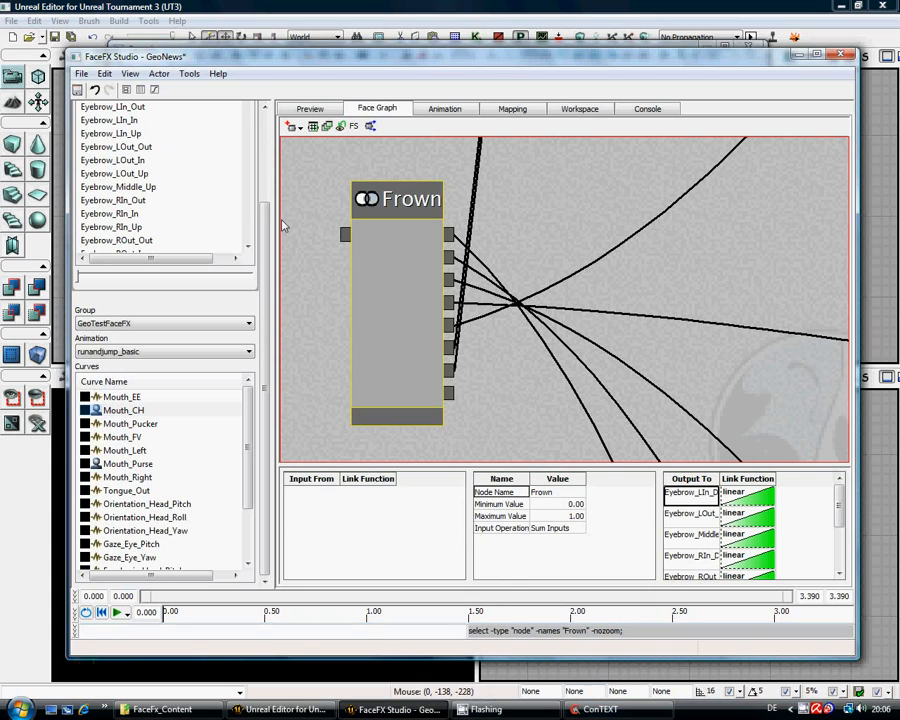
{"action": "left_click", "coordinate": [160, 74]}
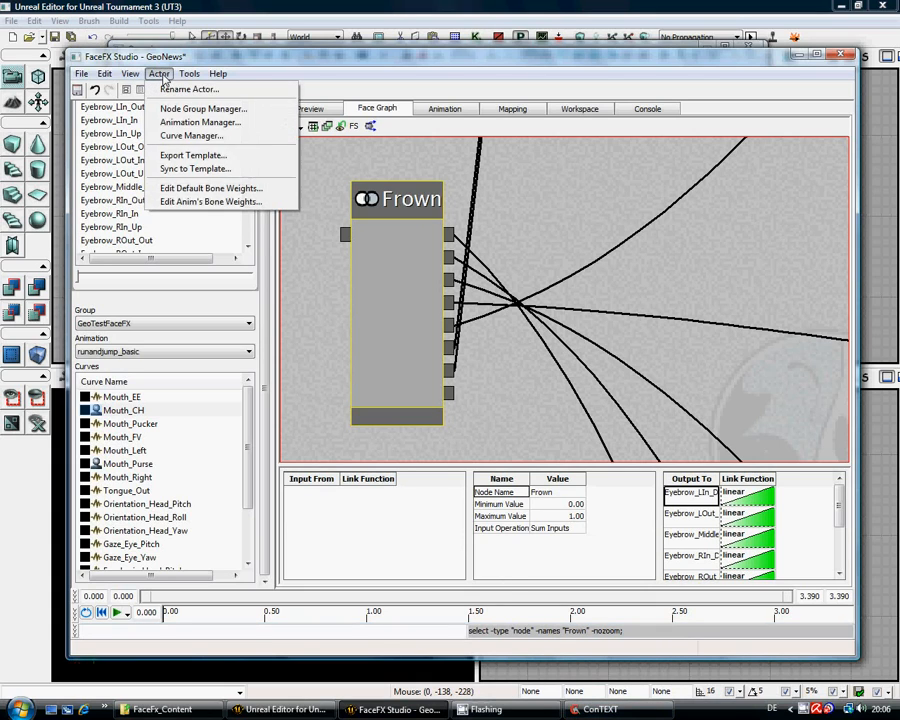
{"action": "left_click", "coordinate": [160, 74]}
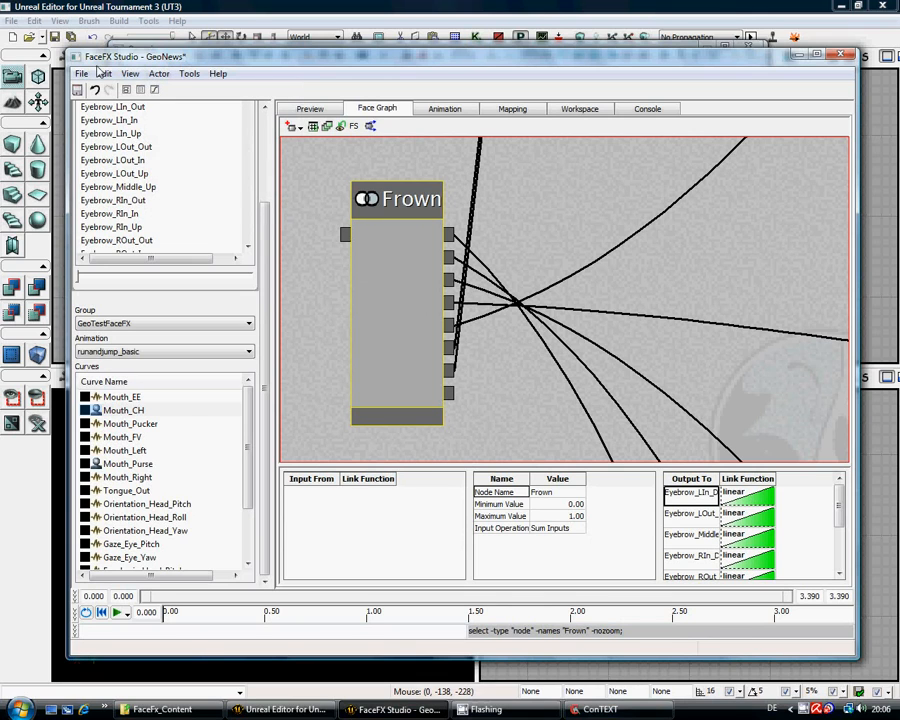
{"action": "left_click", "coordinate": [77, 90]}
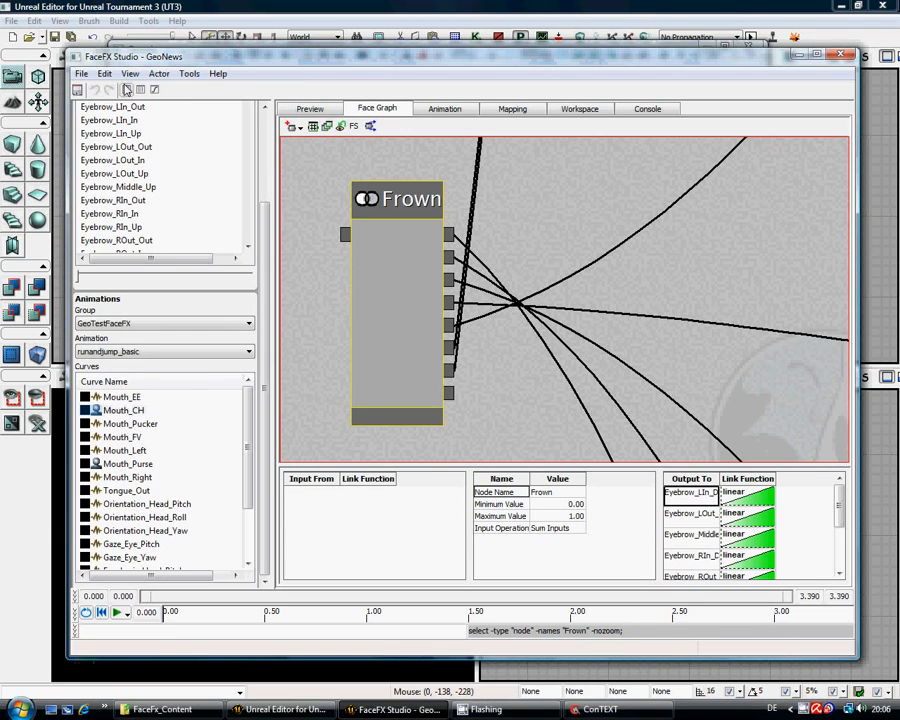
Step: Review the GeoTestFaceFX group in the Animation Manager, close it, and check the runandjump sound assets in the Generic browser
{"action": "left_click", "coordinate": [168, 76]}
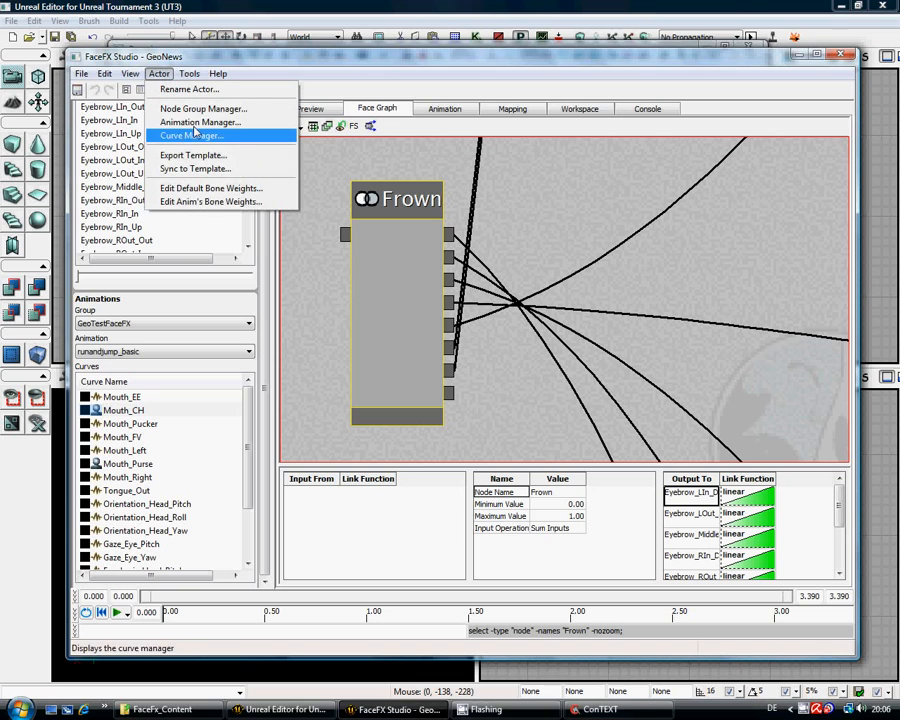
{"action": "left_click", "coordinate": [199, 123]}
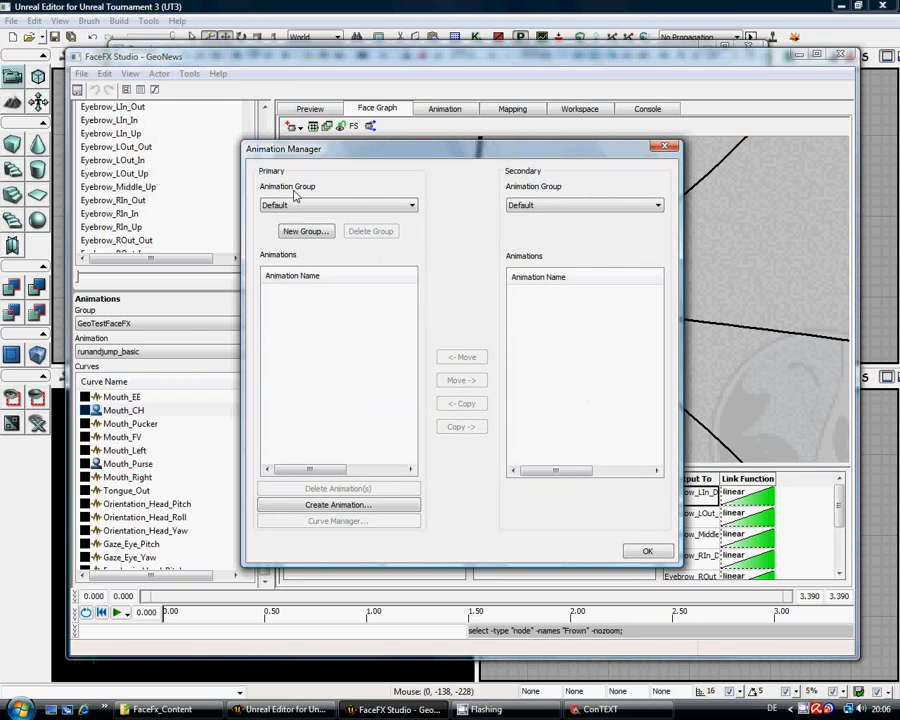
{"action": "left_click", "coordinate": [410, 205]}
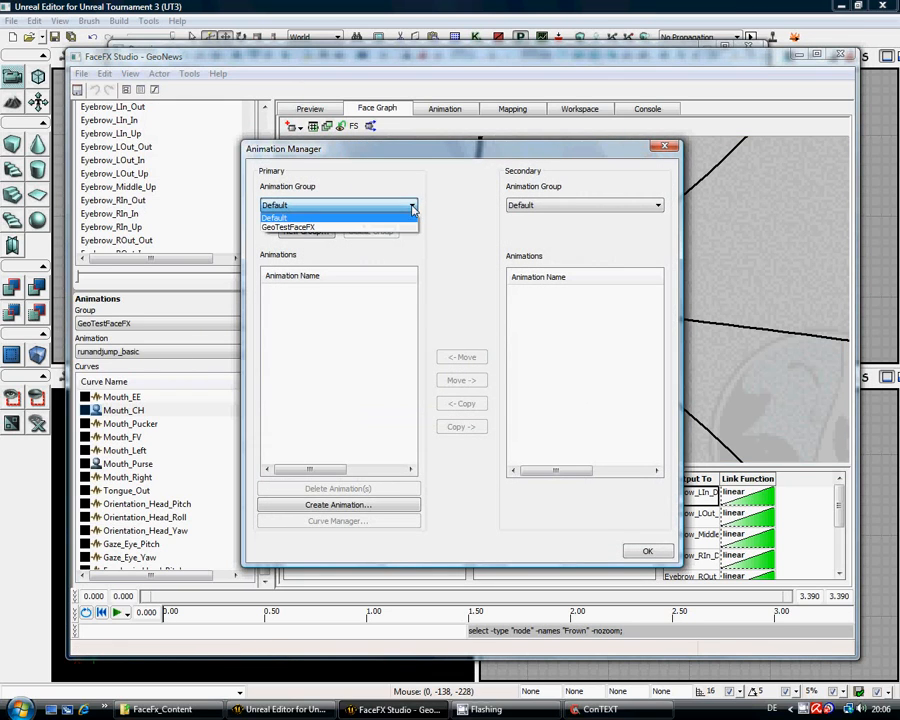
{"action": "left_click", "coordinate": [398, 227]}
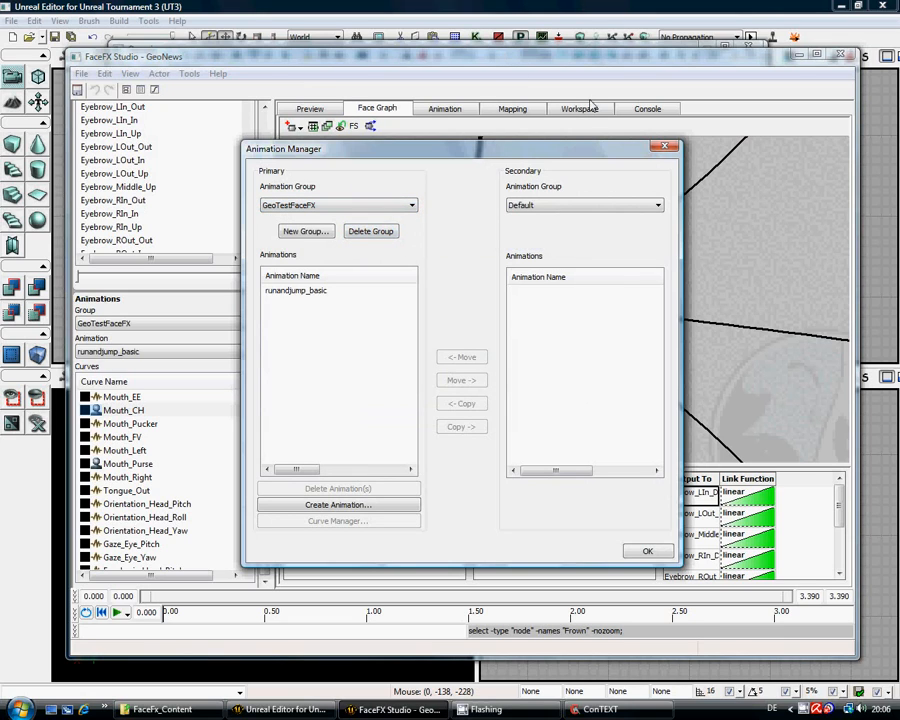
{"action": "left_click", "coordinate": [664, 149]}
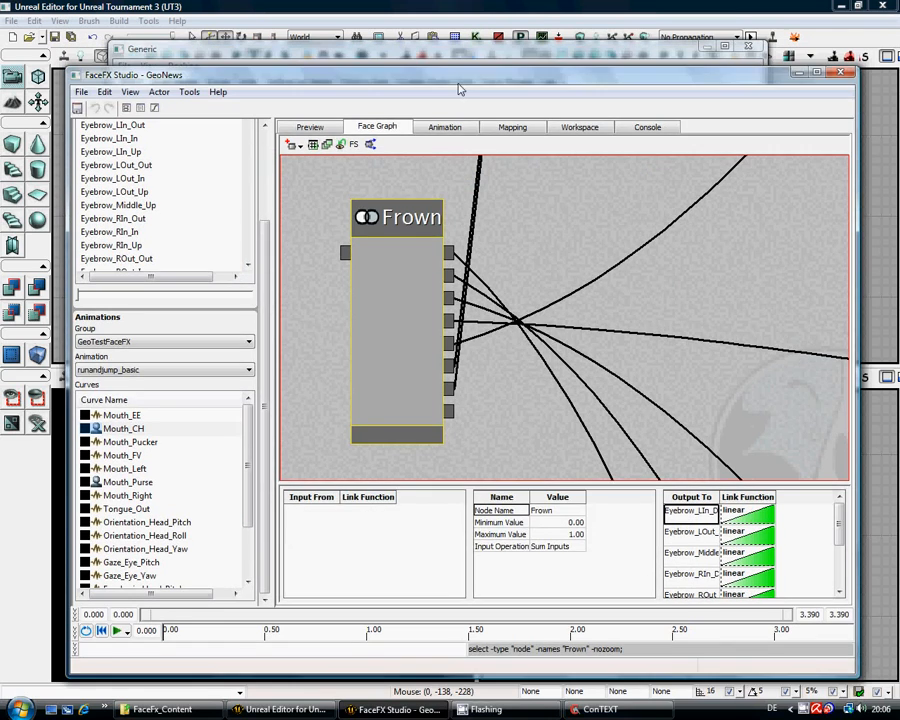
{"action": "left_click_drag", "start_coordinate": [459, 90], "coordinate": [453, 461]}
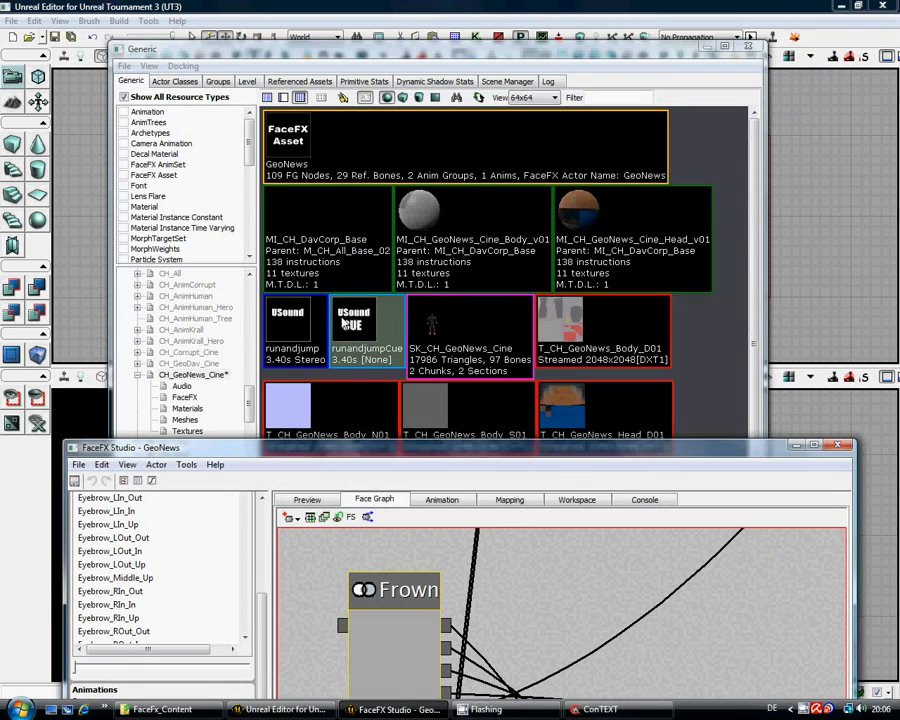
{"action": "left_click_drag", "start_coordinate": [350, 447], "coordinate": [350, 55]}
Step: Start a new auto-generated speech animation in the GeoTestFaceFX group, using the runandjumpCue SoundCue and the runandjump wave
{"action": "left_click", "coordinate": [156, 72]}
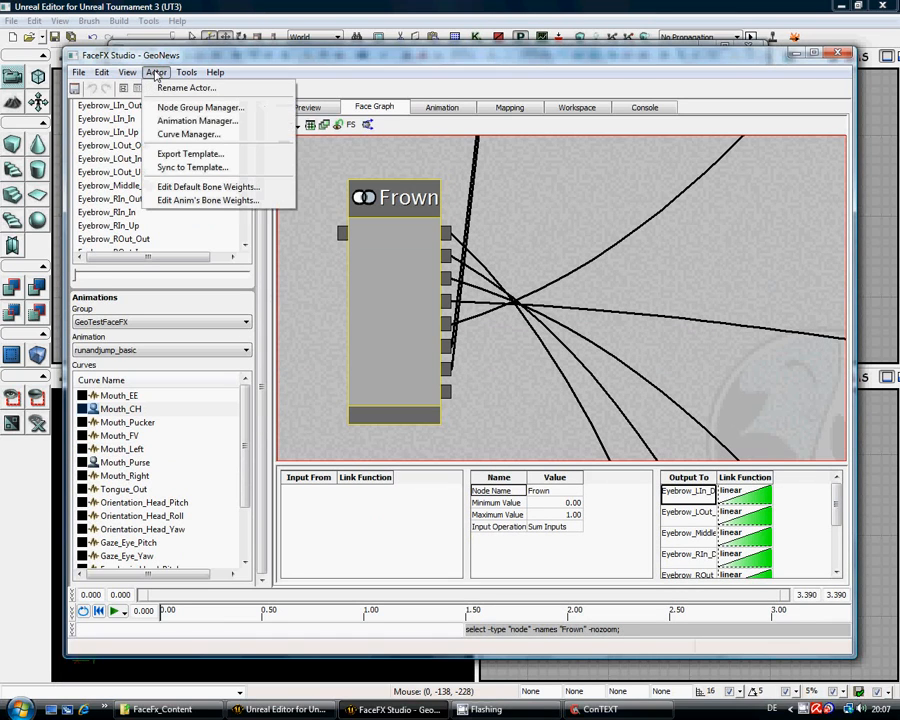
{"action": "left_click", "coordinate": [185, 124]}
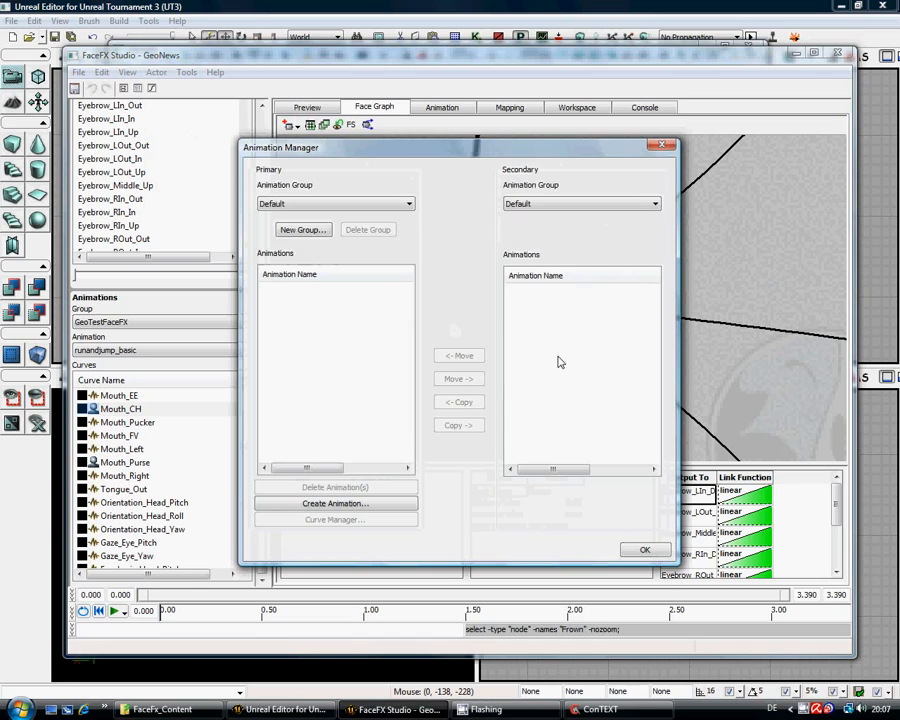
{"action": "left_click", "coordinate": [410, 205]}
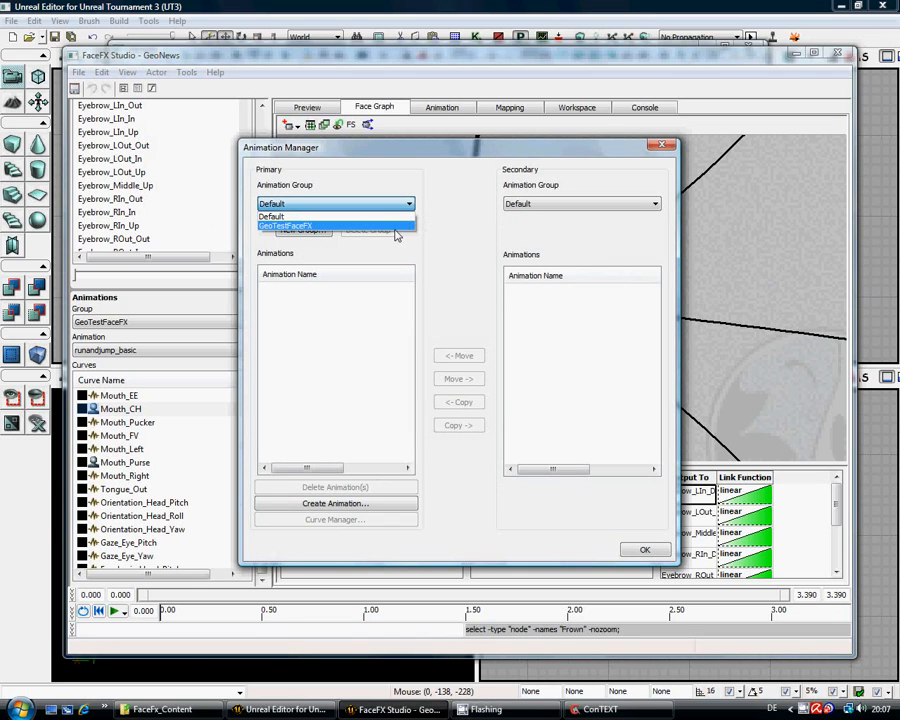
{"action": "left_click", "coordinate": [381, 228]}
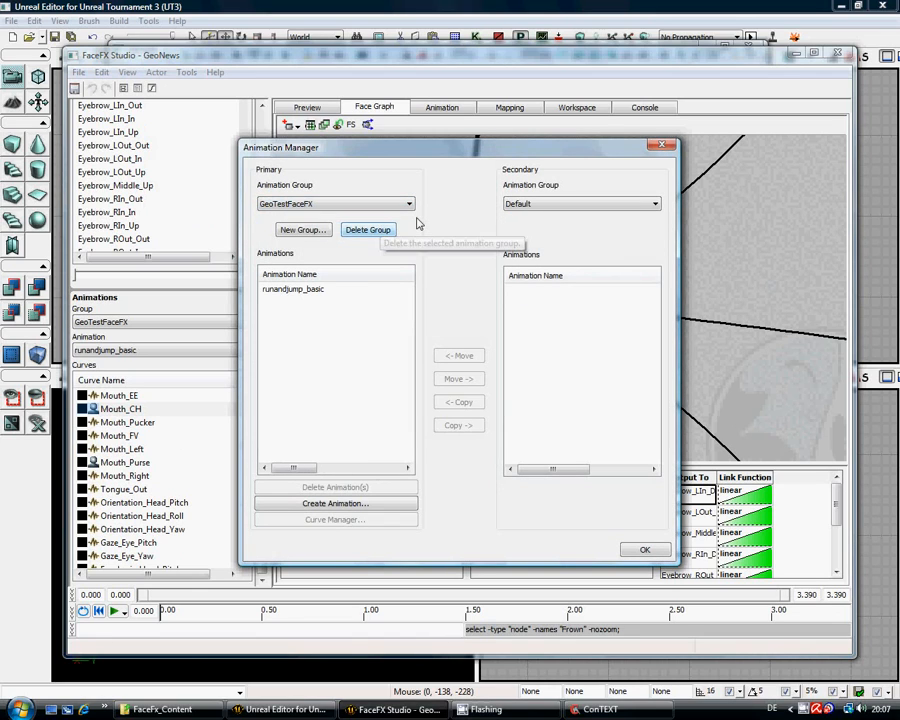
{"action": "left_click", "coordinate": [345, 503]}
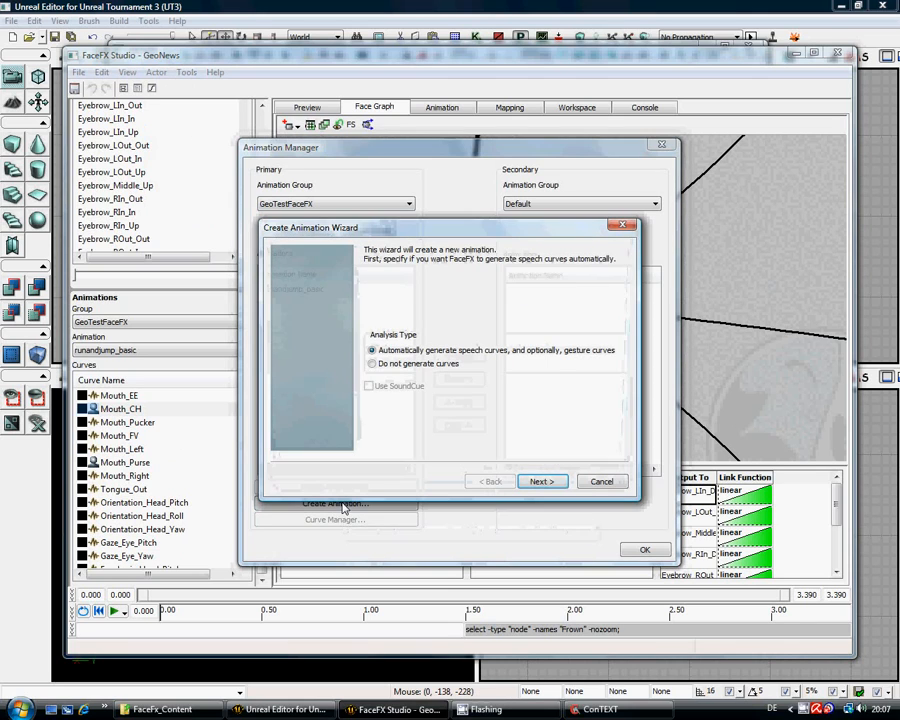
{"action": "left_click", "coordinate": [540, 481]}
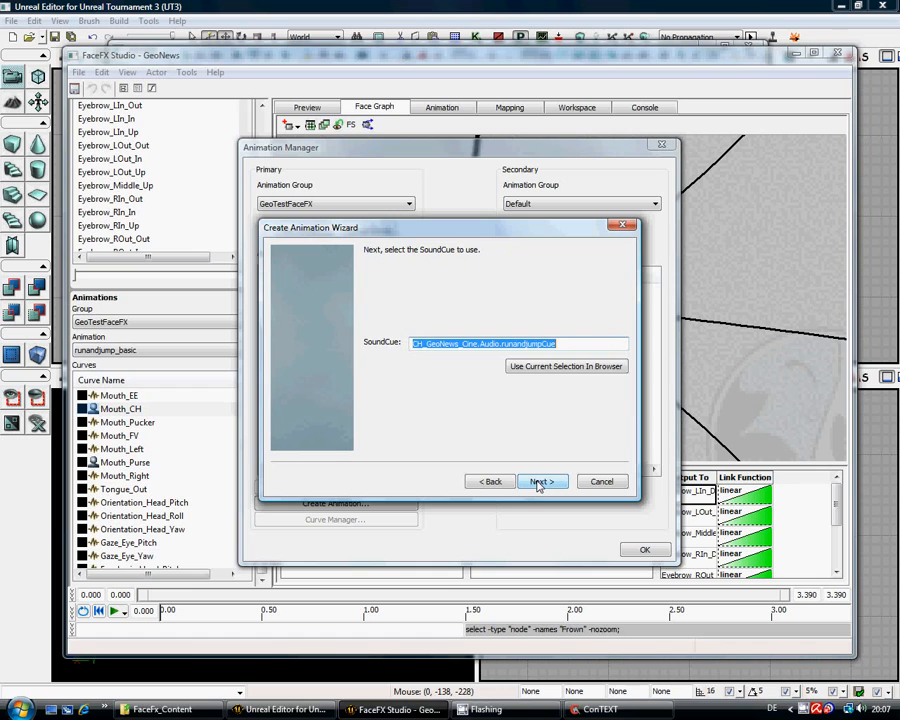
{"action": "left_click", "coordinate": [540, 481]}
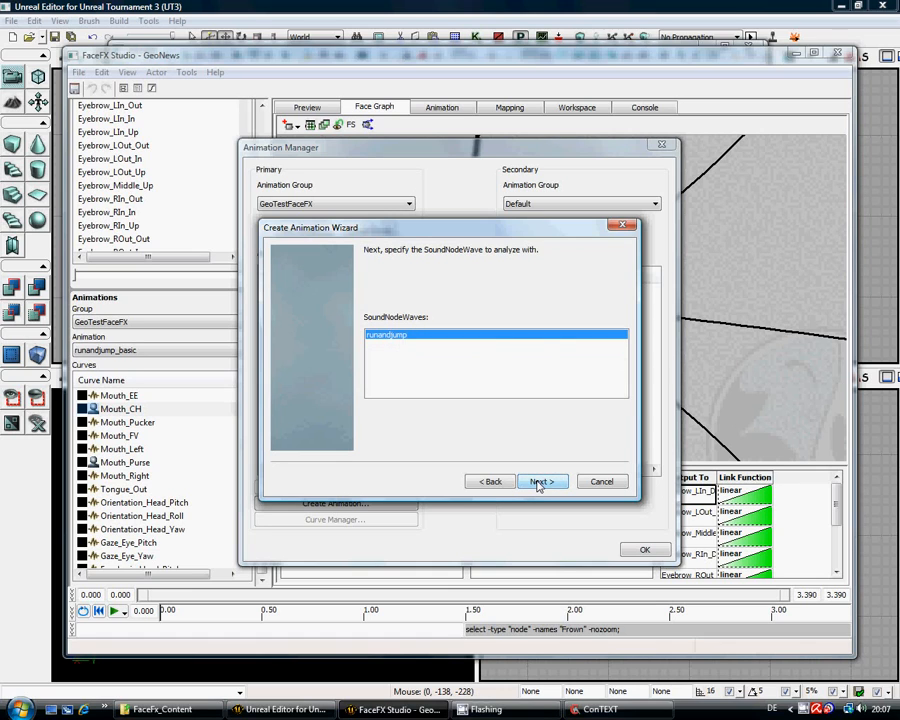
{"action": "left_click", "coordinate": [540, 481]}
Step: Load run_a_jump_frown_Mid.txt as the analysis text and check where its [Frown] tags sit
{"action": "left_click", "coordinate": [600, 402]}
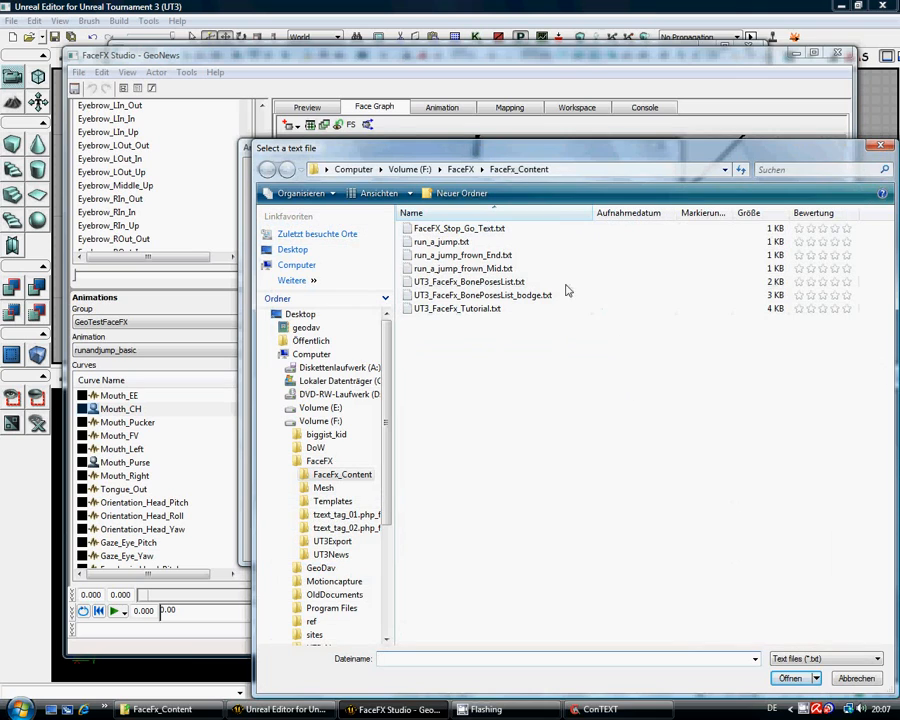
{"action": "left_click", "coordinate": [473, 269]}
{"action": "left_click", "coordinate": [473, 270]}
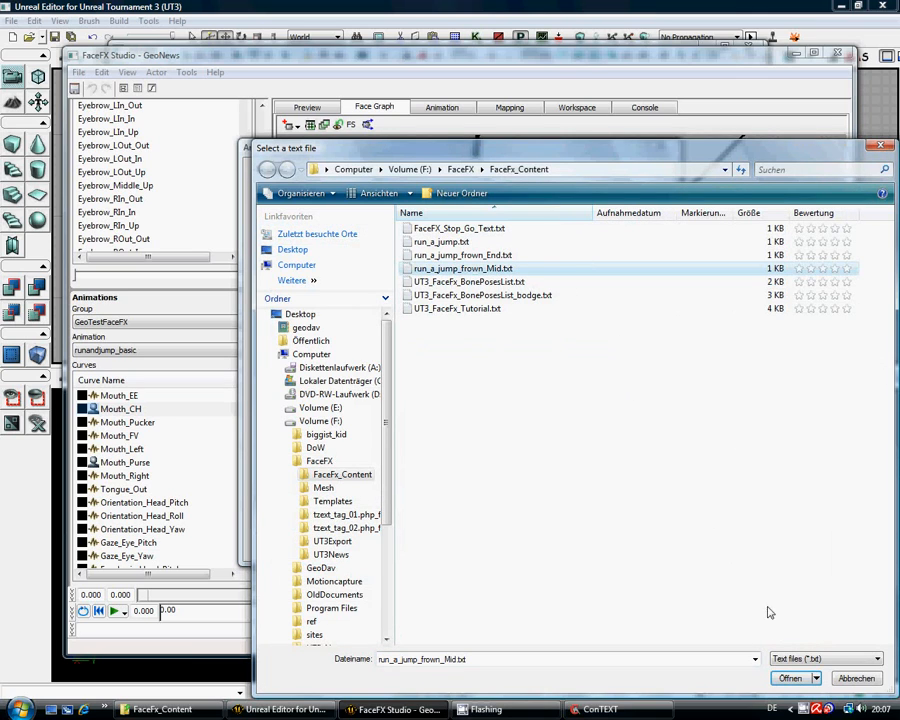
{"action": "left_click", "coordinate": [790, 679]}
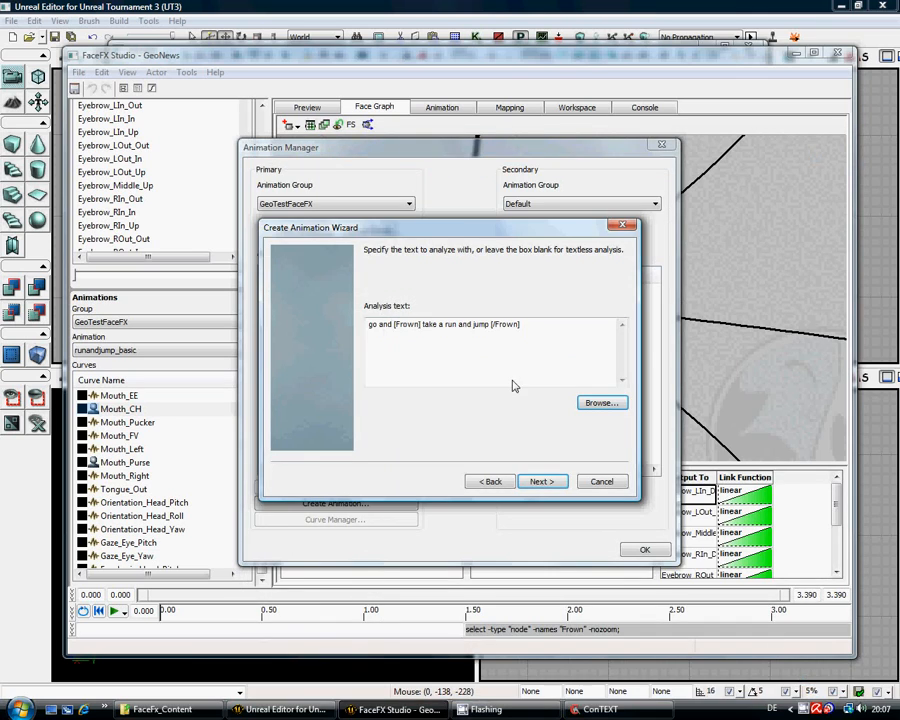
{"action": "left_click", "coordinate": [407, 326]}
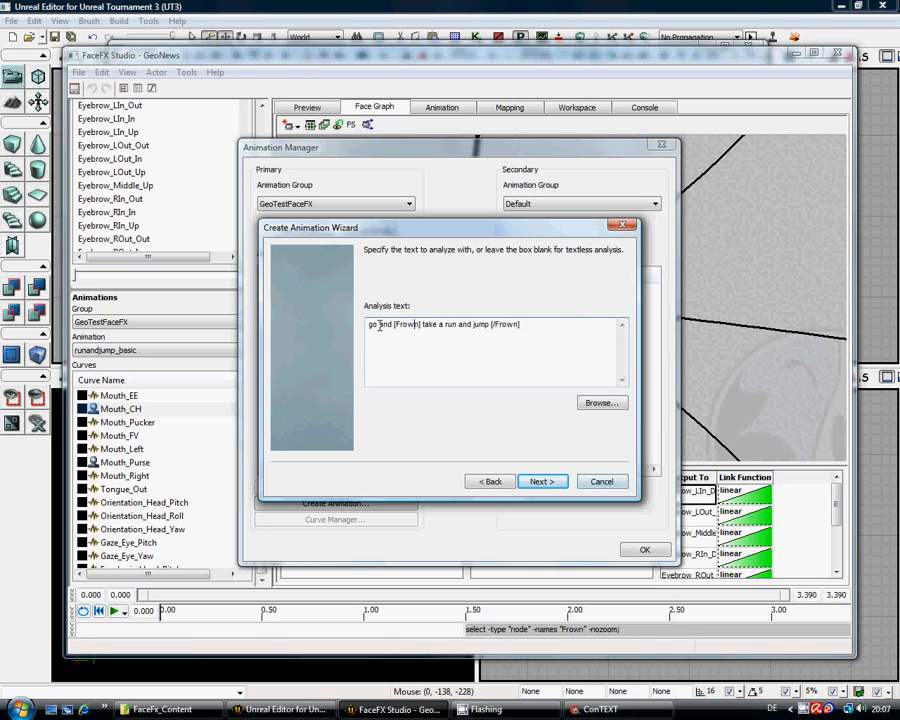
{"action": "left_click", "coordinate": [456, 320]}
Step: Keep USEnglish with speech gestures and the default configurations, and create the animation as runandjump_Frown_mid
{"action": "left_click", "coordinate": [541, 483]}
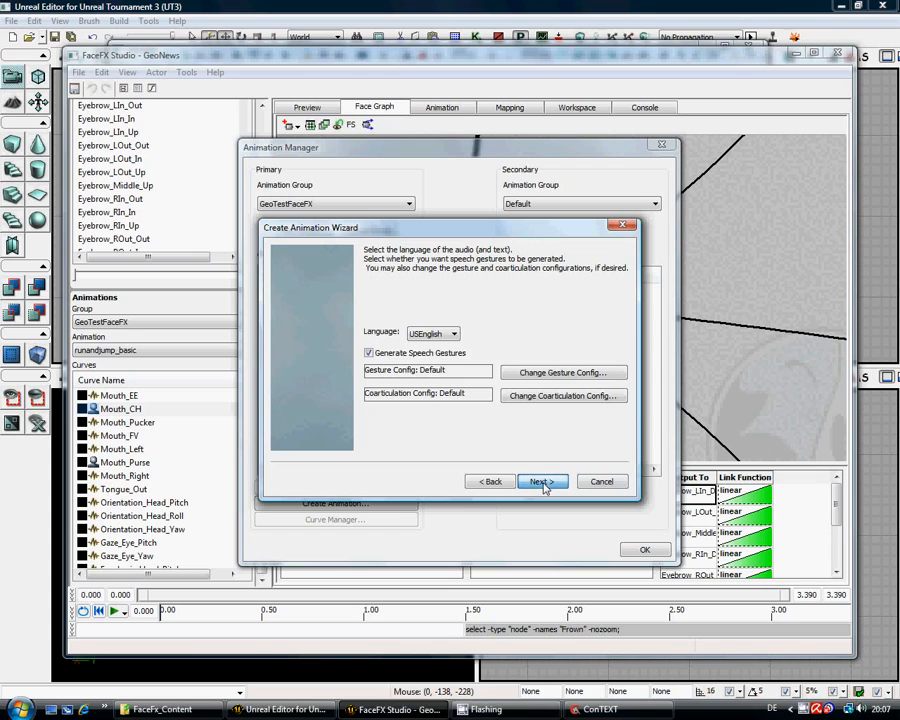
{"action": "left_click", "coordinate": [541, 483]}
{"action": "left_click", "coordinate": [486, 355]}
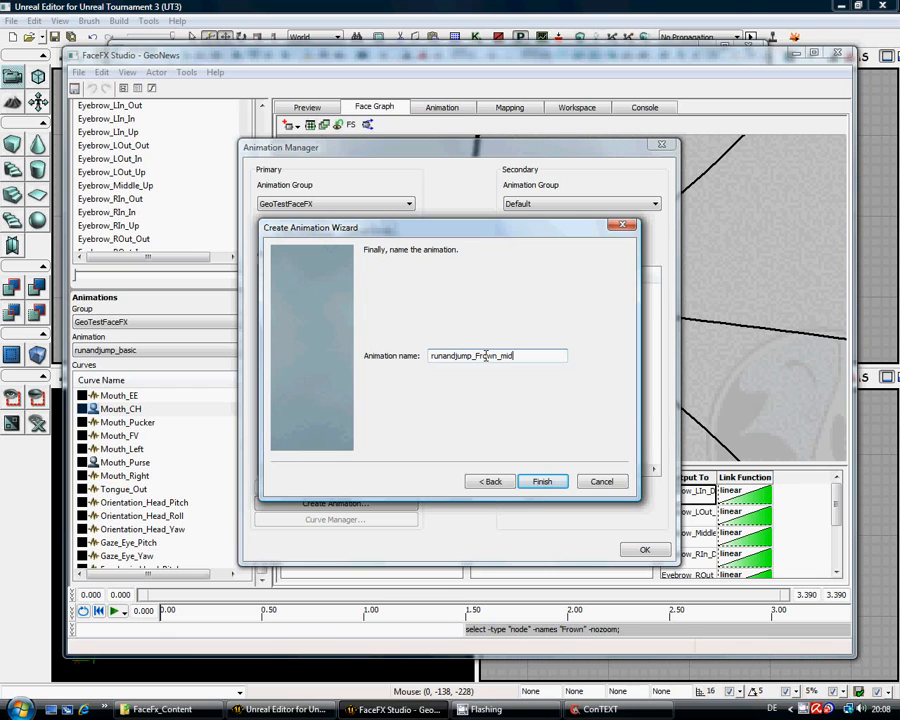
{"action": "key", "text": "Return"}
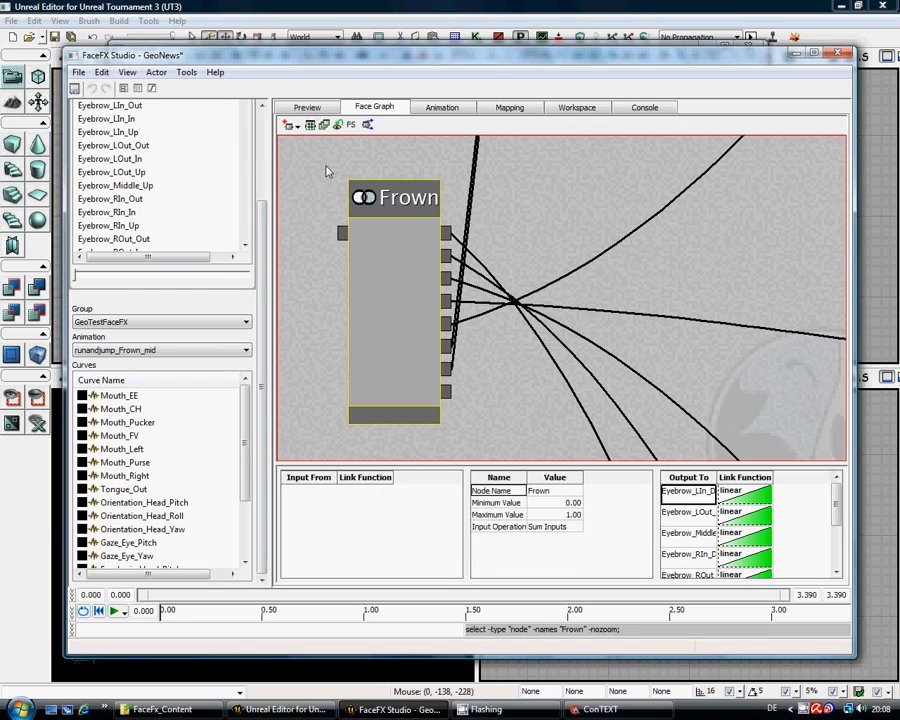
Step: Play runandjump_Frown_mid repeatedly on the character preview to judge the frown
{"action": "left_click", "coordinate": [307, 107]}
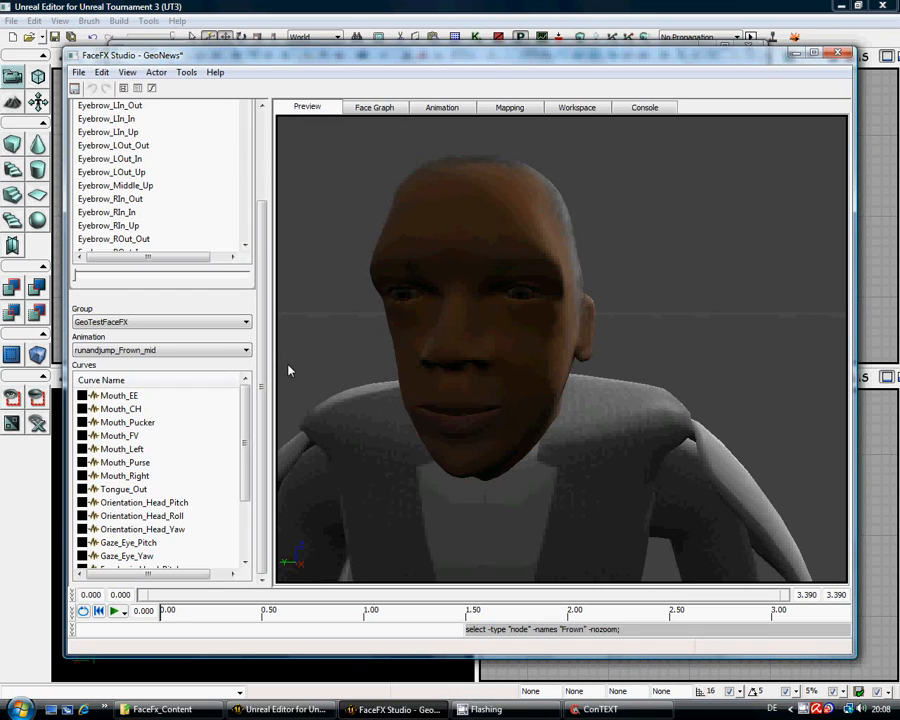
{"action": "left_click", "coordinate": [114, 612]}
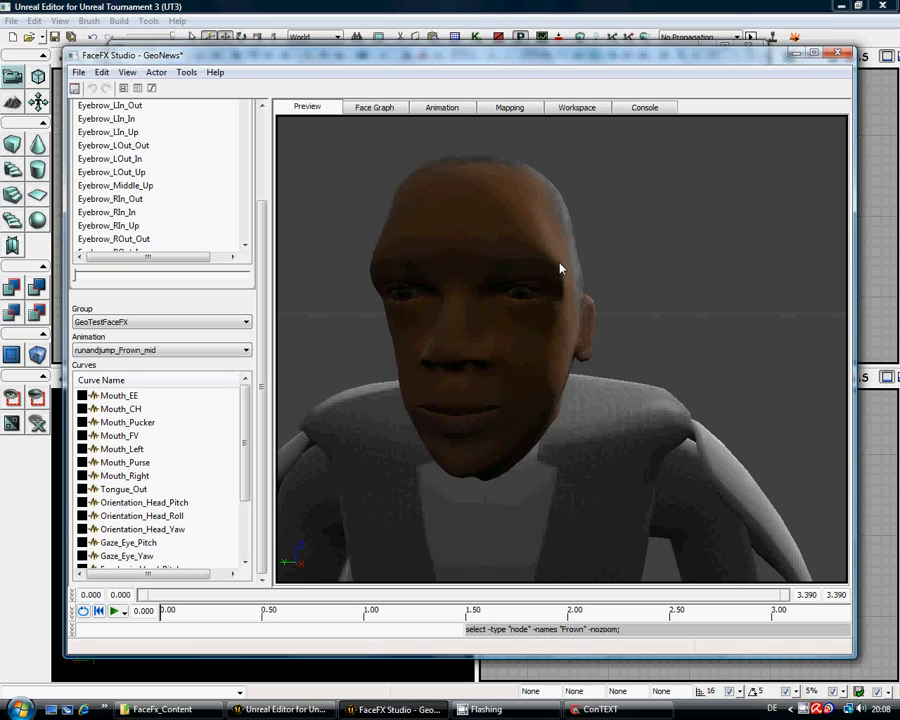
{"action": "left_click", "coordinate": [114, 613]}
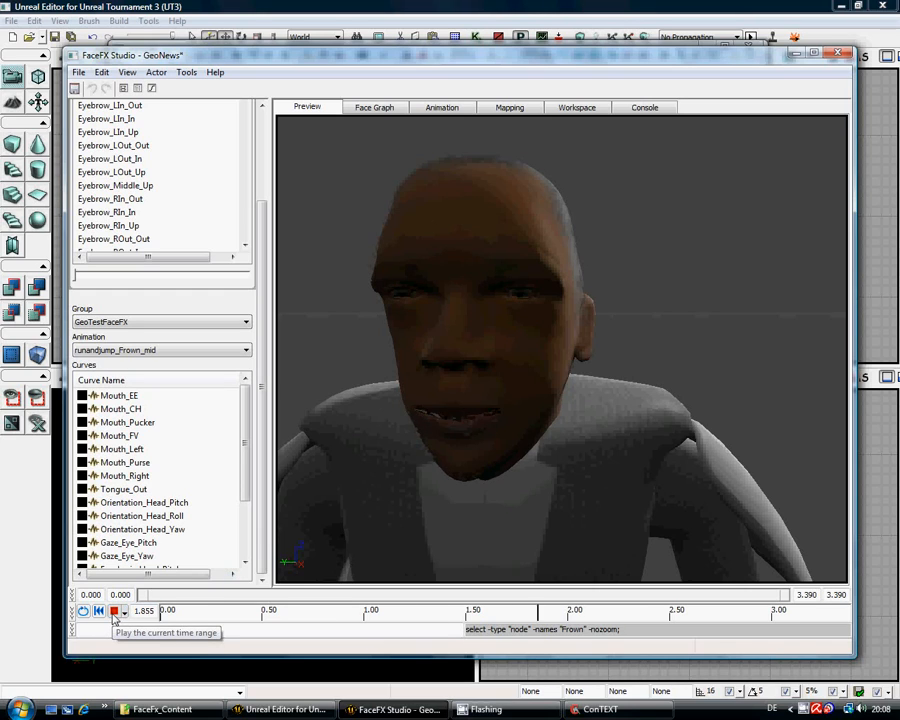
{"action": "left_click", "coordinate": [114, 612]}
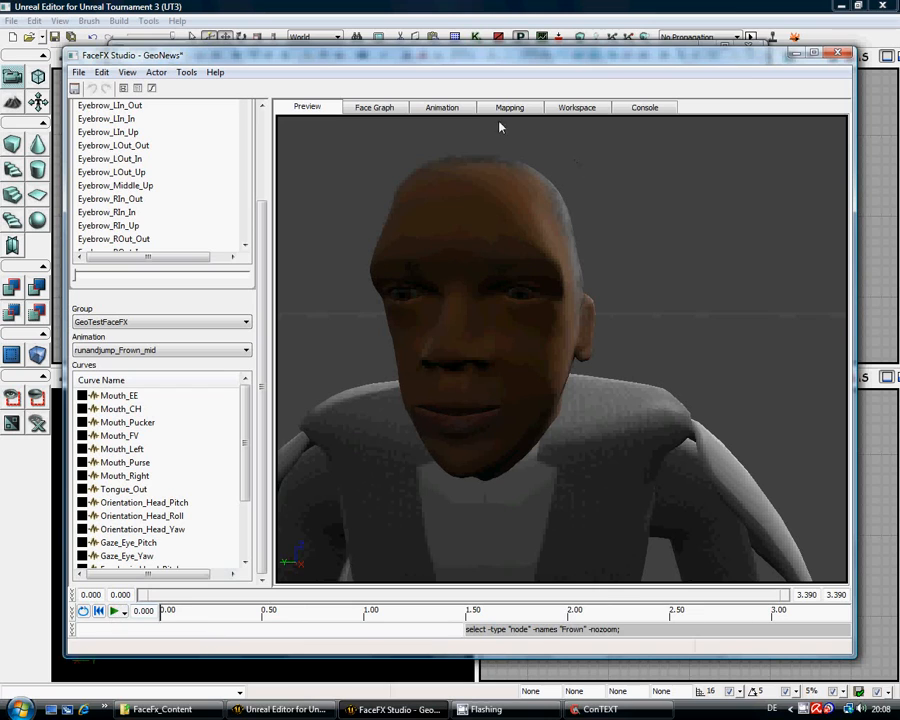
Step: Select the Frown curve of runandjump_Frown_mid and lower its two plateau keys to 0.5
{"action": "left_click", "coordinate": [443, 108]}
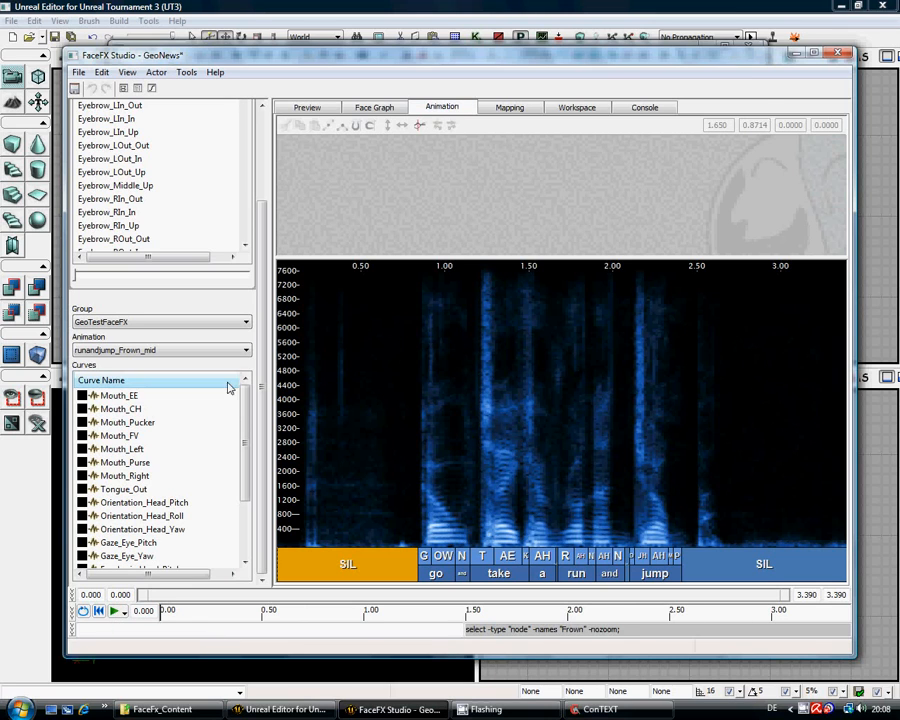
{"action": "scroll", "coordinate": [240, 407], "scroll_direction": "down", "scroll_amount": 2}
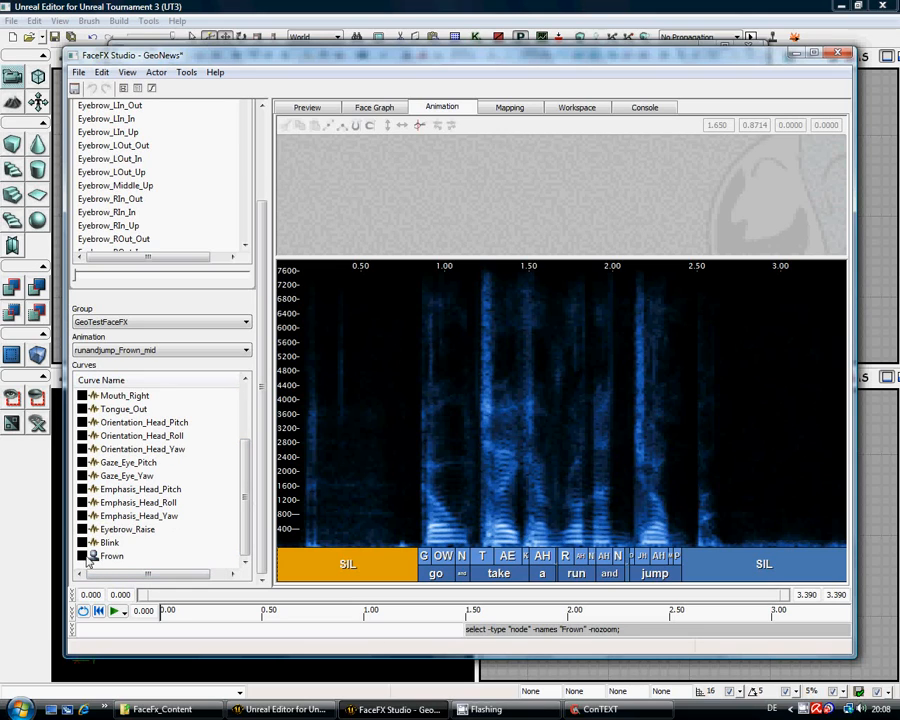
{"action": "left_click", "coordinate": [112, 558]}
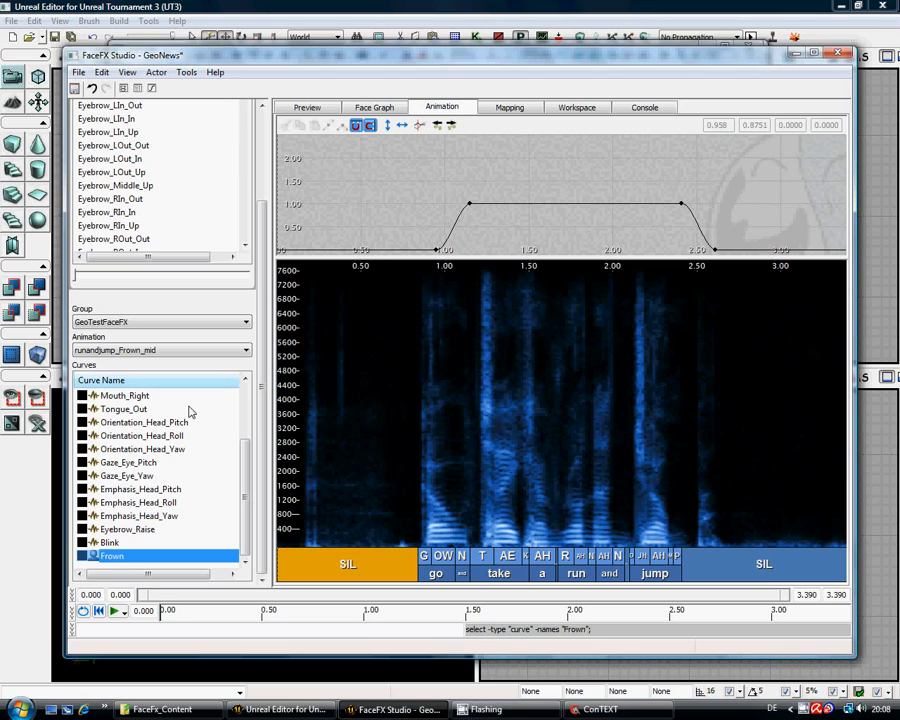
{"action": "left_click_drag", "start_coordinate": [437, 186], "coordinate": [677, 227]}
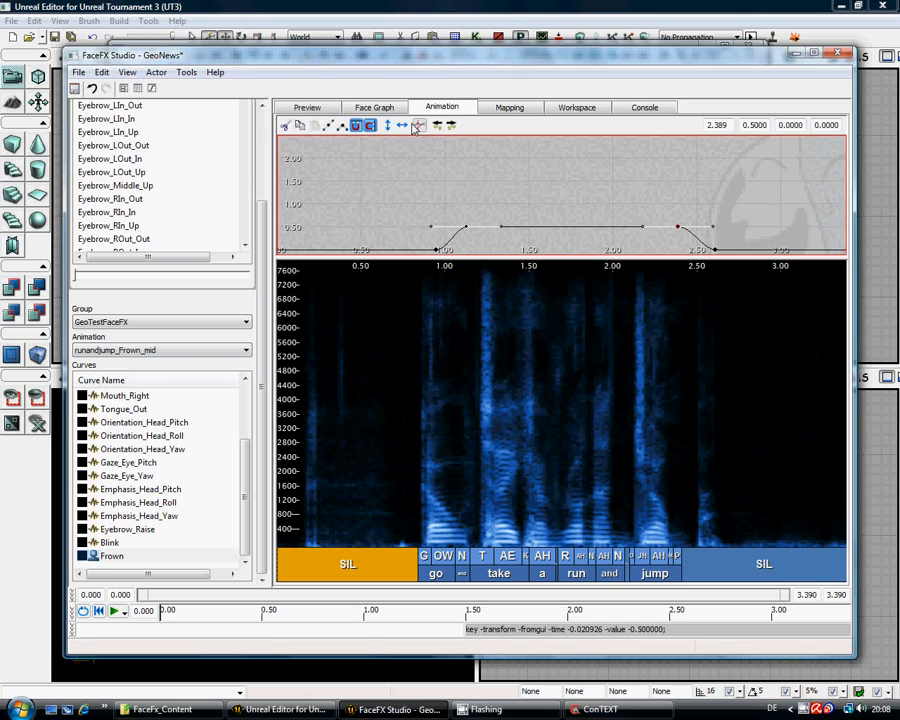
Step: Play the animation with the softened frown on the character preview and return to the curve view
{"action": "left_click", "coordinate": [308, 108]}
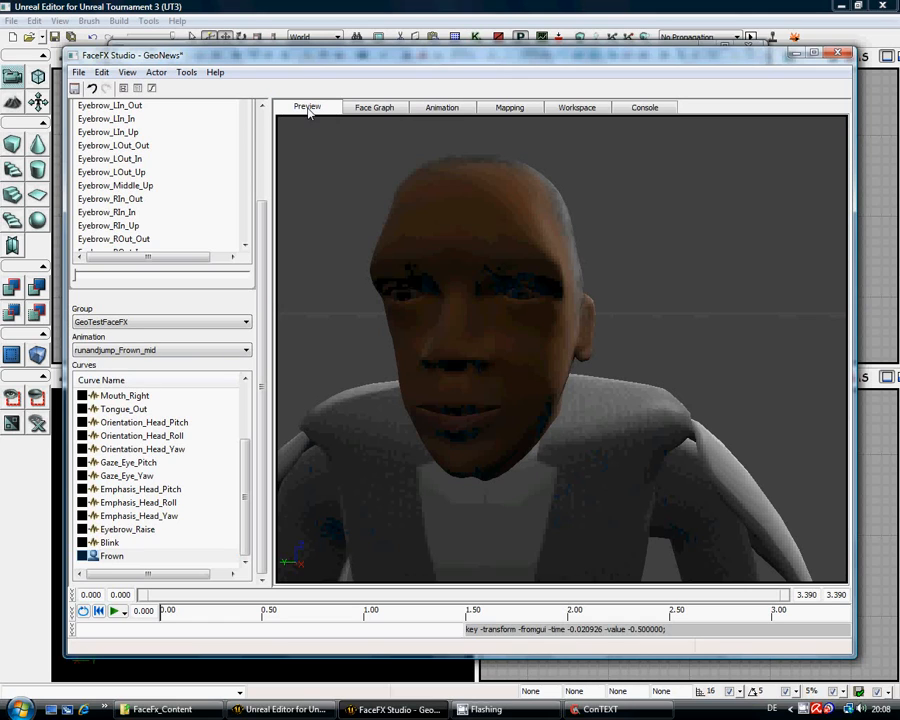
{"action": "left_click", "coordinate": [114, 611]}
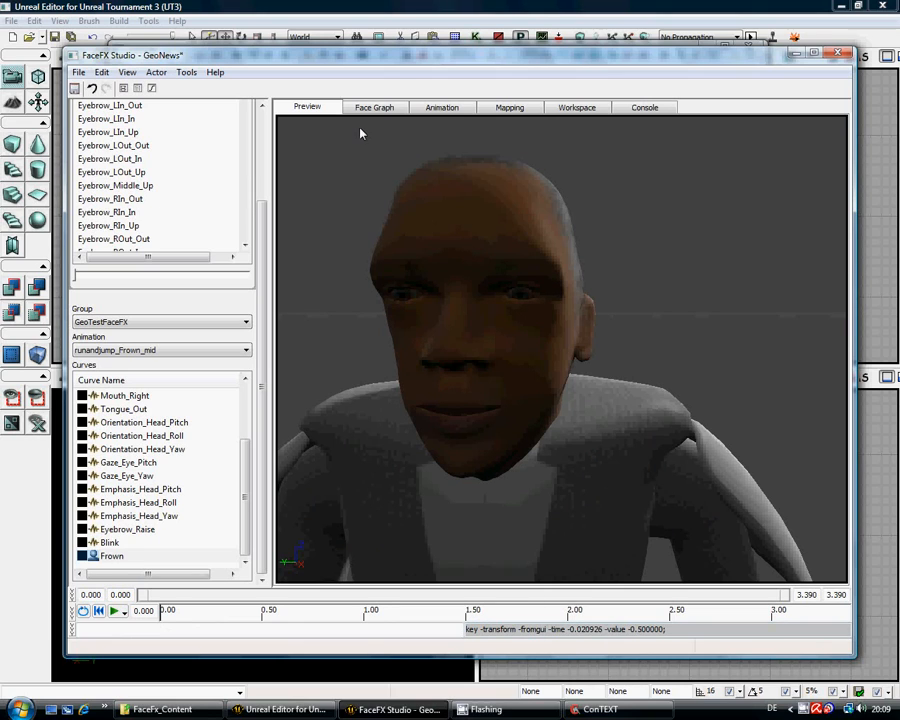
{"action": "left_click", "coordinate": [442, 108]}
Step: Uncover the Generic browser to check the runandjumpCue asset, and move FaceFX Studio back over it
{"action": "left_click_drag", "start_coordinate": [457, 62], "coordinate": [462, 402]}
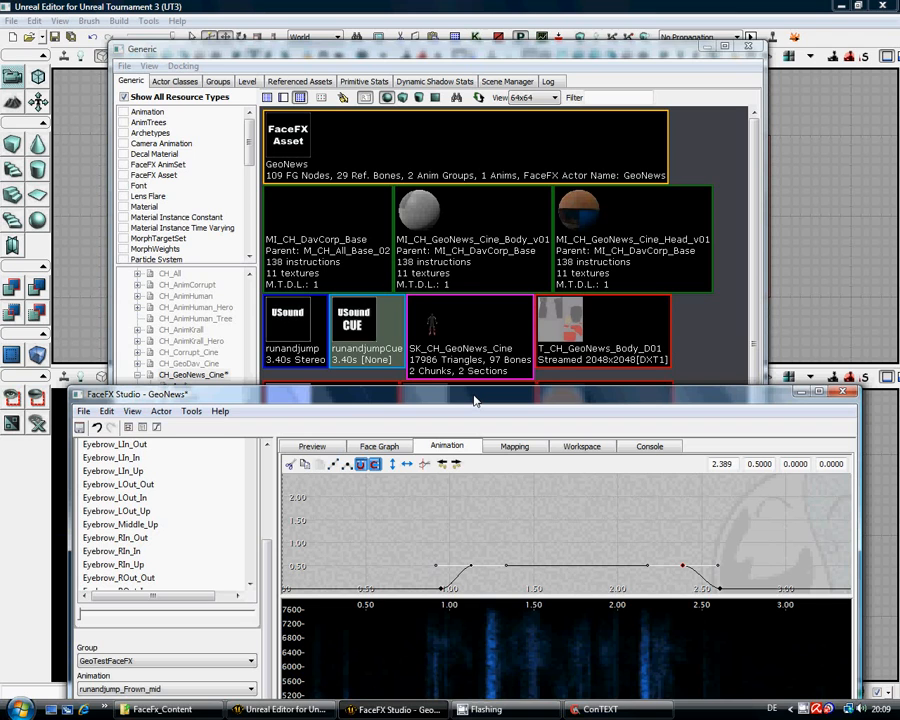
{"action": "left_click_drag", "start_coordinate": [475, 400], "coordinate": [478, 393]}
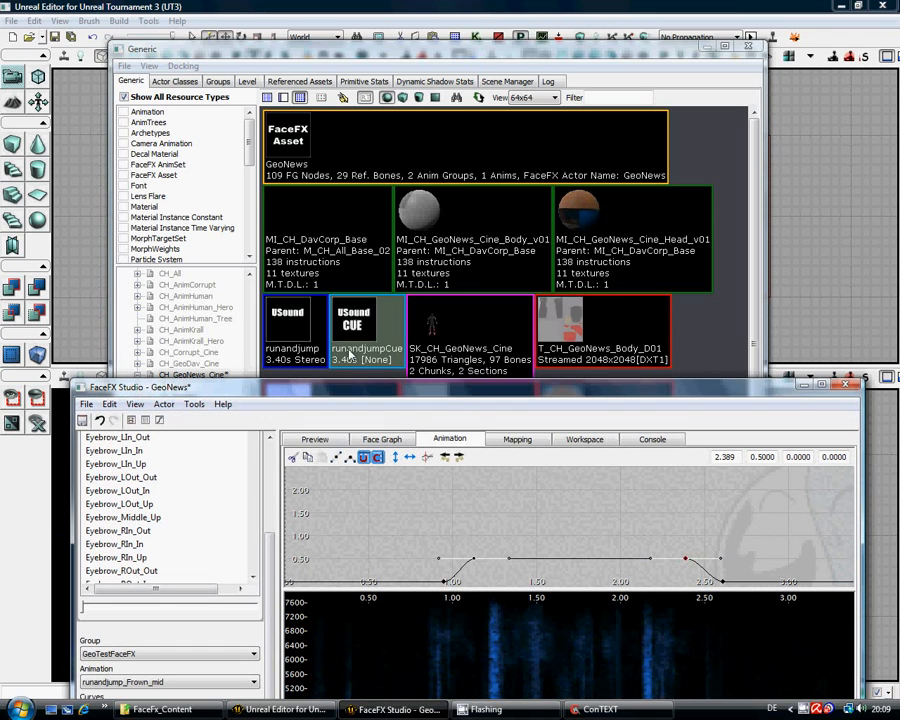
{"action": "left_click_drag", "start_coordinate": [559, 391], "coordinate": [550, 94]}
Step: Start another auto-generated speech animation in the GeoTestFaceFX group, accepting the preset SoundCue and wave up to the analysis text
{"action": "left_click", "coordinate": [153, 104]}
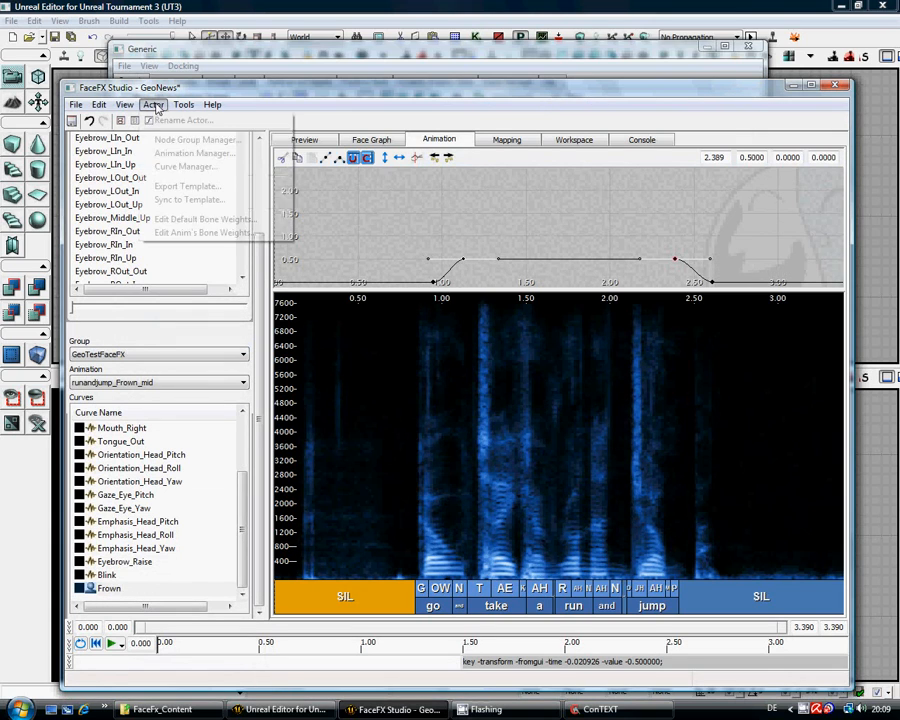
{"action": "left_click", "coordinate": [207, 156]}
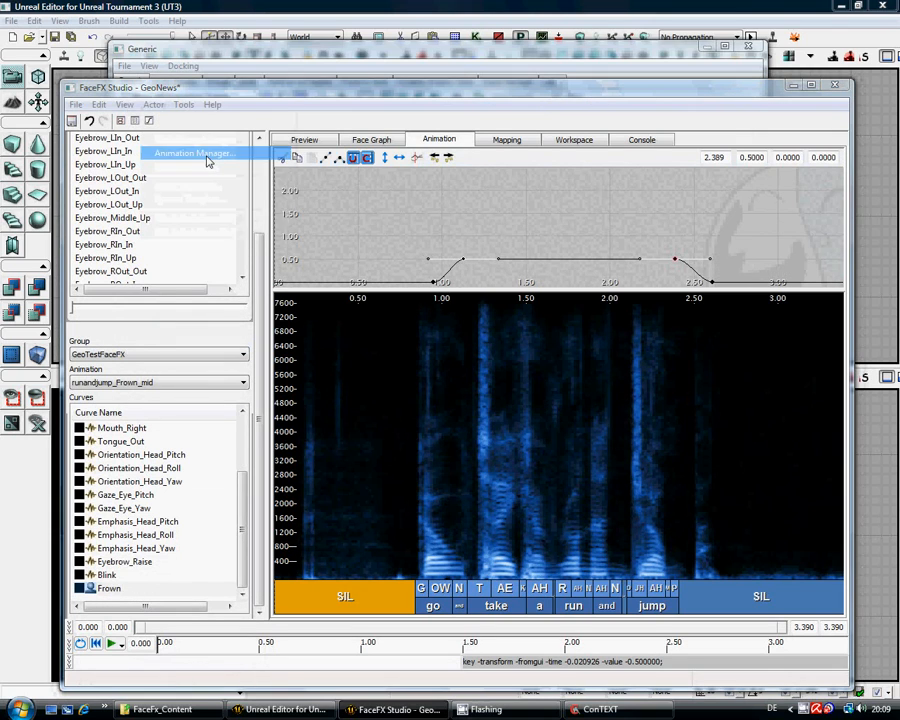
{"action": "left_click", "coordinate": [406, 237]}
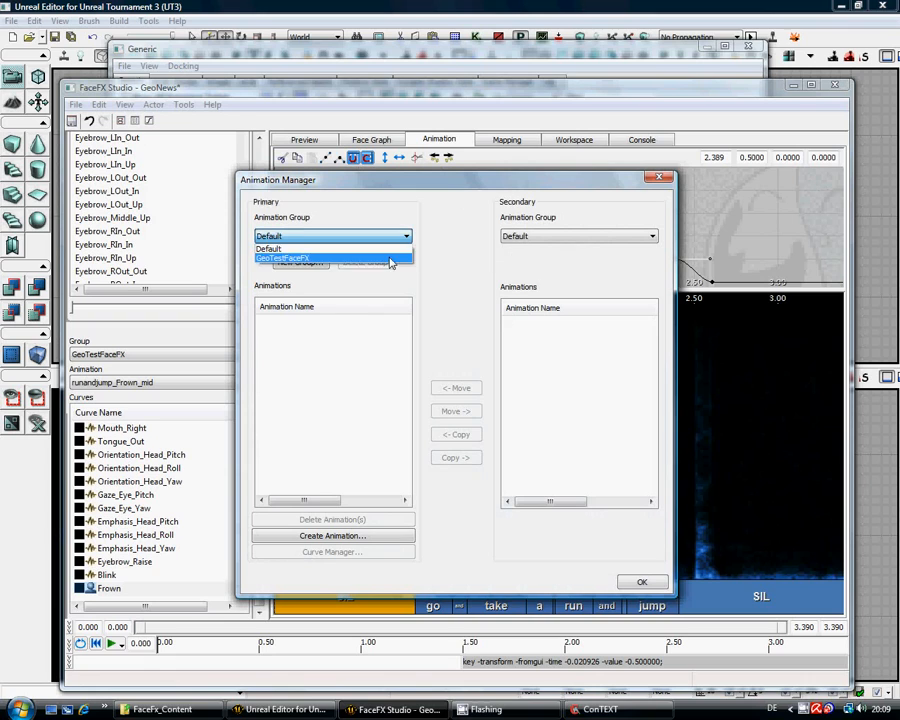
{"action": "left_click", "coordinate": [391, 259]}
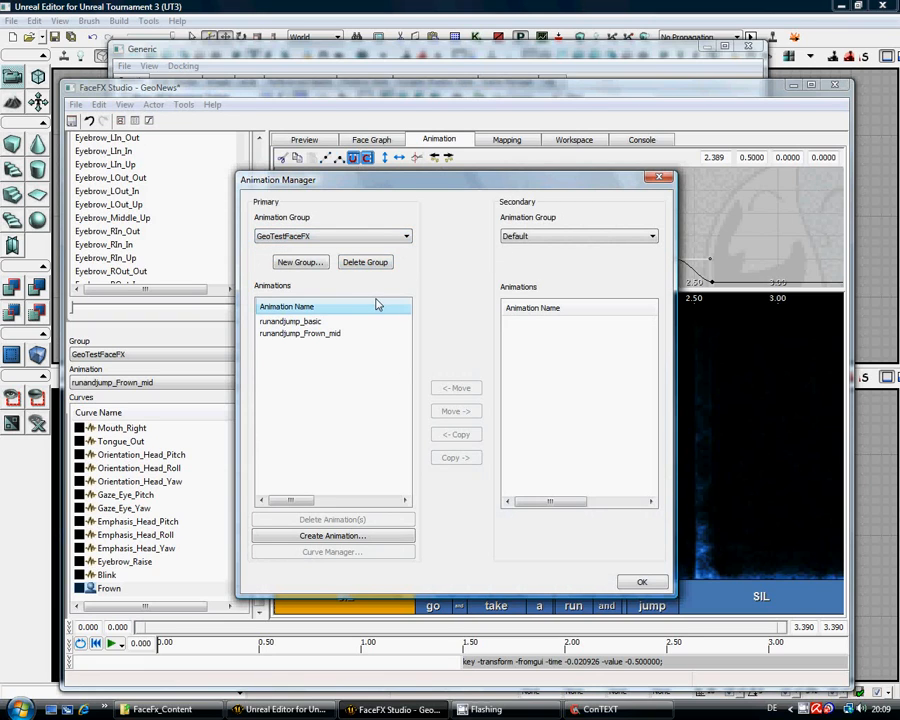
{"action": "left_click", "coordinate": [350, 536]}
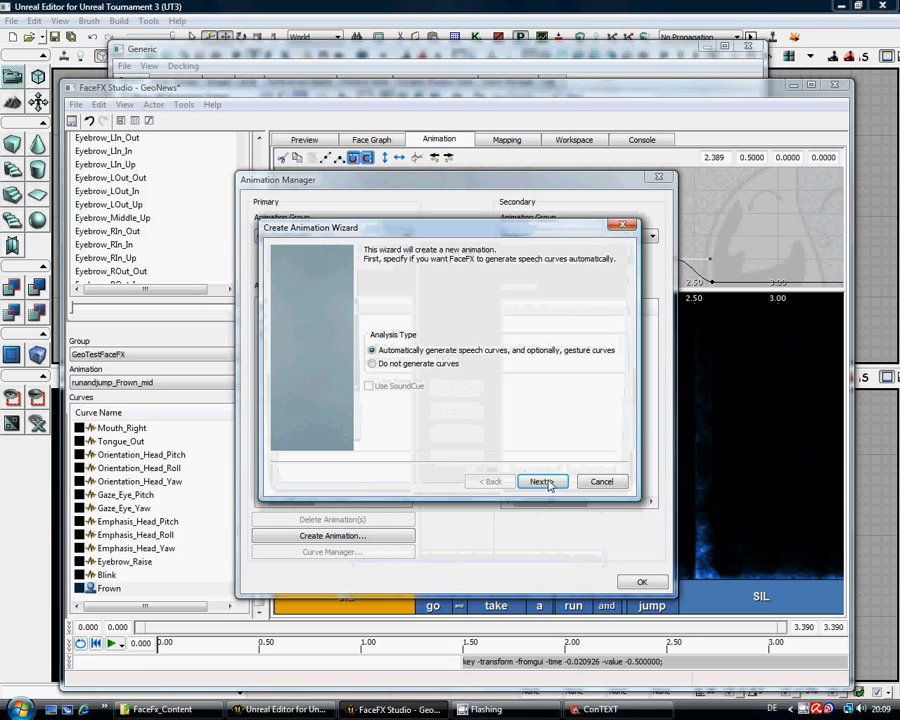
{"action": "left_click", "coordinate": [542, 482]}
{"action": "left_click", "coordinate": [542, 482]}
{"action": "left_click", "coordinate": [542, 482]}
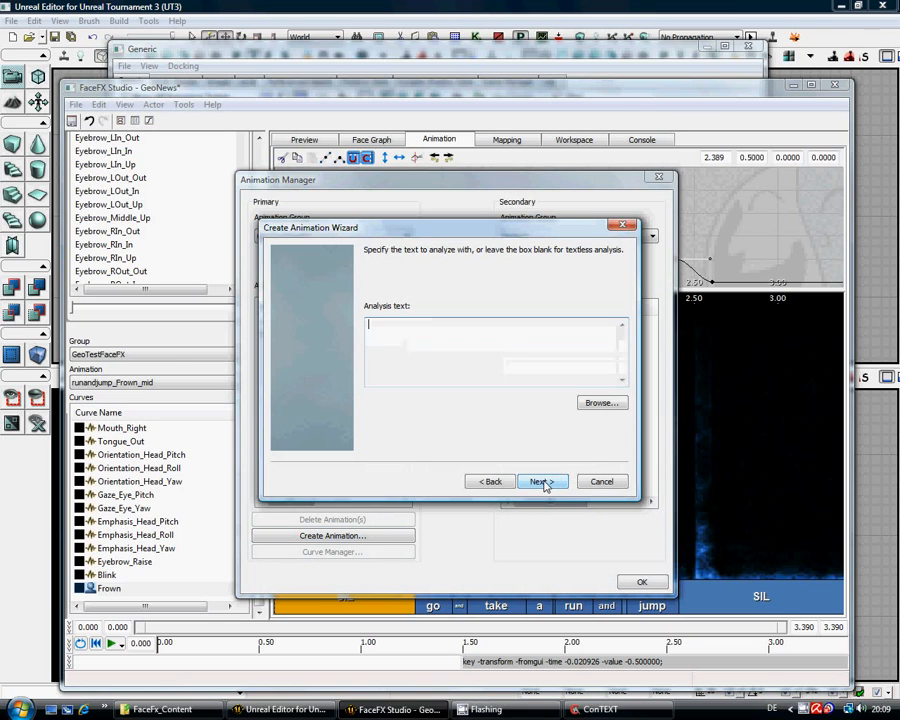
Step: Load run_a_jump_frown_End.txt as analysis text and edit it to "go and take a run and jump [Frown] [/Frown]"
{"action": "left_click", "coordinate": [603, 403]}
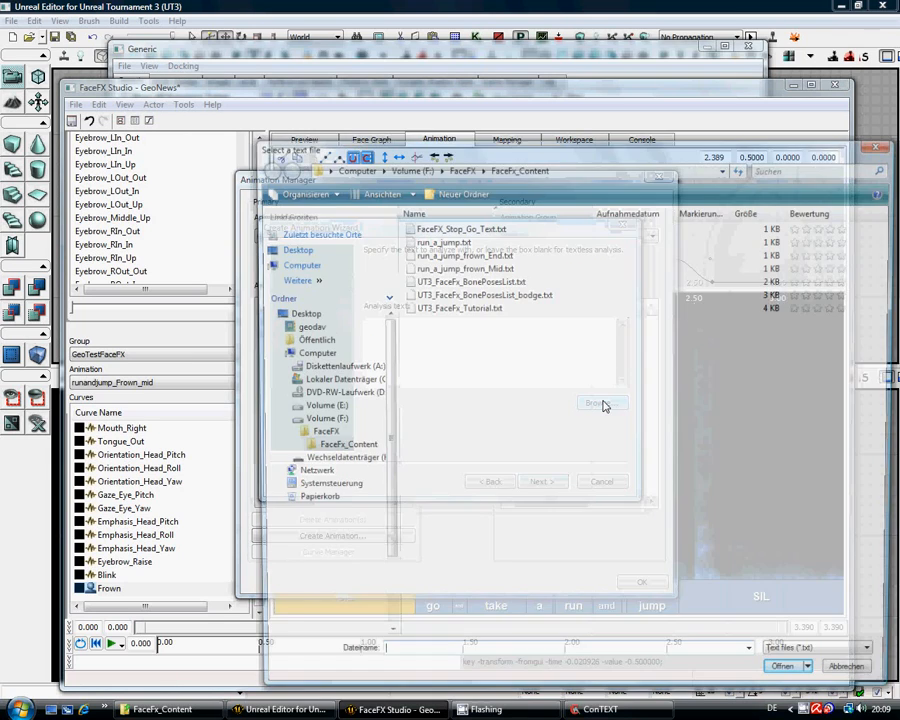
{"action": "double_click", "coordinate": [488, 260]}
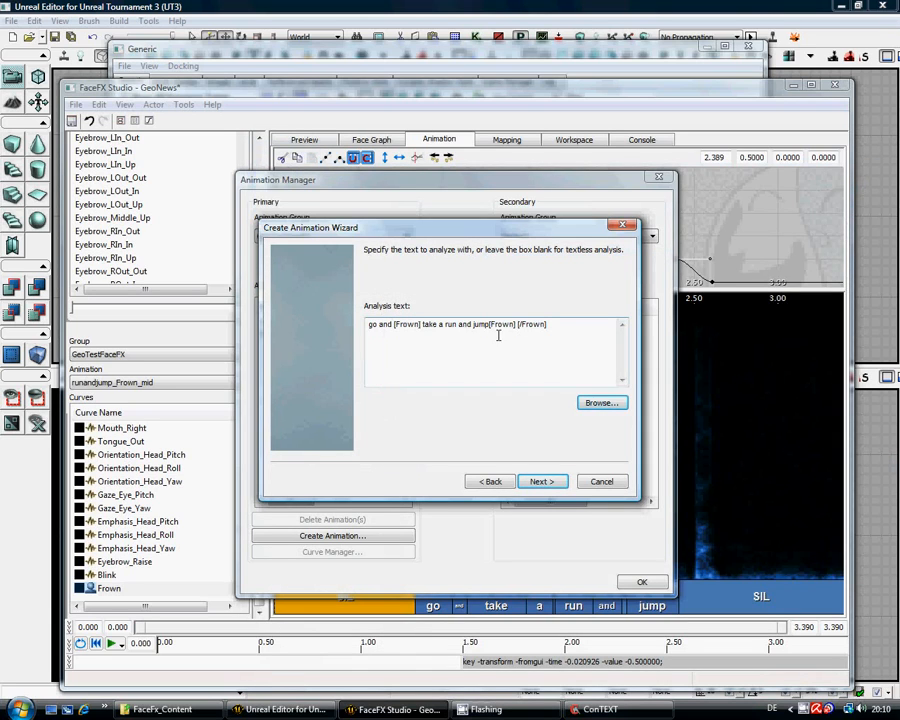
{"action": "left_click_drag", "start_coordinate": [422, 324], "coordinate": [394, 324]}
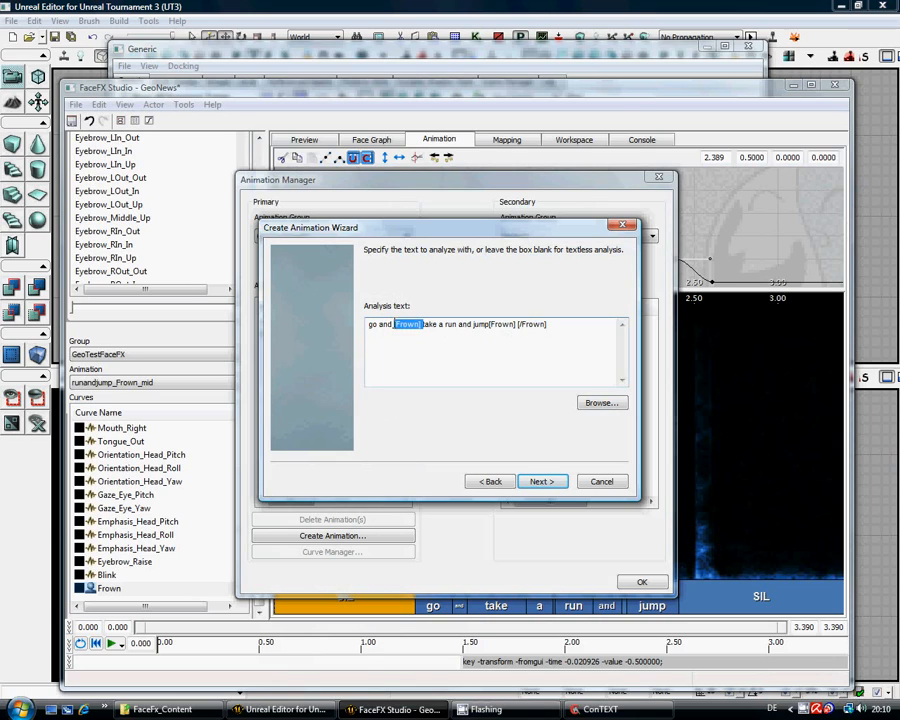
{"action": "key", "text": "Delete"}
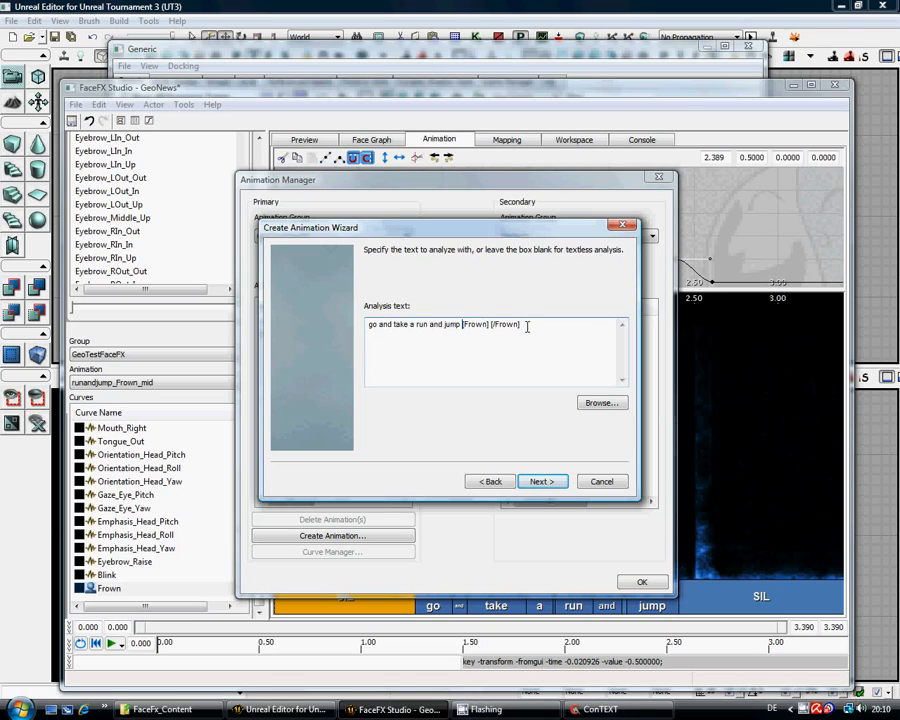
Step: Finish the animation with USEnglish, generated speech gestures and the name runandjump, and close the Animation Manager
{"action": "left_click", "coordinate": [548, 483]}
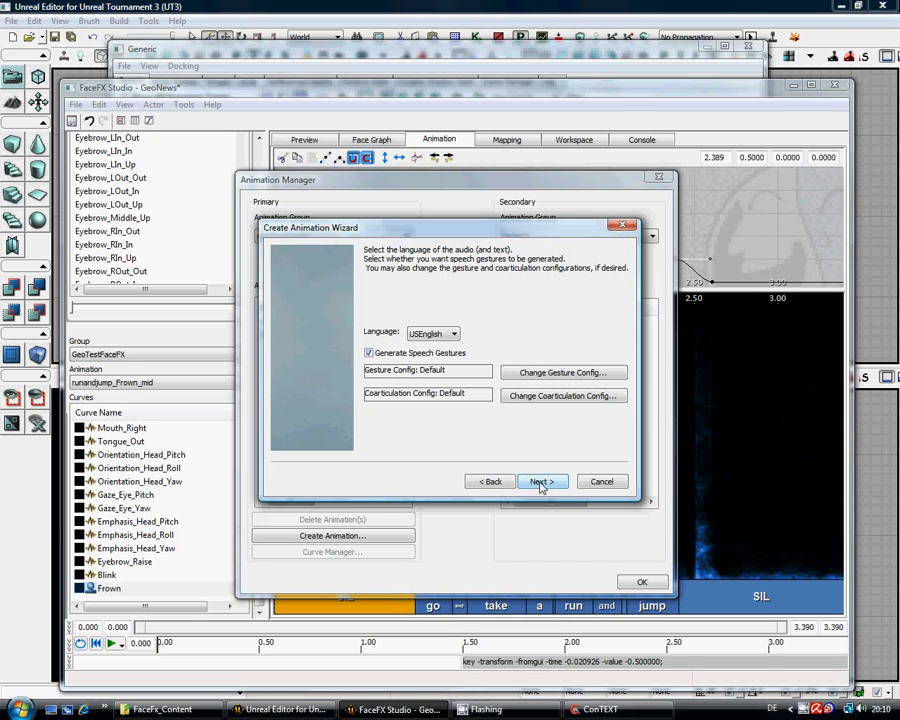
{"action": "left_click", "coordinate": [541, 482]}
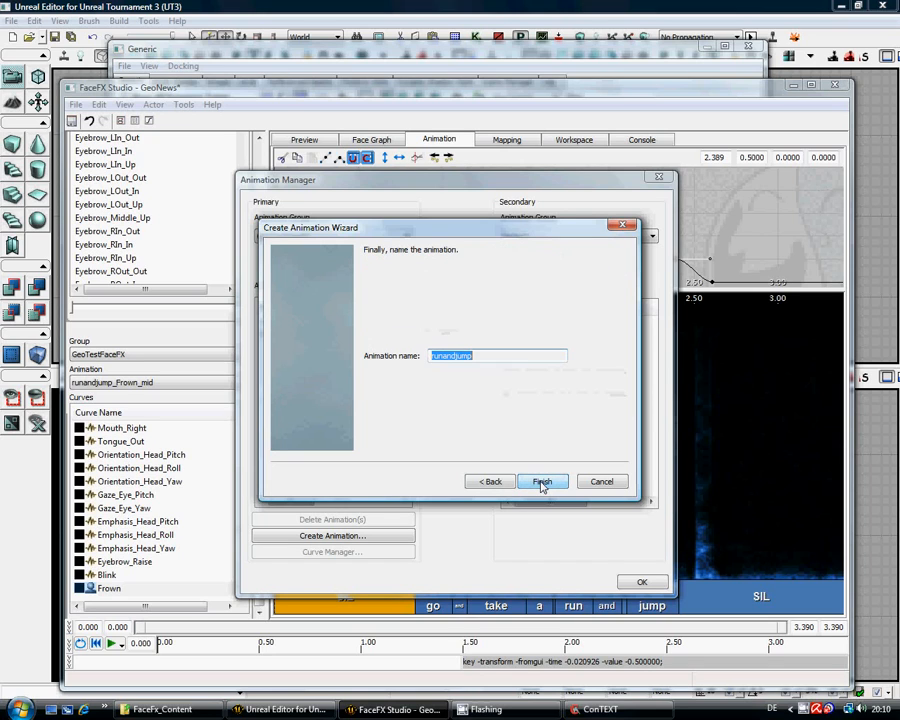
{"action": "left_click", "coordinate": [541, 483]}
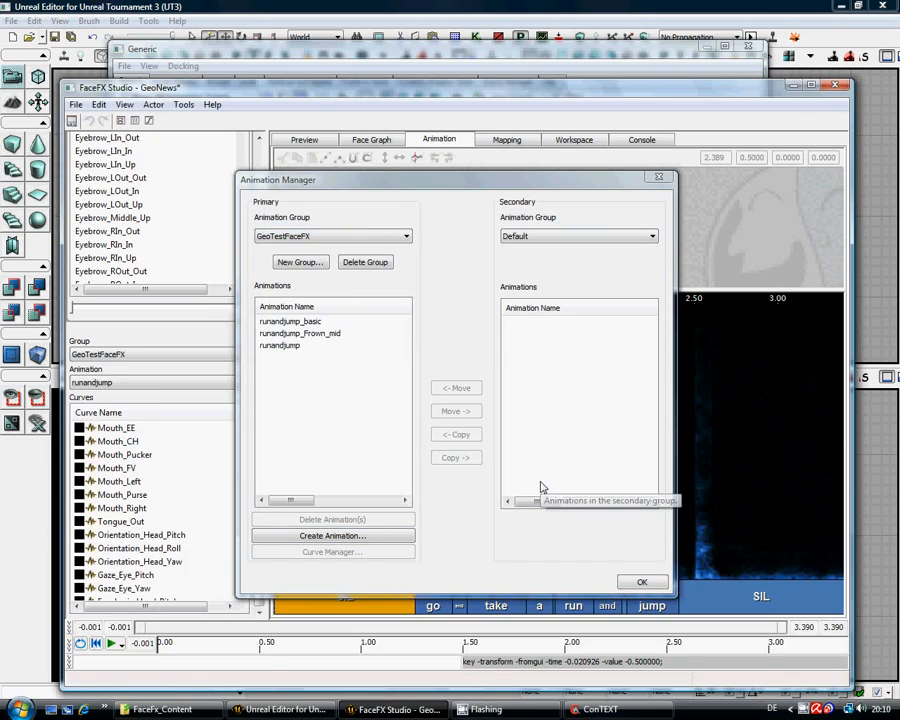
{"action": "left_click", "coordinate": [282, 346]}
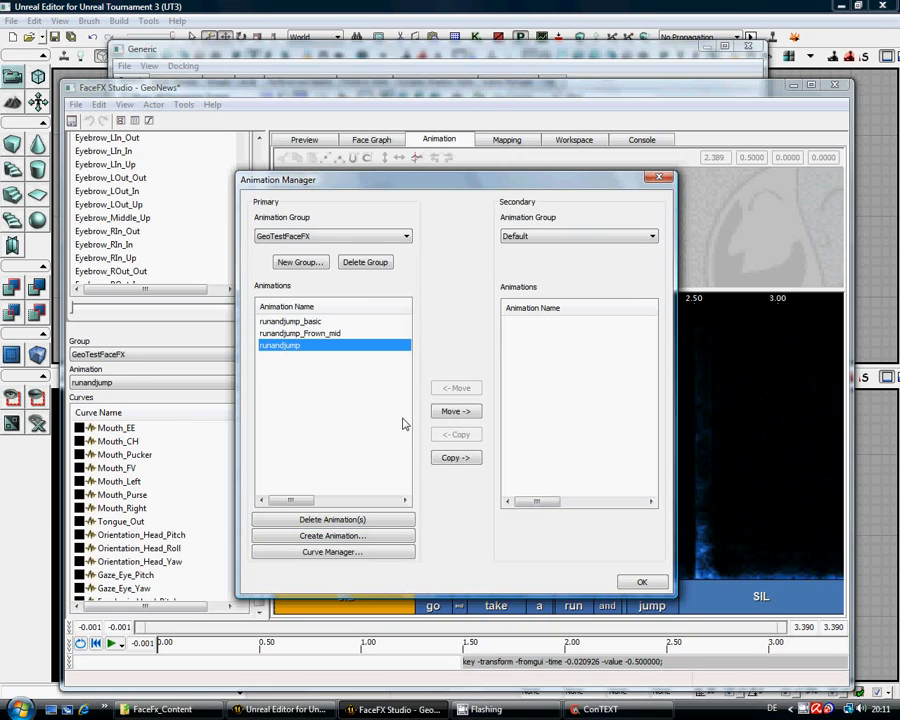
{"action": "left_click", "coordinate": [641, 583]}
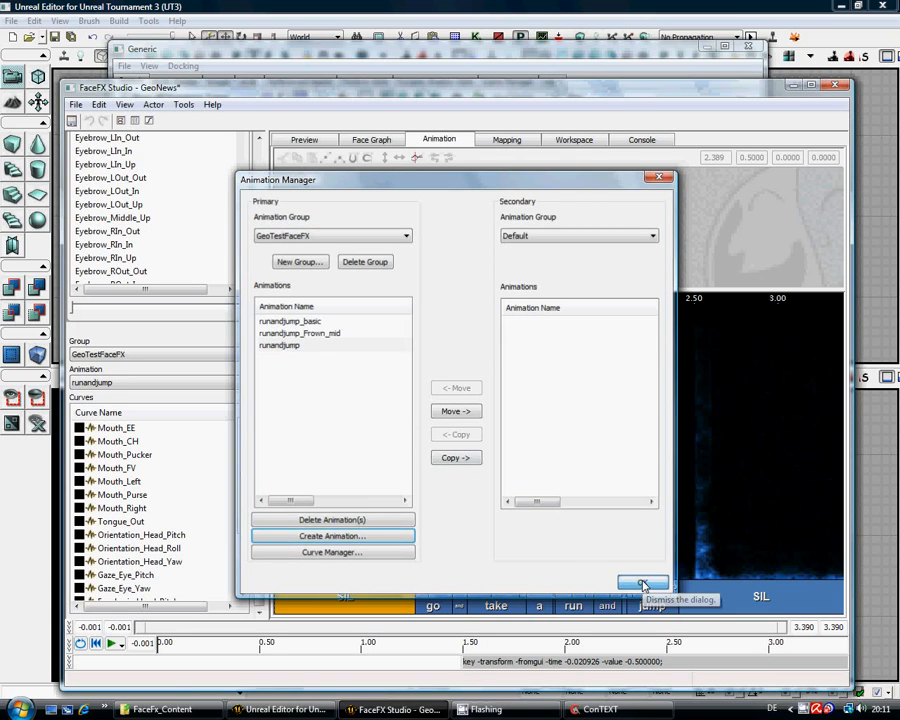
Step: Play the runandjump animation on the character preview, with the camera adjusted to view the face
{"action": "left_click", "coordinate": [305, 141]}
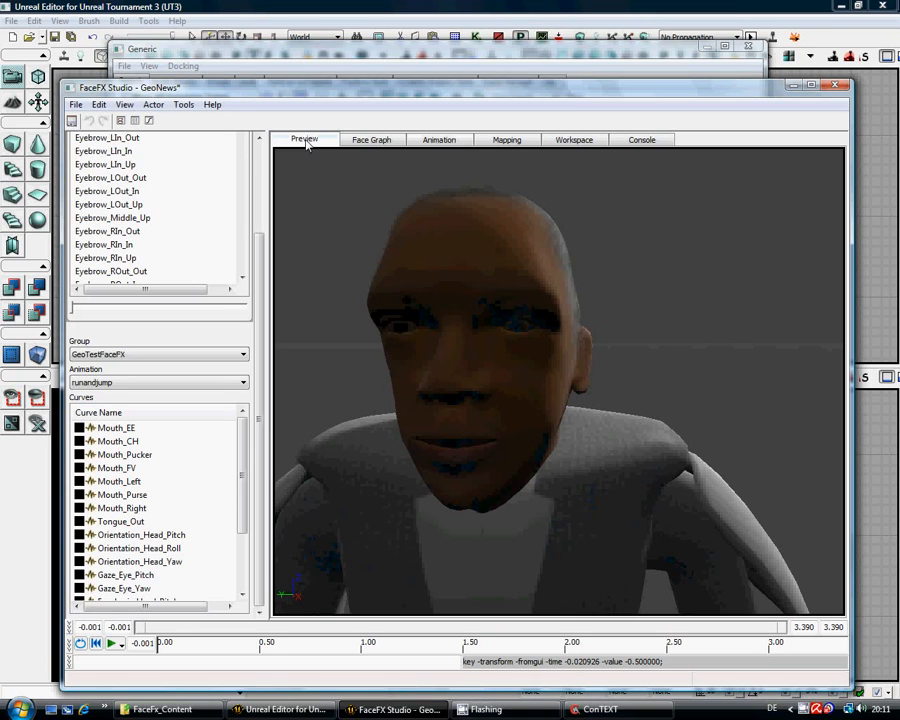
{"action": "left_click_drag", "start_coordinate": [489, 346], "coordinate": [518, 348]}
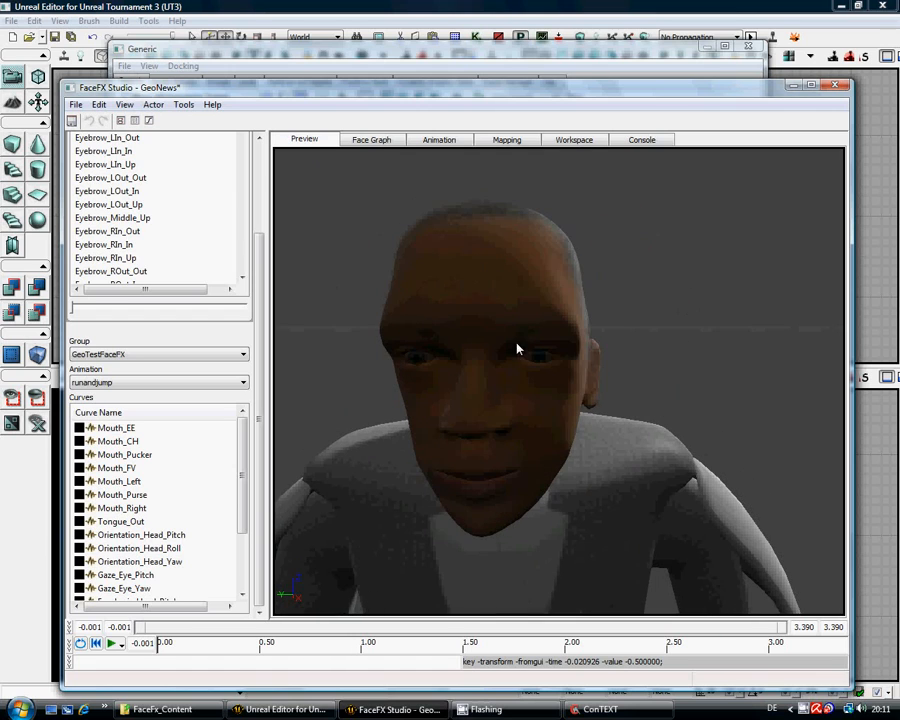
{"action": "left_click", "coordinate": [114, 644]}
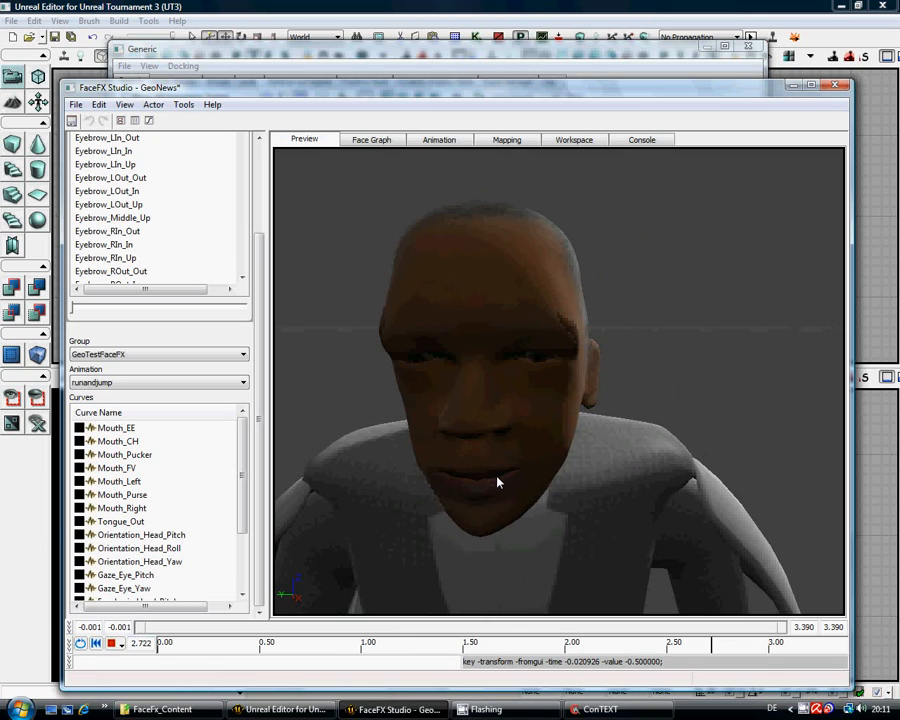
Step: Display the Frown curve of runandjump, check the Frown node in the face graph, and return to the curve
{"action": "left_click", "coordinate": [439, 141]}
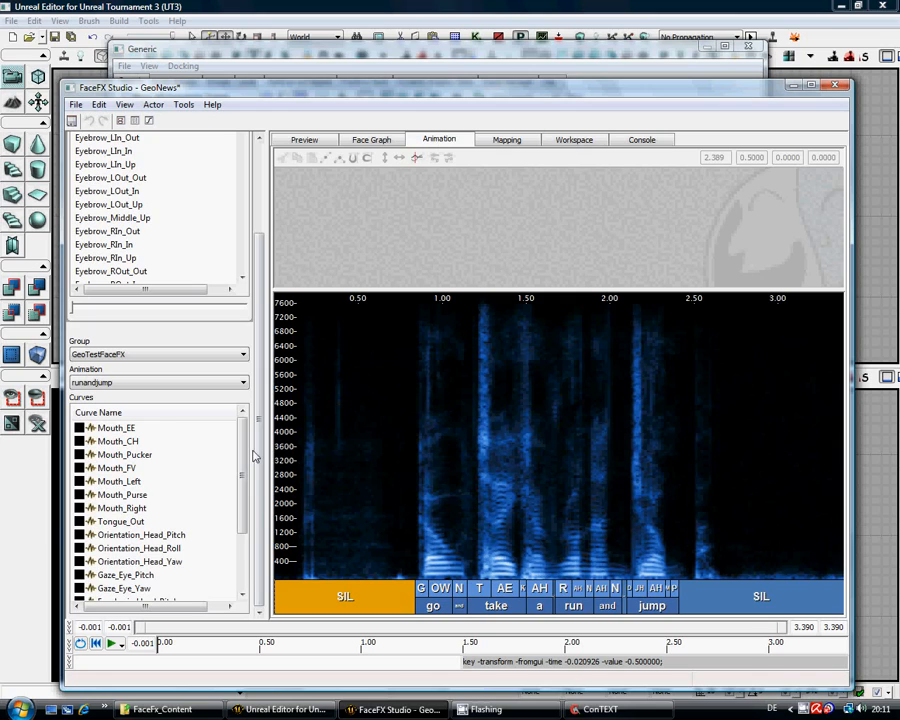
{"action": "left_click_drag", "start_coordinate": [244, 470], "coordinate": [250, 525]}
{"action": "left_click", "coordinate": [108, 588]}
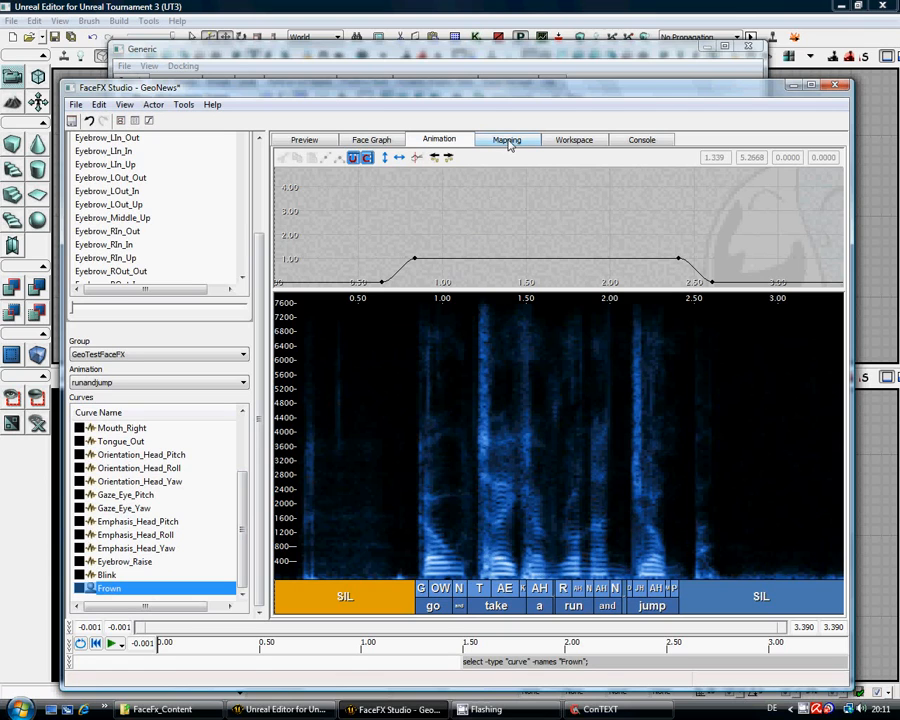
{"action": "left_click", "coordinate": [374, 141]}
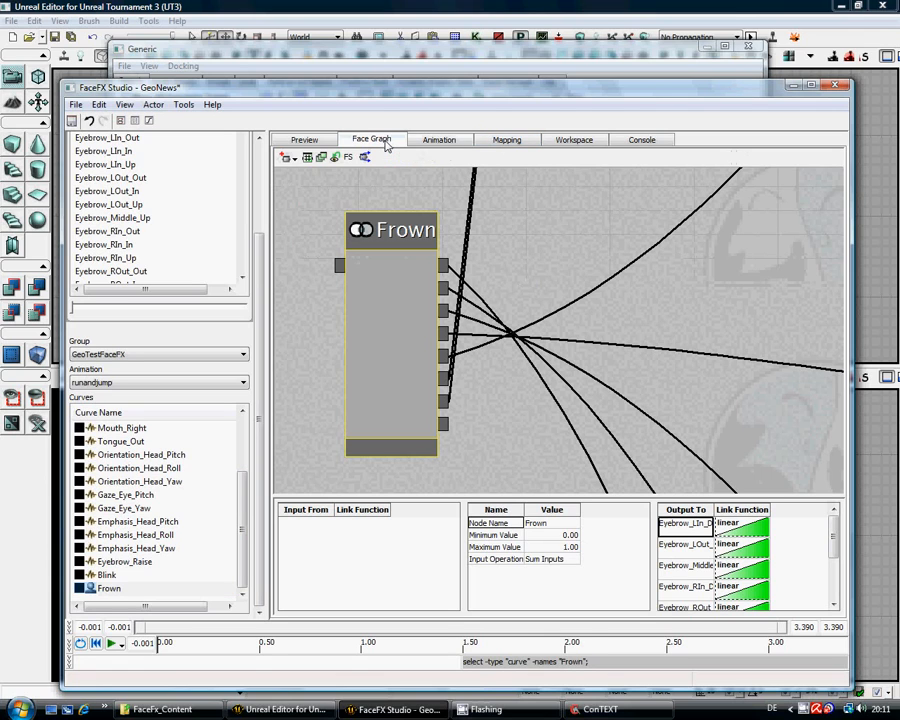
{"action": "left_click", "coordinate": [438, 140]}
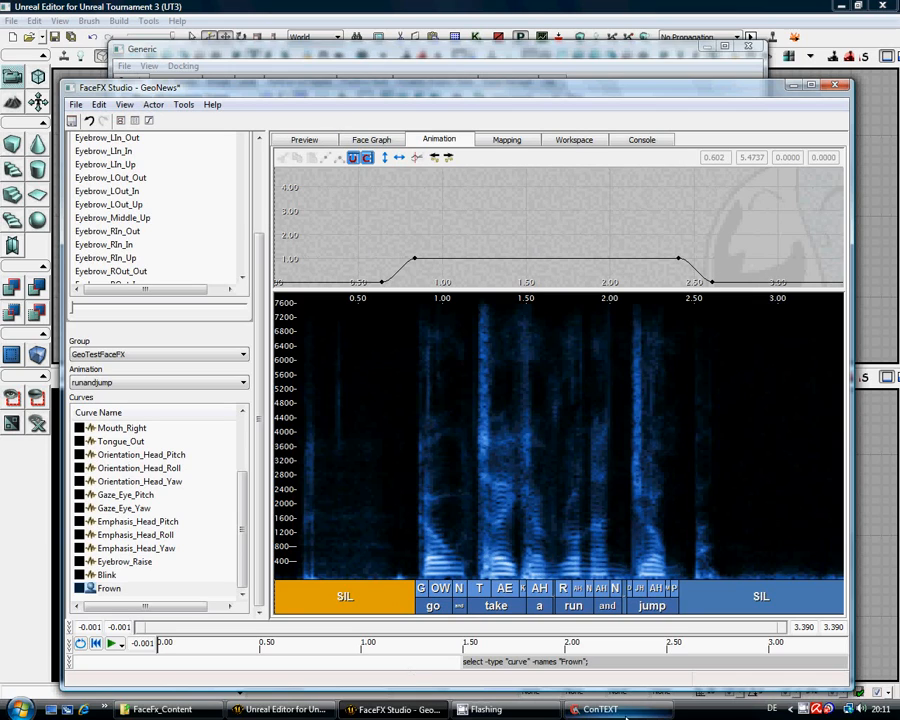
Step: Switch to ConTEXT and remove the first [Frown] tag from run_a_jump_frown_End.txt, adding a space between jump and the remaining tag
{"action": "mouse_move", "coordinate": [626, 712]}
{"action": "left_click", "coordinate": [600, 711]}
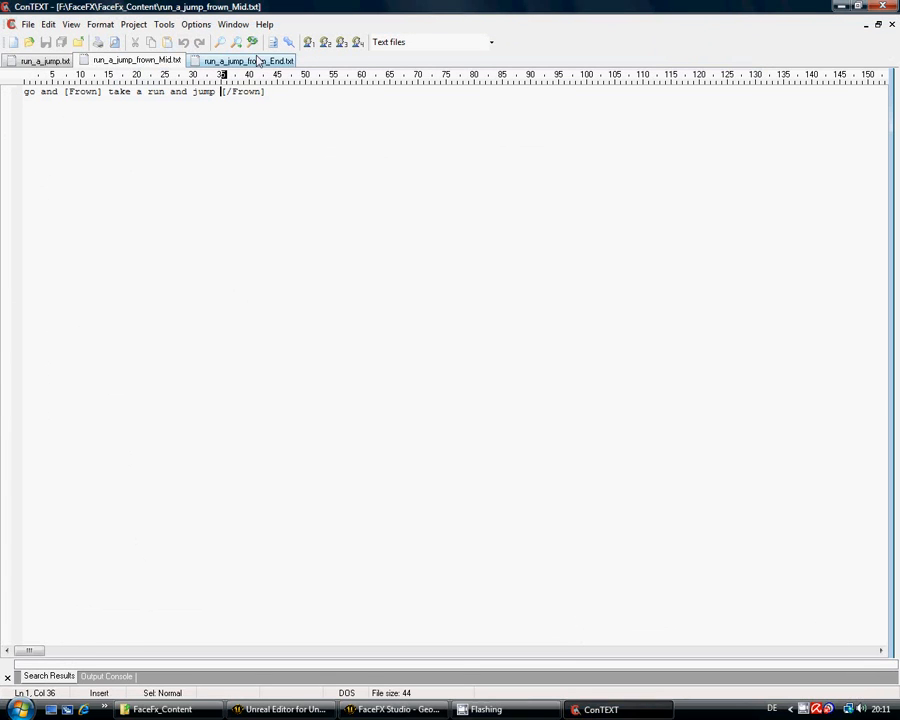
{"action": "left_click", "coordinate": [222, 61]}
{"action": "left_click_drag", "start_coordinate": [104, 92], "coordinate": [65, 93]}
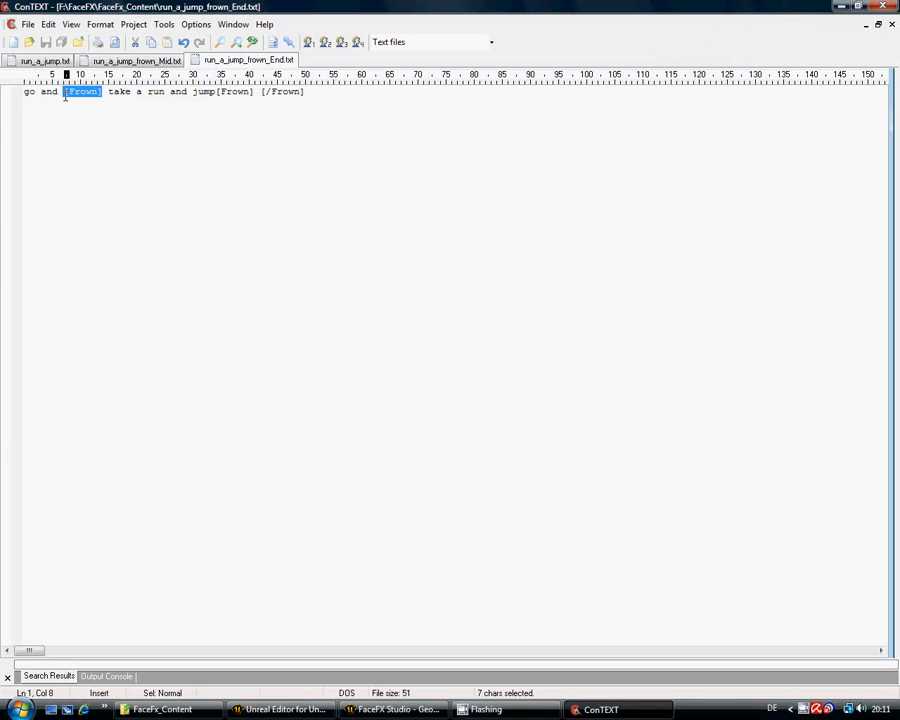
{"action": "key", "text": "Delete"}
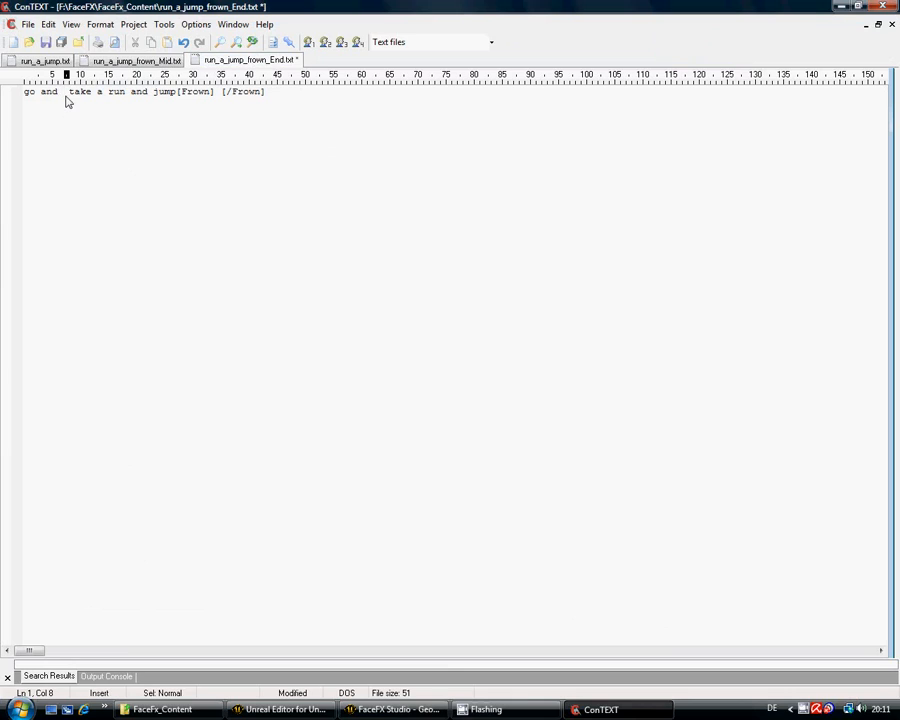
{"action": "key", "text": "Delete"}
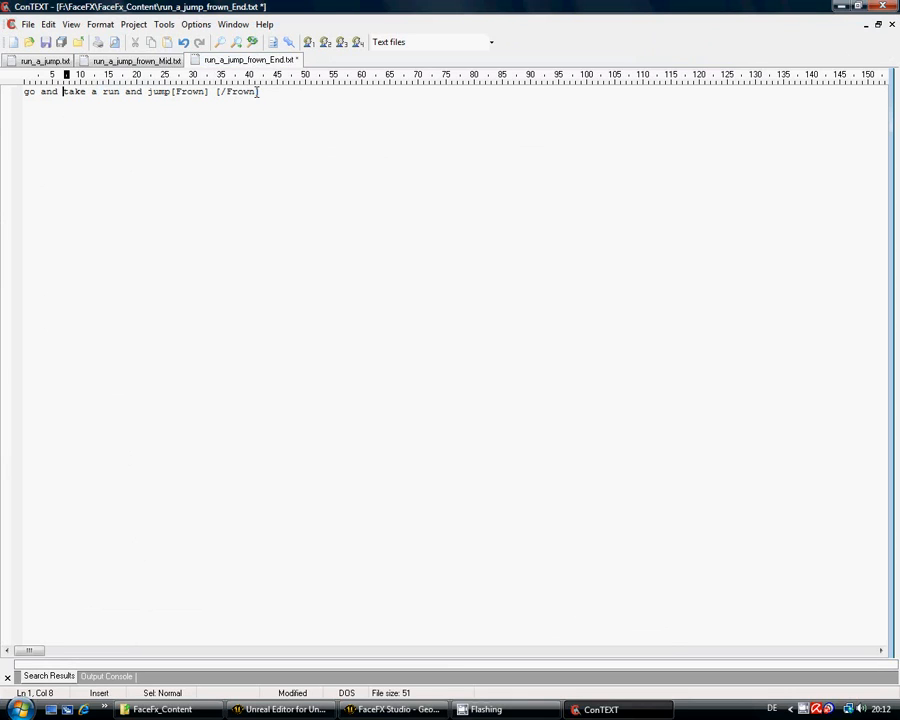
{"action": "left_click", "coordinate": [172, 91]}
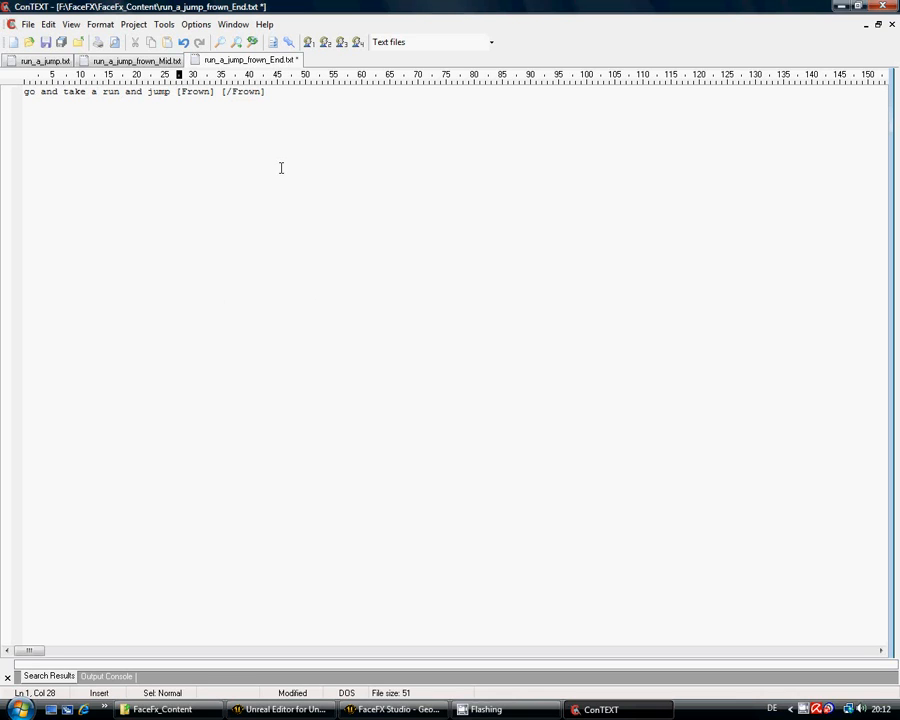
Step: Switch to FaceFX Studio and shift the first two Frown curve keys together so the frown starts at 2.168 s
{"action": "left_click", "coordinate": [381, 714]}
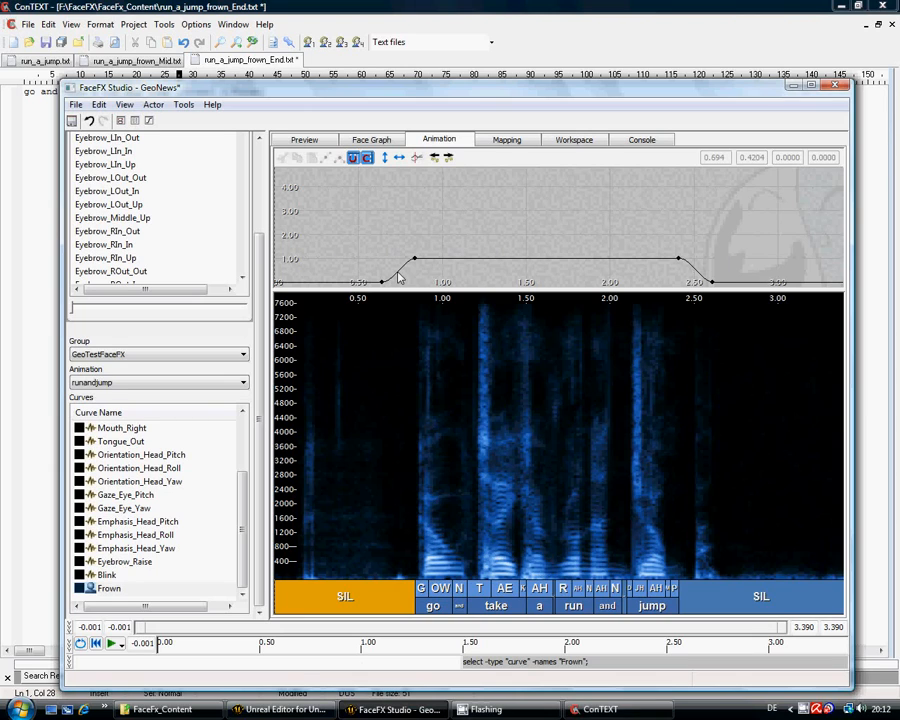
{"action": "left_click_drag", "start_coordinate": [365, 232], "coordinate": [459, 287]}
{"action": "left_click_drag", "start_coordinate": [383, 284], "coordinate": [639, 284]}
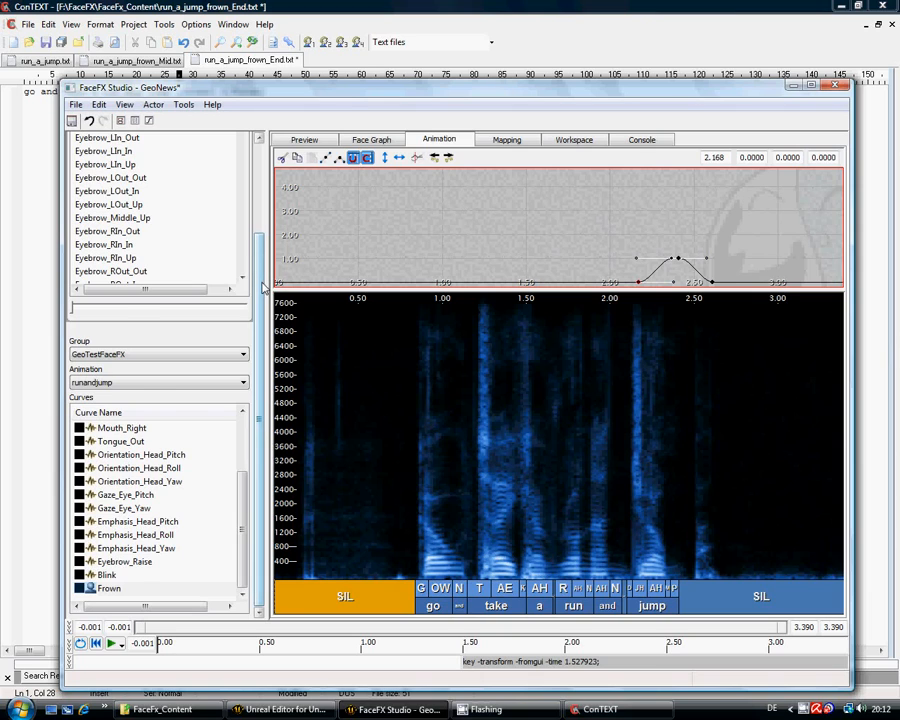
Step: Check the face graph node names, and duplicate the [Frown] [/Frown] tag pair at the end of run_a_jump_frown_End.txt in ConTEXT
{"action": "scroll", "coordinate": [263, 287], "scroll_direction": "up", "scroll_amount": 3}
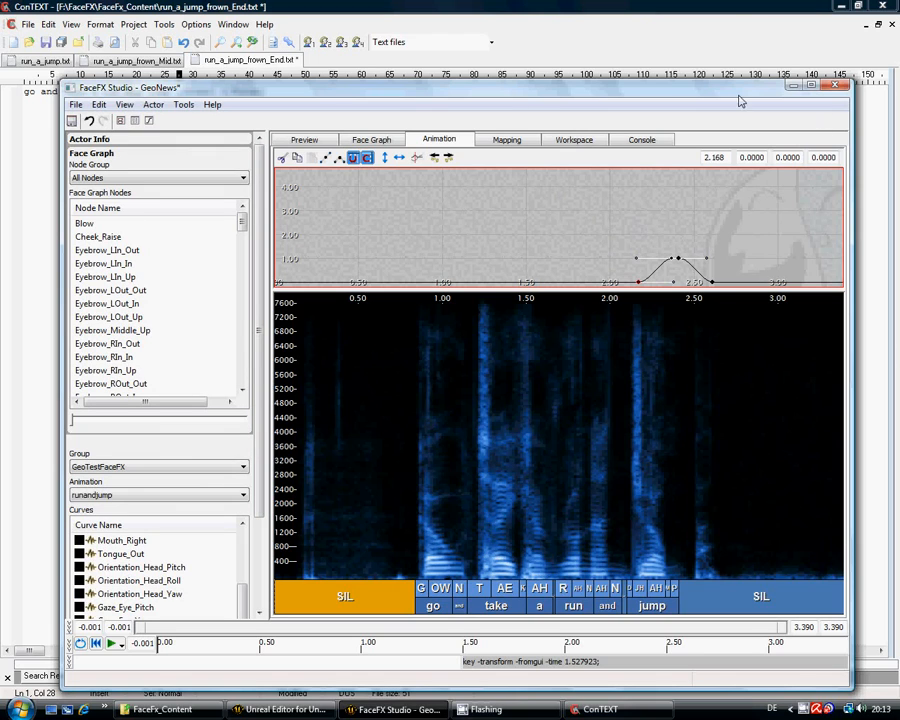
{"action": "mouse_move", "coordinate": [462, 714]}
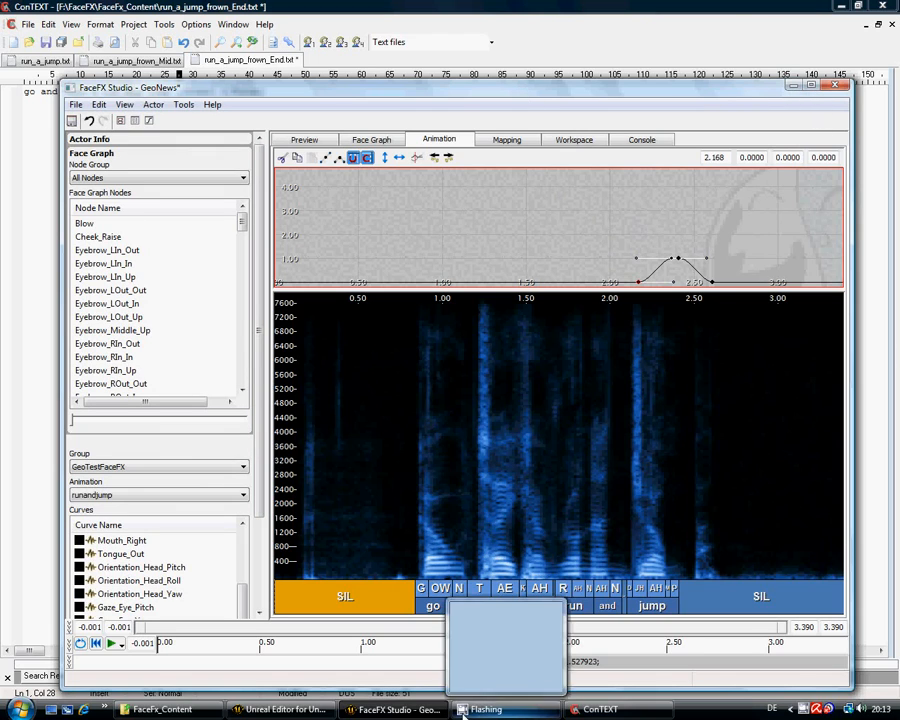
{"action": "left_click", "coordinate": [600, 709]}
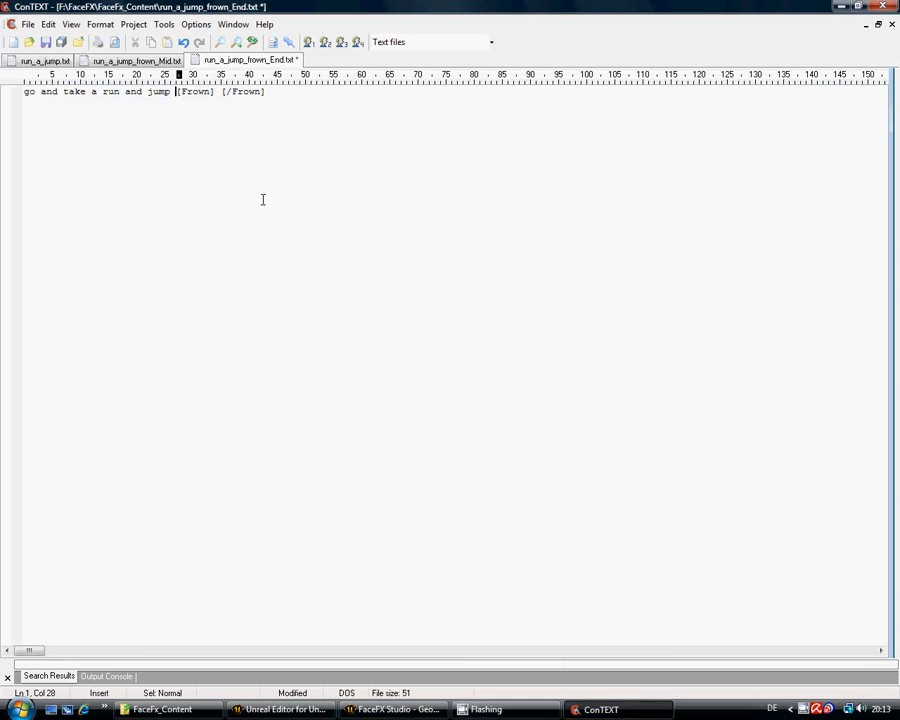
{"action": "left_click", "coordinate": [276, 95]}
{"action": "left_click_drag", "start_coordinate": [179, 92], "coordinate": [272, 93]}
{"action": "right_click", "coordinate": [270, 95]}
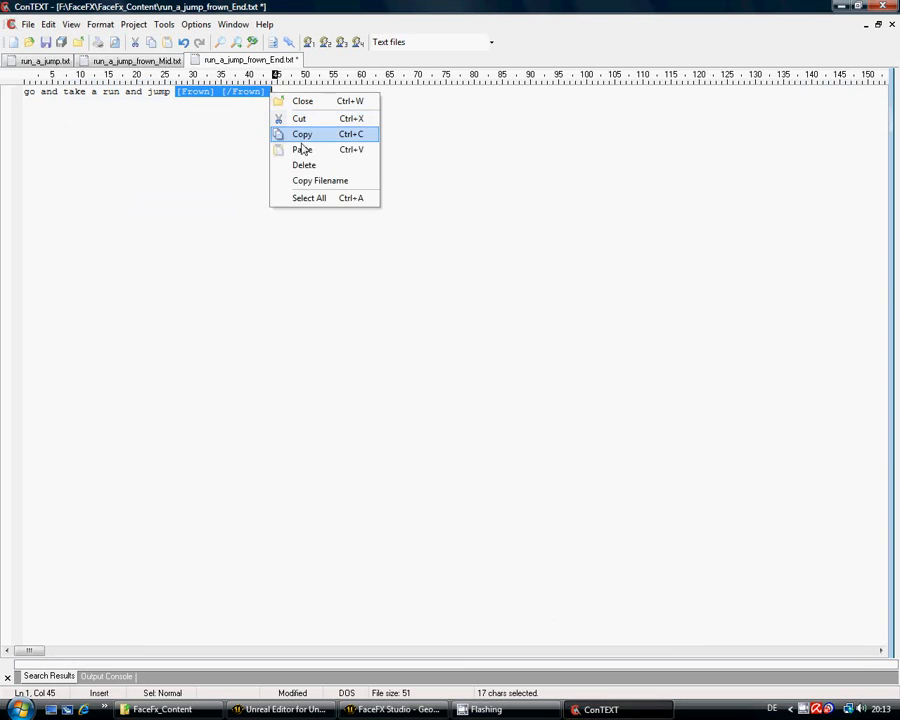
{"action": "left_click", "coordinate": [299, 134]}
{"action": "left_click", "coordinate": [271, 92]}
{"action": "right_click", "coordinate": [272, 96]}
{"action": "left_click", "coordinate": [308, 149]}
Step: Change the duplicated tag pair to [Blow] [/Blow] and save run_a_jump_frown_End.txt
{"action": "left_click_drag", "start_coordinate": [277, 93], "coordinate": [305, 92]}
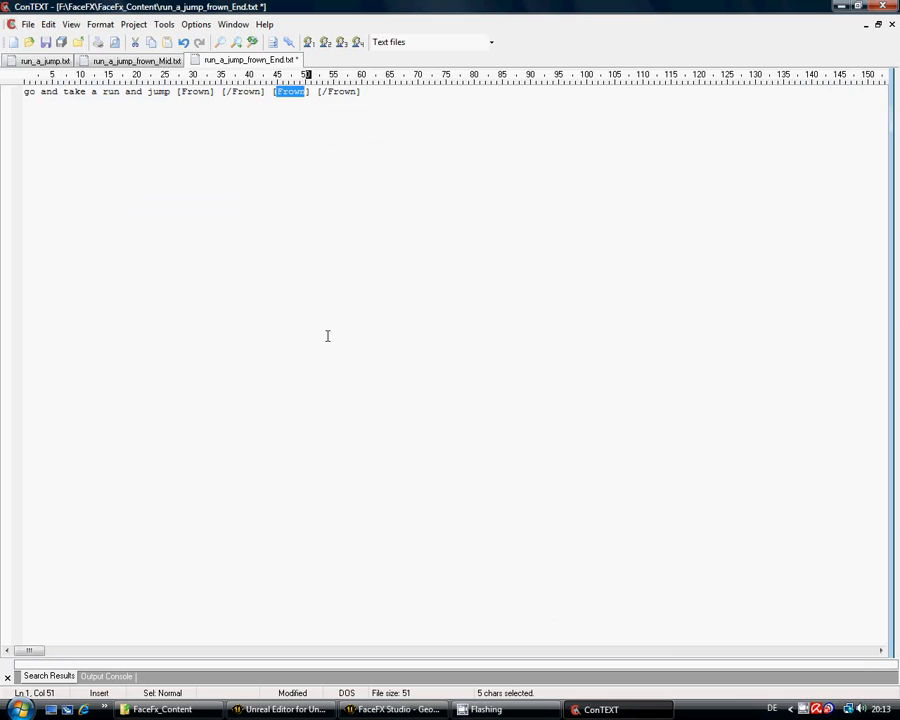
{"action": "type", "text": "Blow"}
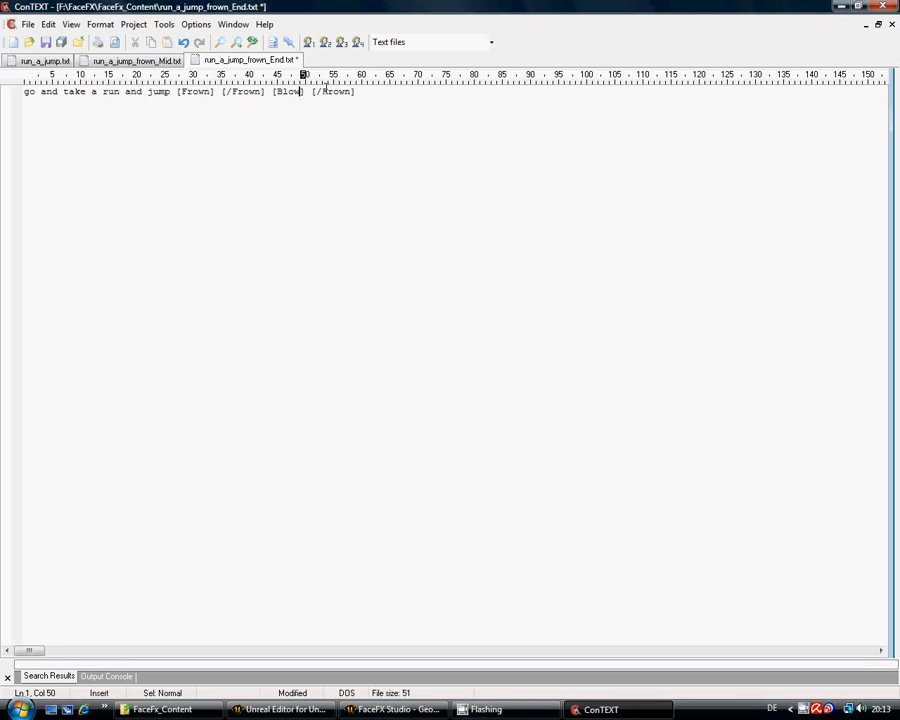
{"action": "left_click_drag", "start_coordinate": [323, 91], "coordinate": [351, 91]}
{"action": "type", "text": "Blow"}
{"action": "left_click", "coordinate": [46, 43]}
{"action": "left_click", "coordinate": [356, 238]}
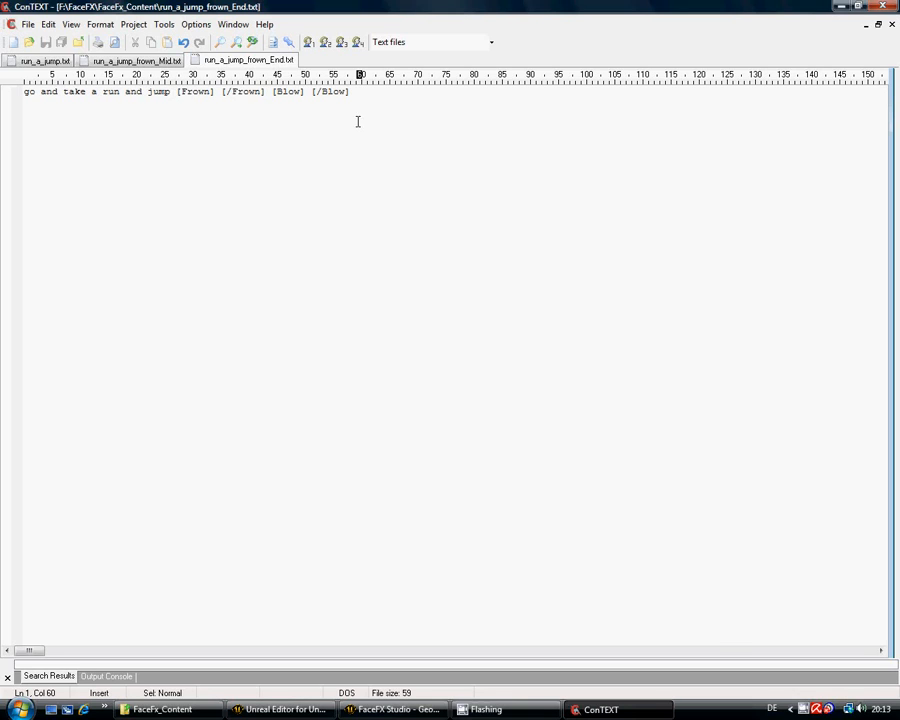
Step: Switch to FaceFX Studio and open the Animation Manager with GeoTestFaceFX as the primary animation group
{"action": "mouse_move", "coordinate": [493, 713]}
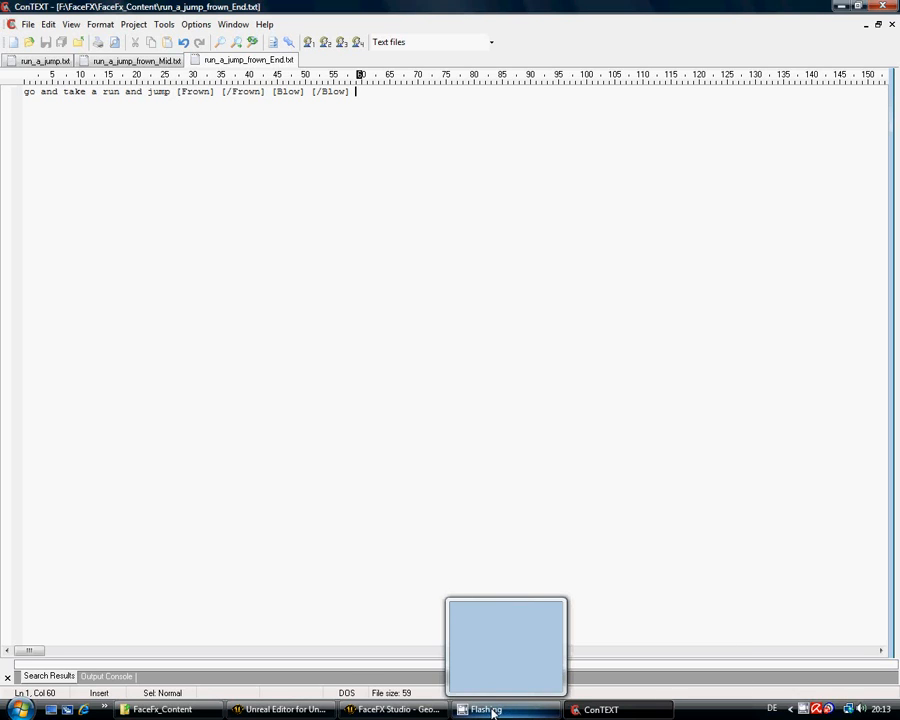
{"action": "mouse_move", "coordinate": [385, 712]}
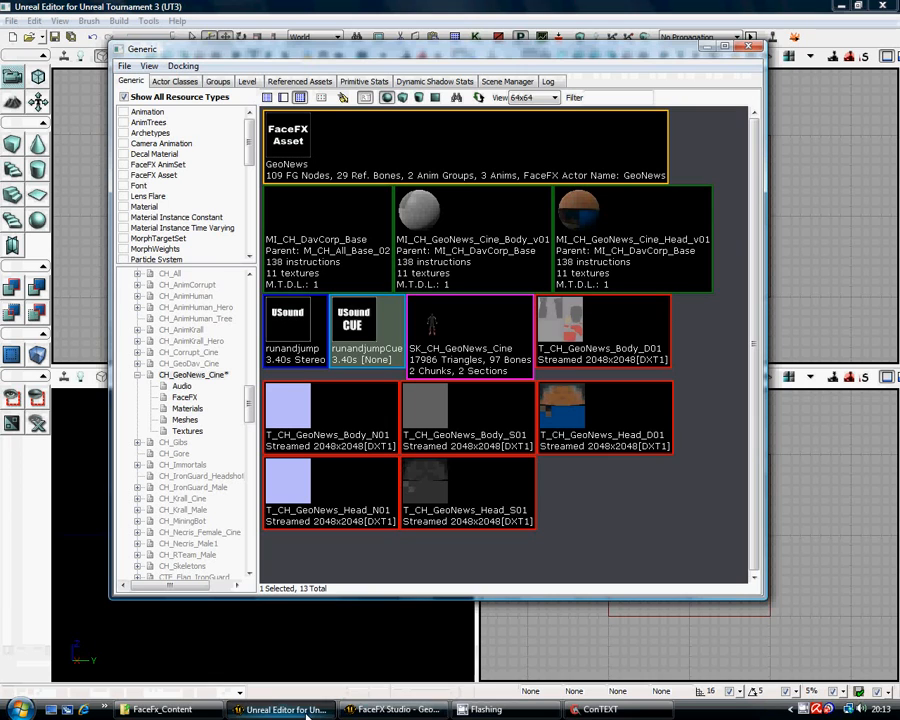
{"action": "left_click", "coordinate": [280, 709]}
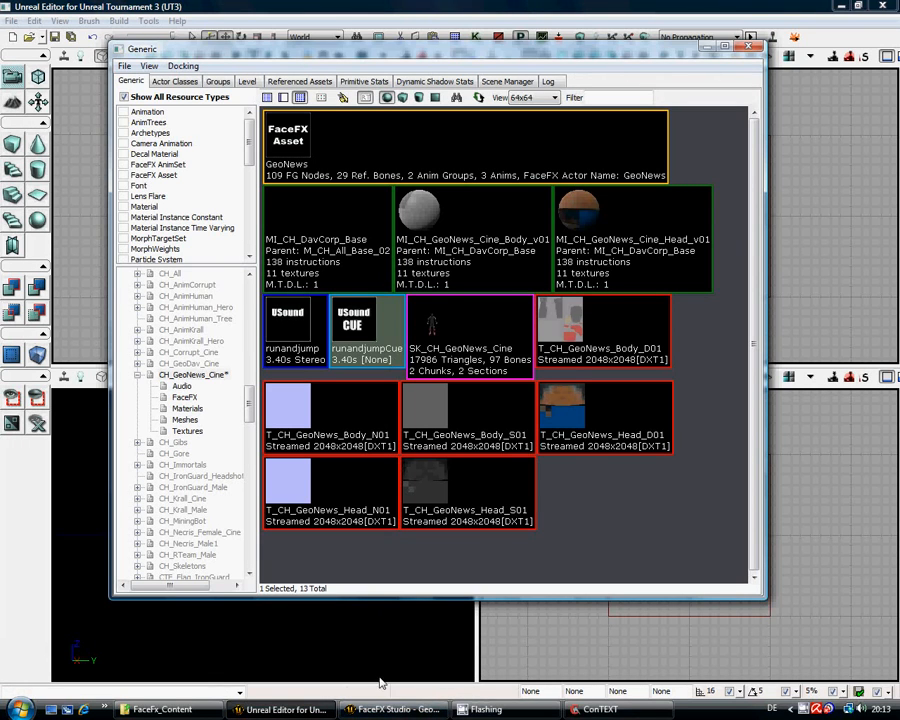
{"action": "left_click", "coordinate": [395, 709]}
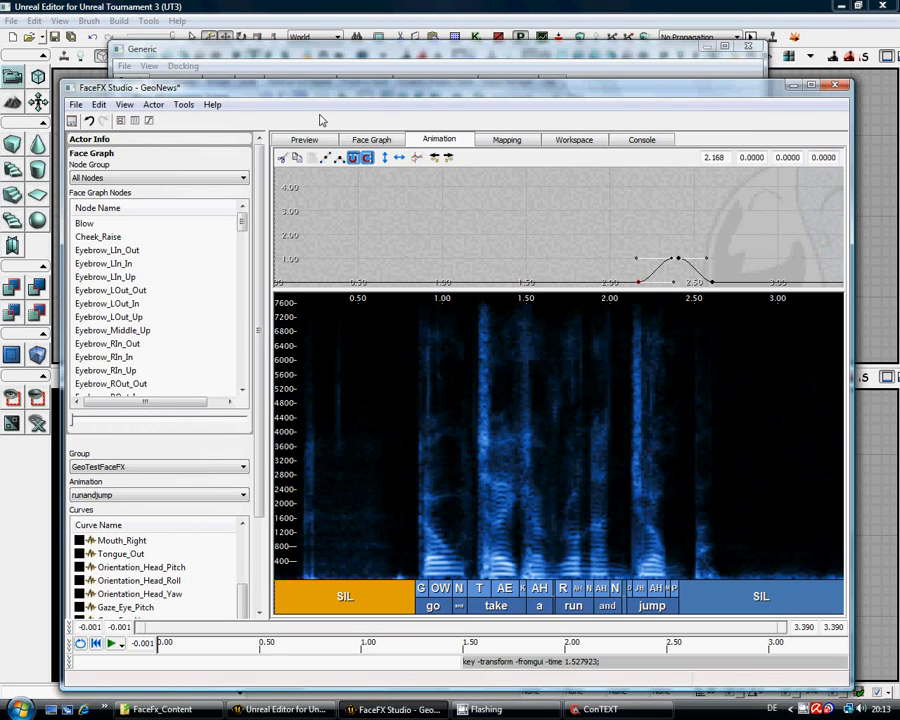
{"action": "left_click", "coordinate": [155, 105]}
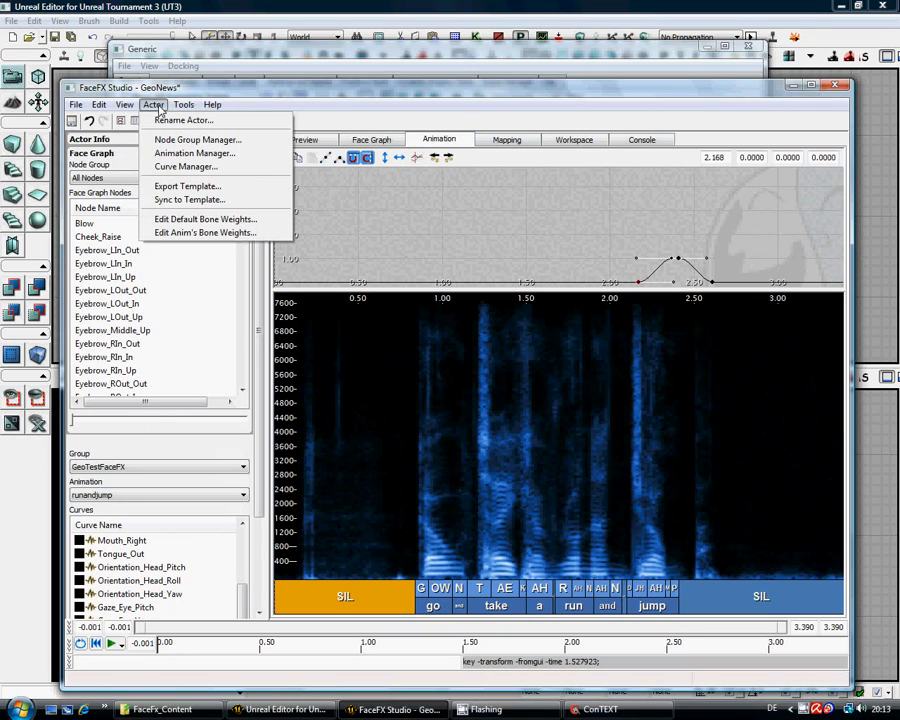
{"action": "left_click", "coordinate": [194, 153]}
{"action": "left_click", "coordinate": [406, 236]}
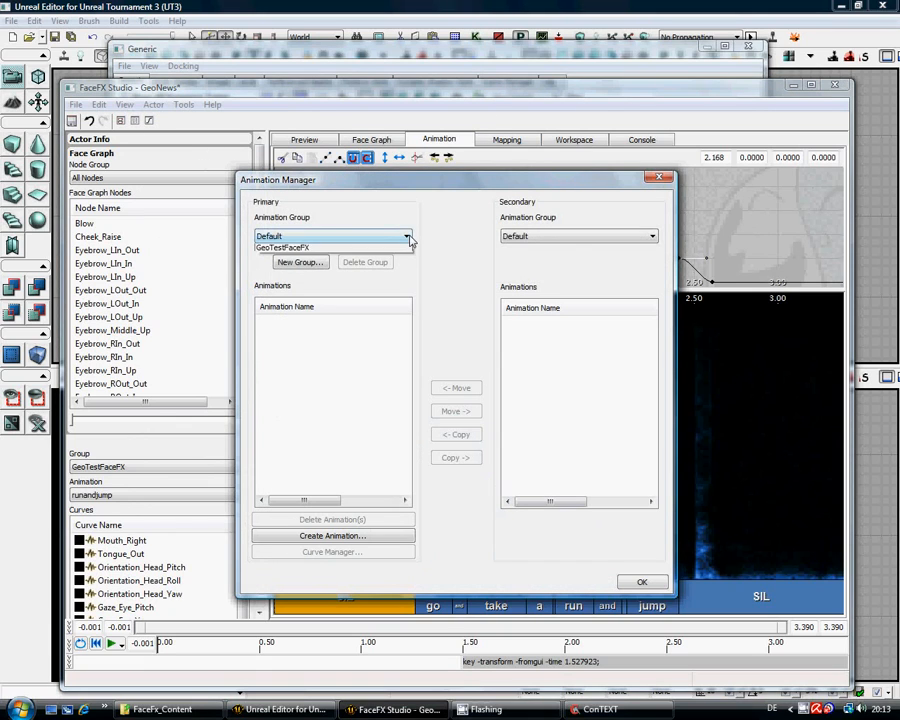
{"action": "left_click", "coordinate": [395, 258]}
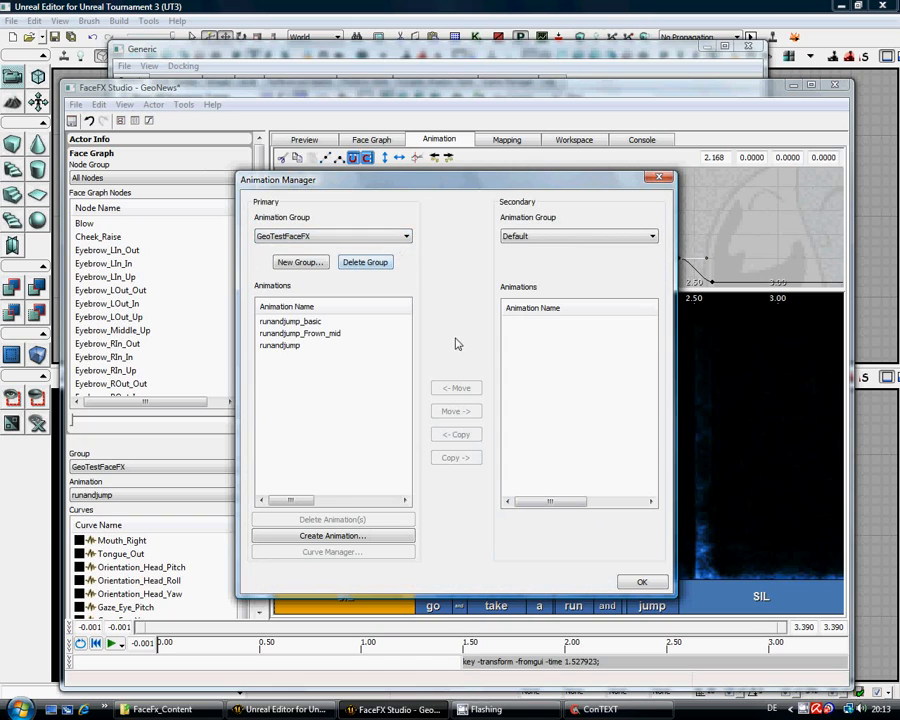
Step: Start a new animation from the runandjumpCue SoundCue and runandjump wave, loading run_a_jump_frown_End.txt as the analysis text
{"action": "left_click", "coordinate": [358, 536]}
{"action": "left_click", "coordinate": [541, 481]}
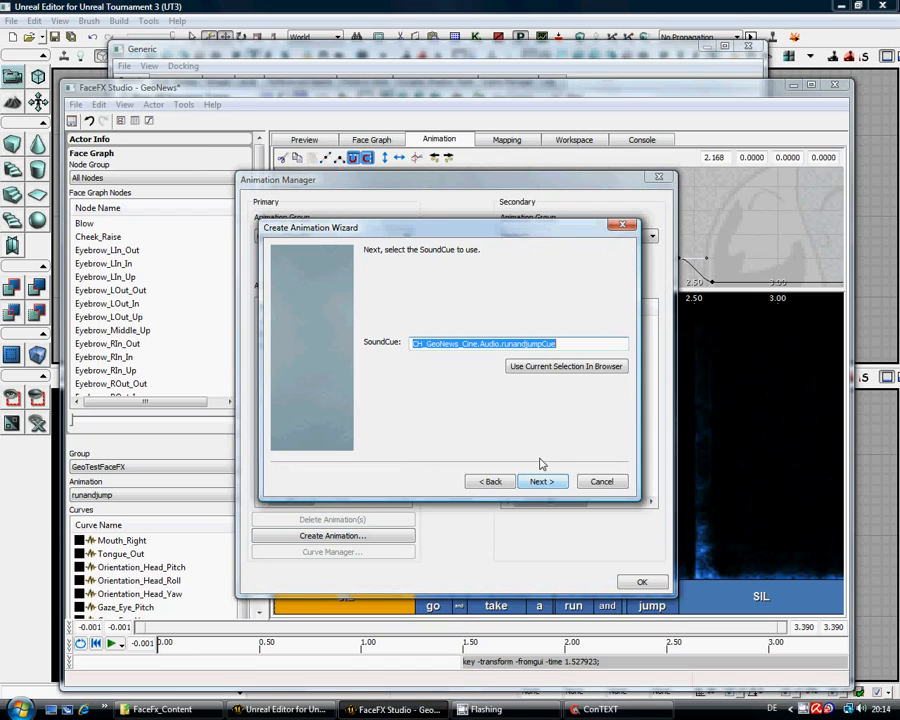
{"action": "left_click", "coordinate": [543, 482]}
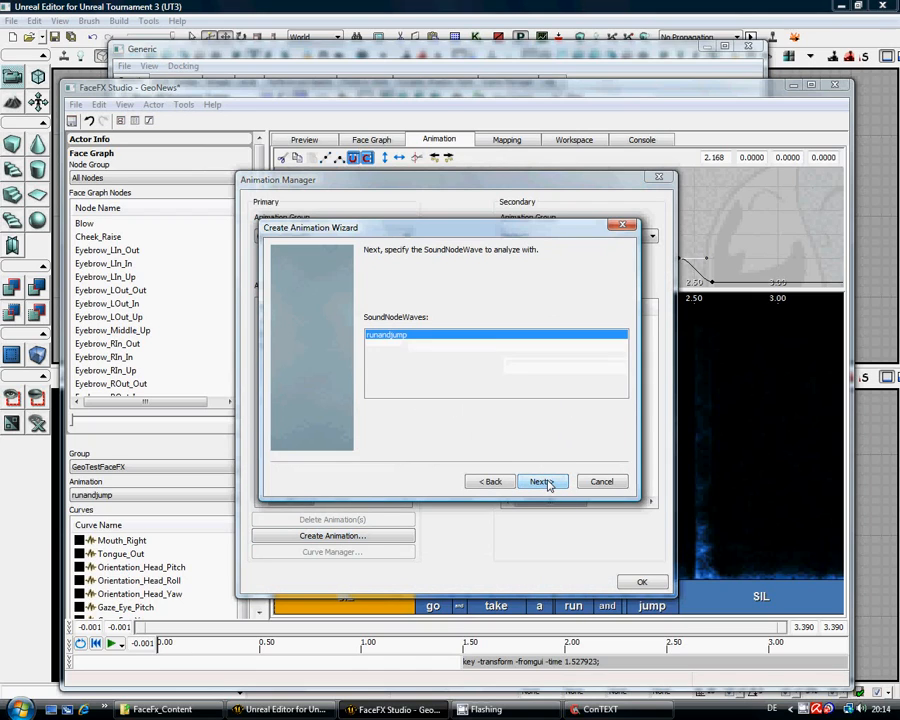
{"action": "left_click", "coordinate": [541, 482]}
{"action": "left_click", "coordinate": [602, 405]}
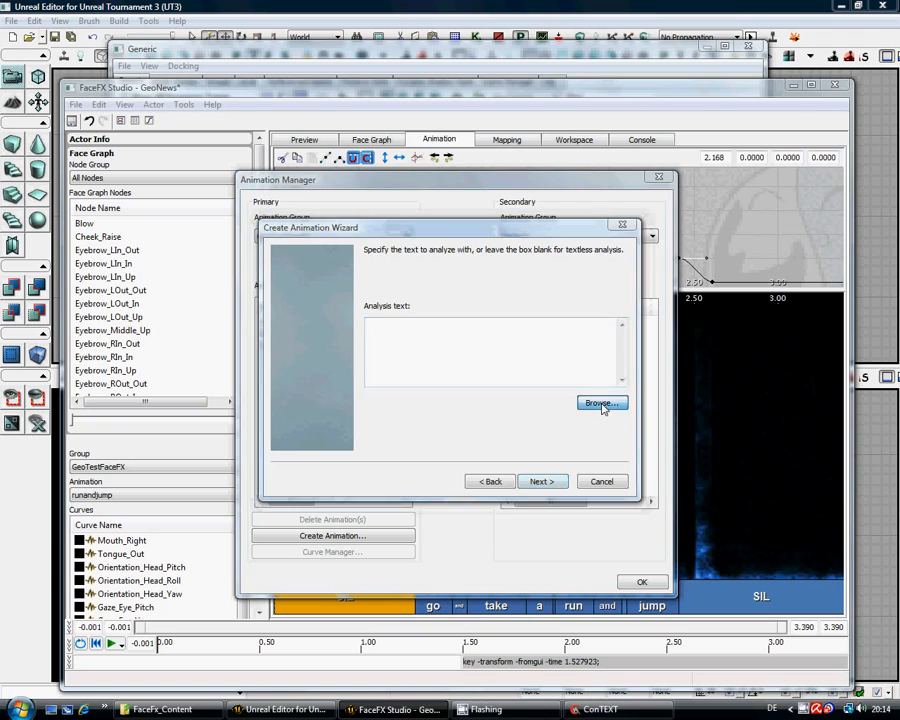
{"action": "left_click", "coordinate": [462, 268]}
{"action": "left_click", "coordinate": [462, 255]}
{"action": "left_click", "coordinate": [790, 678]}
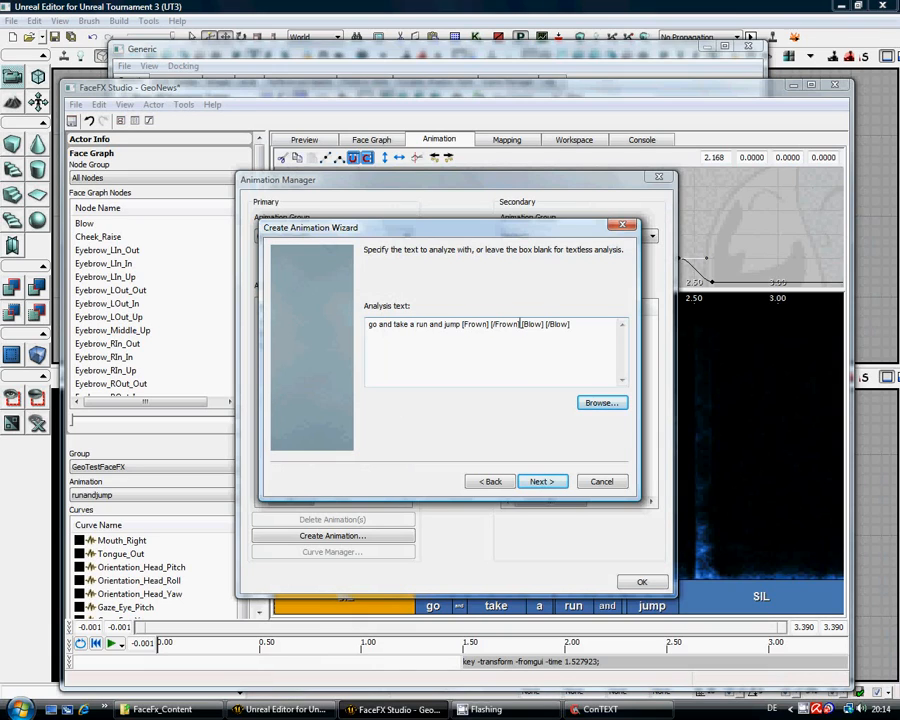
Step: Keep USEnglish with generated speech gestures, name the animation runandjump_blow, create it and close the Animation Manager
{"action": "left_click", "coordinate": [543, 481]}
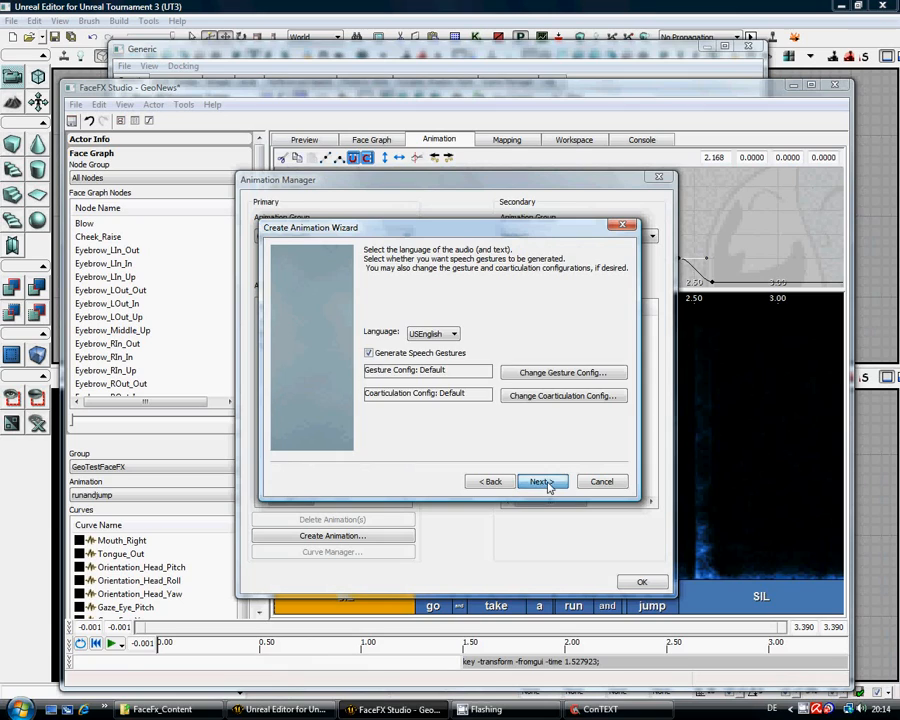
{"action": "left_click", "coordinate": [542, 481]}
{"action": "left_click", "coordinate": [484, 356]}
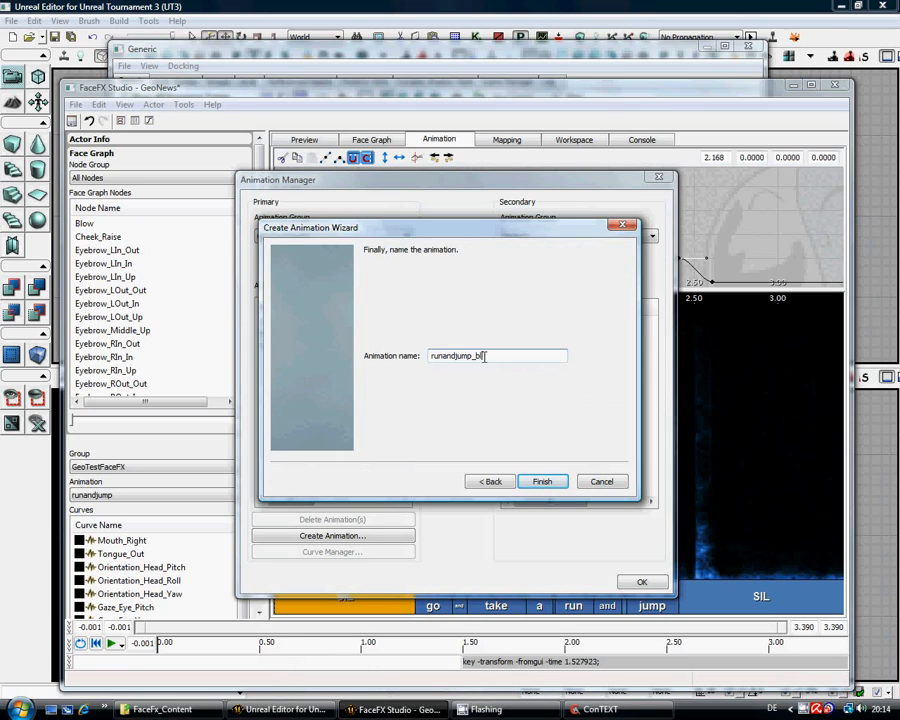
{"action": "key", "text": "Return"}
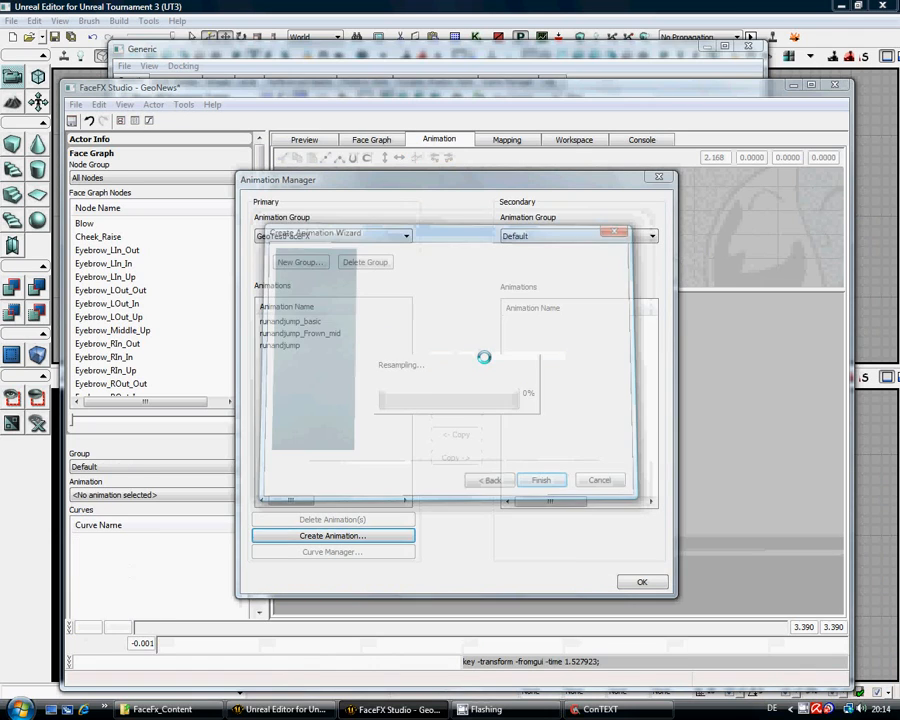
{"action": "left_click", "coordinate": [658, 178]}
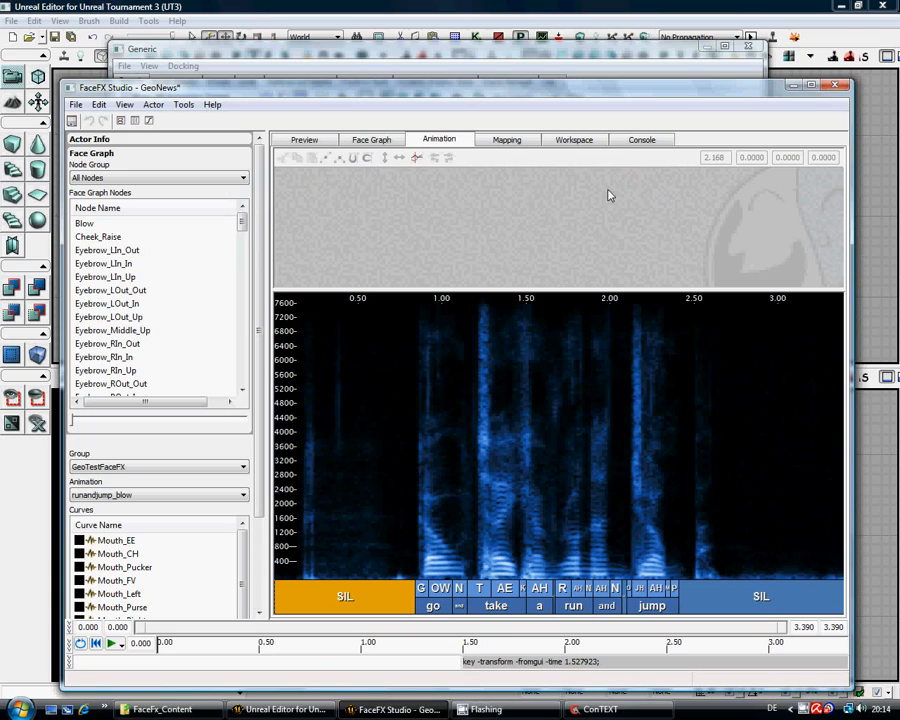
Step: Play the runandjump_blow animation in the preview to check the face
{"action": "left_click", "coordinate": [302, 140]}
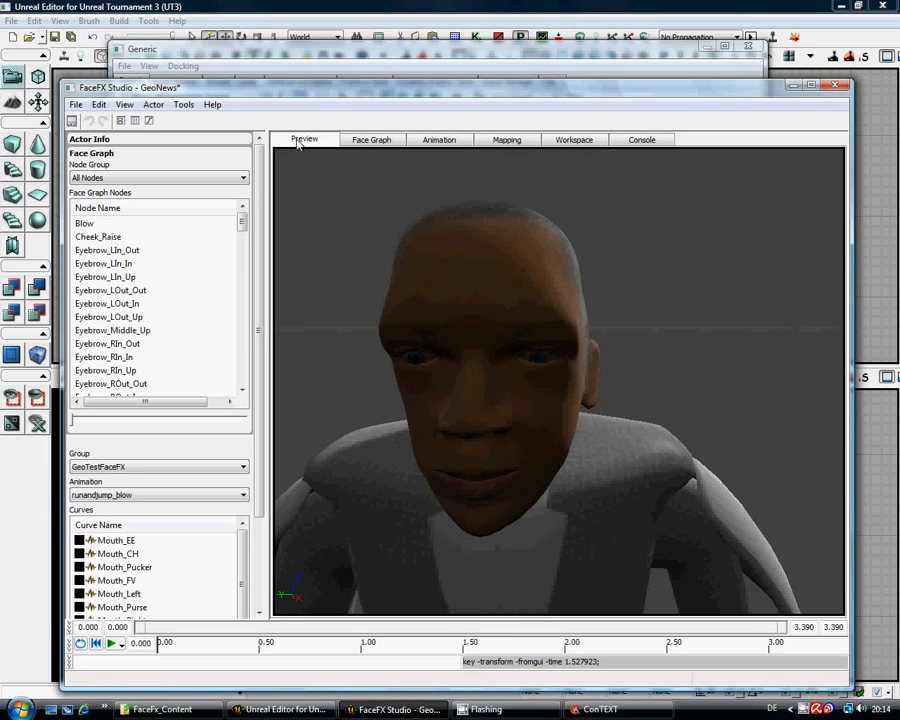
{"action": "left_click", "coordinate": [111, 643]}
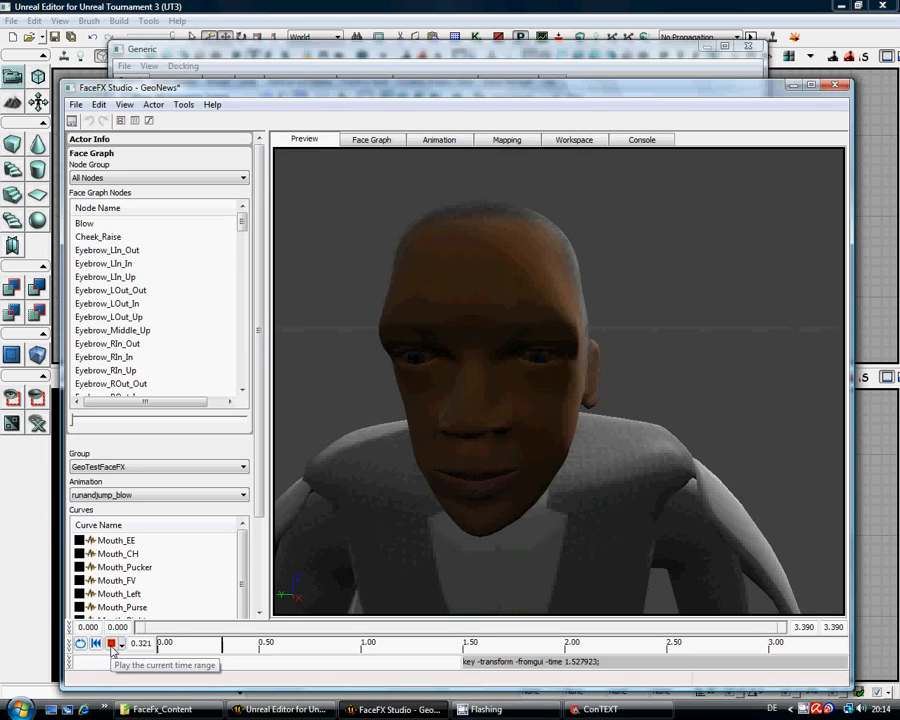
{"action": "left_click", "coordinate": [113, 645]}
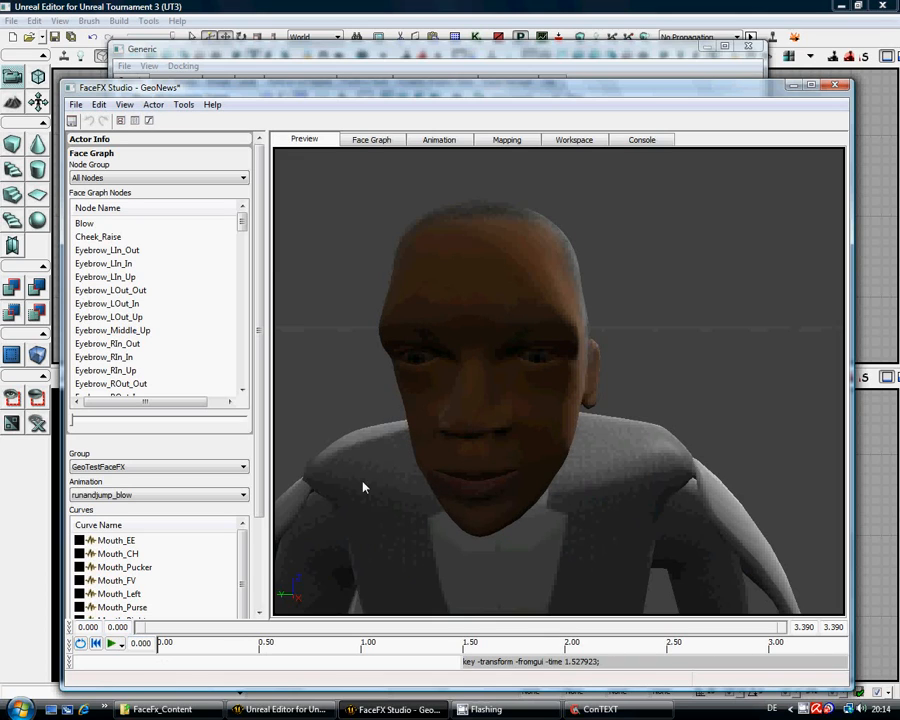
{"action": "left_click", "coordinate": [112, 645]}
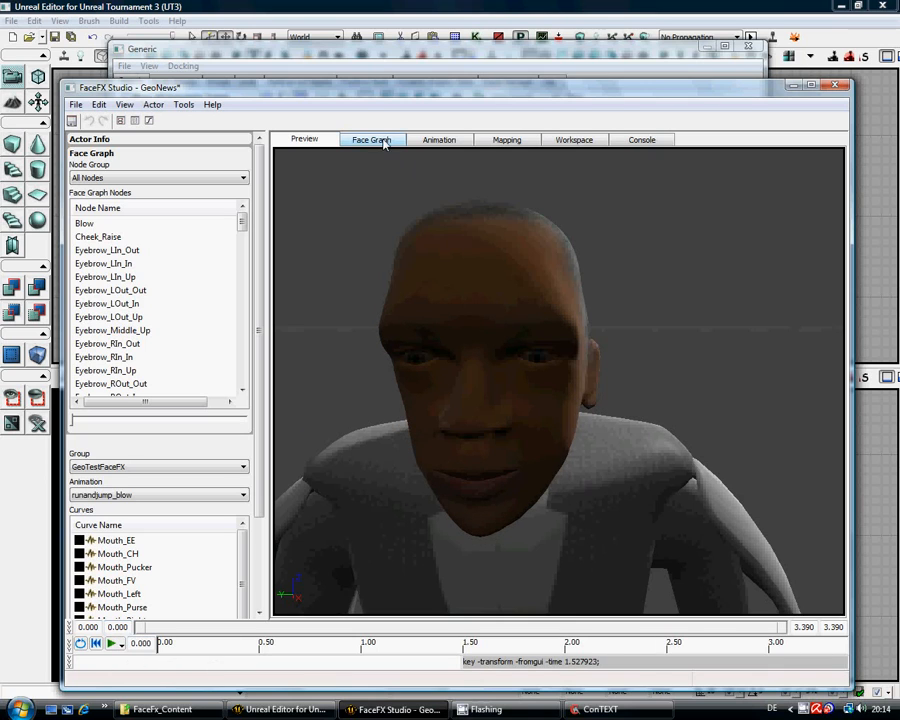
Step: Shift the Blow curve's last two keys so it ends at 3.355 s, and move its first two keys into the silence after "jump"
{"action": "left_click", "coordinate": [440, 140]}
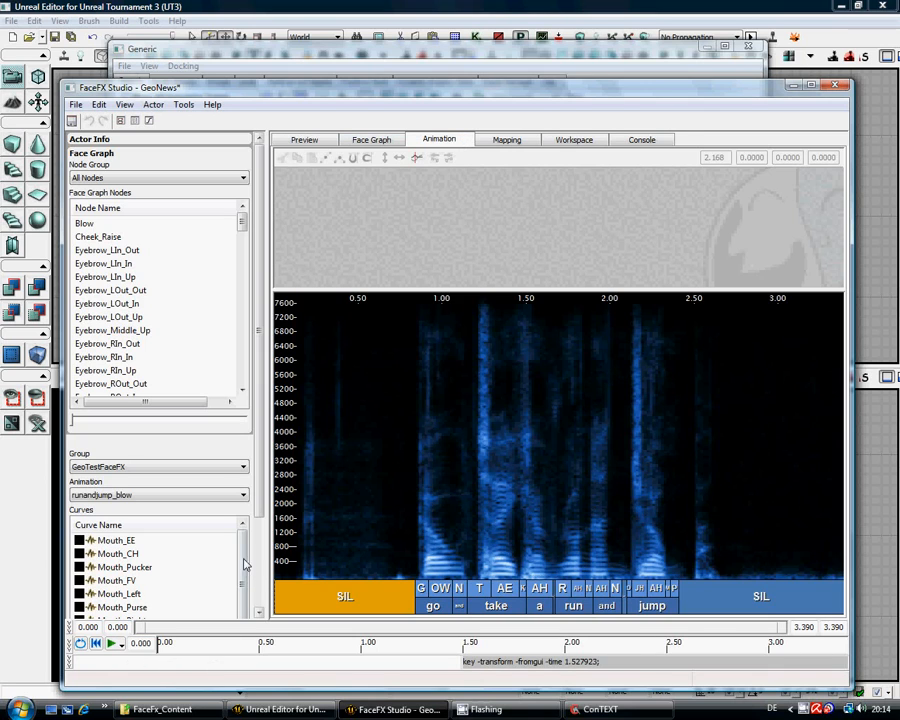
{"action": "left_click_drag", "start_coordinate": [257, 488], "coordinate": [257, 608]}
{"action": "left_click_drag", "start_coordinate": [242, 509], "coordinate": [242, 578]}
{"action": "left_click", "coordinate": [110, 575]}
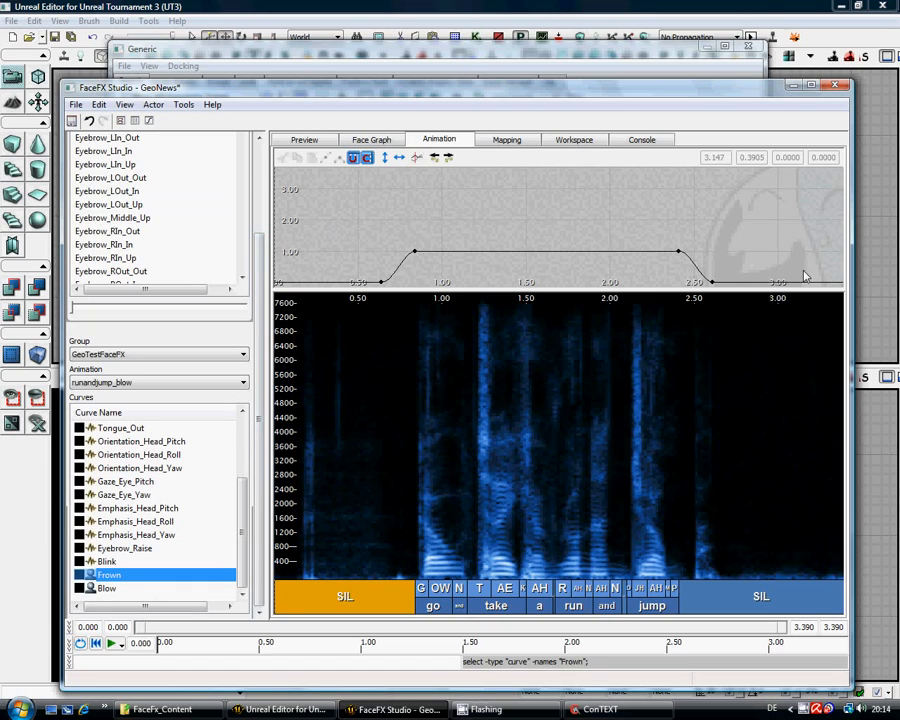
{"action": "left_click", "coordinate": [106, 588]}
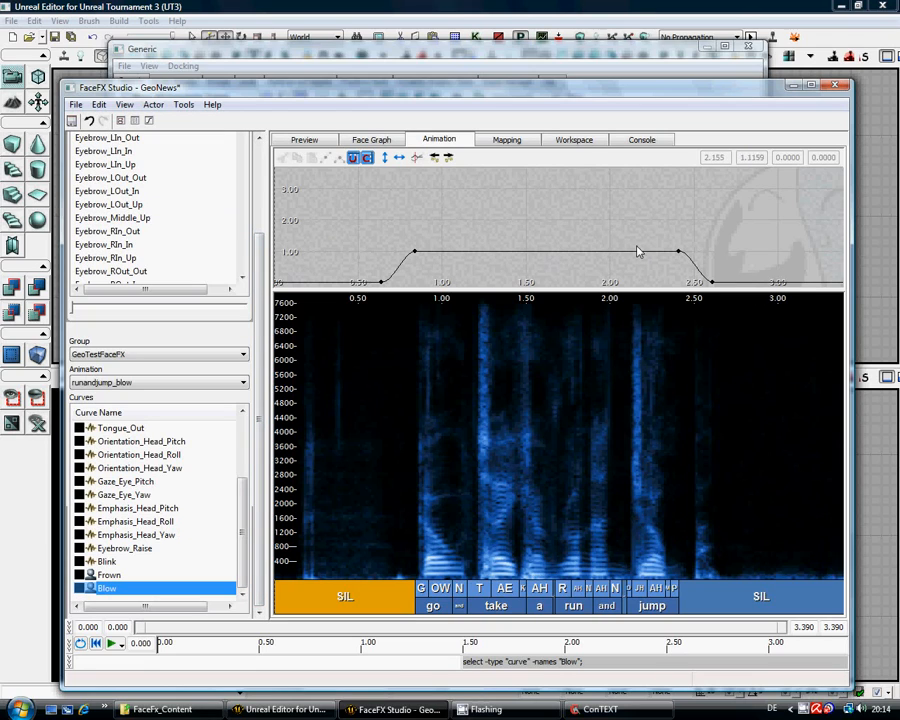
{"action": "left_click_drag", "start_coordinate": [644, 222], "coordinate": [839, 285]}
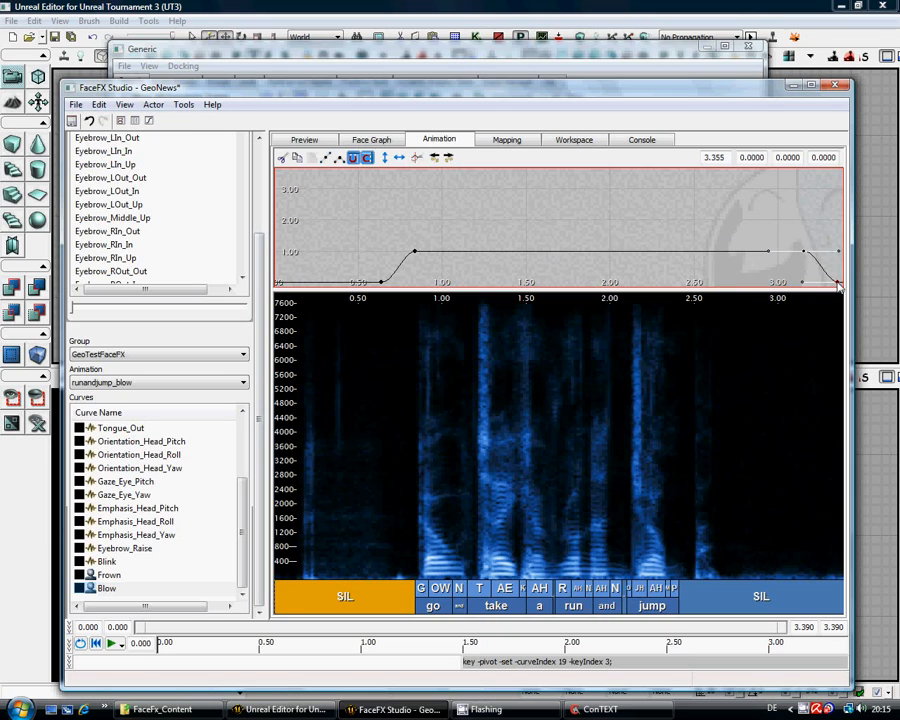
{"action": "left_click_drag", "start_coordinate": [356, 229], "coordinate": [484, 357]}
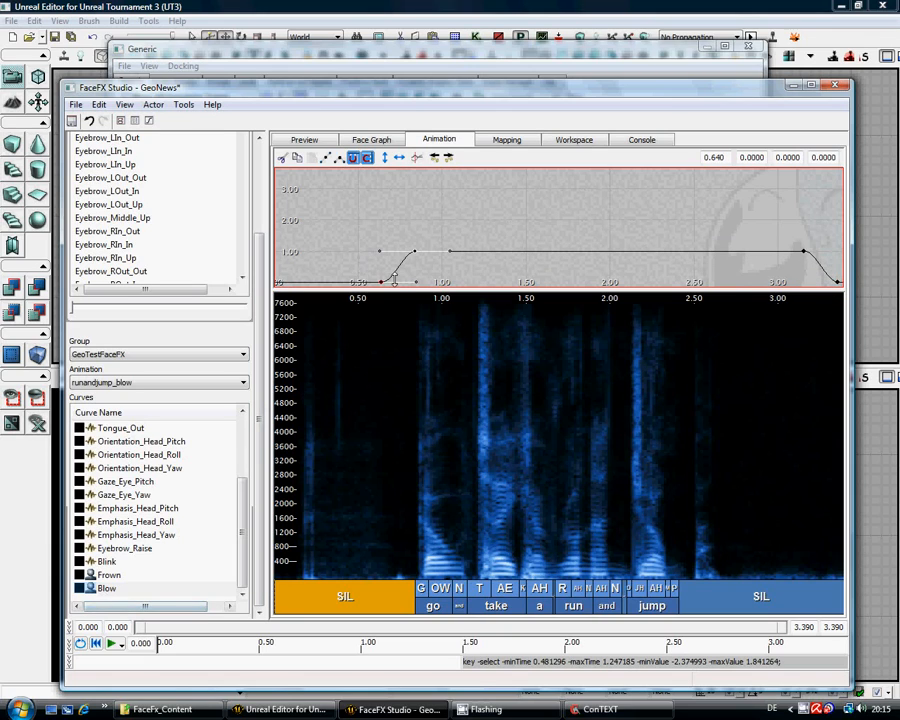
{"action": "left_click_drag", "start_coordinate": [383, 285], "coordinate": [767, 287]}
Step: Shift the Frown curve's last two keys to end at about 2.93 s and its first two keys to start at 2.486 s
{"action": "left_click", "coordinate": [109, 576]}
{"action": "left_click_drag", "start_coordinate": [641, 236], "coordinate": [770, 287]}
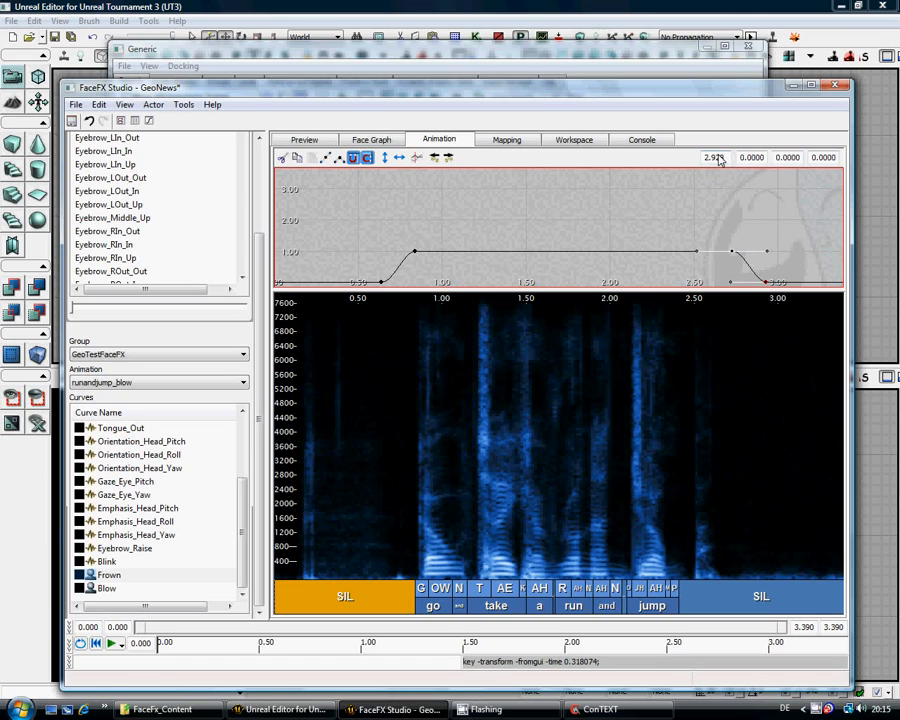
{"action": "left_click_drag", "start_coordinate": [412, 227], "coordinate": [366, 283]}
{"action": "scroll", "coordinate": [377, 290], "scroll_direction": "up", "scroll_amount": 2}
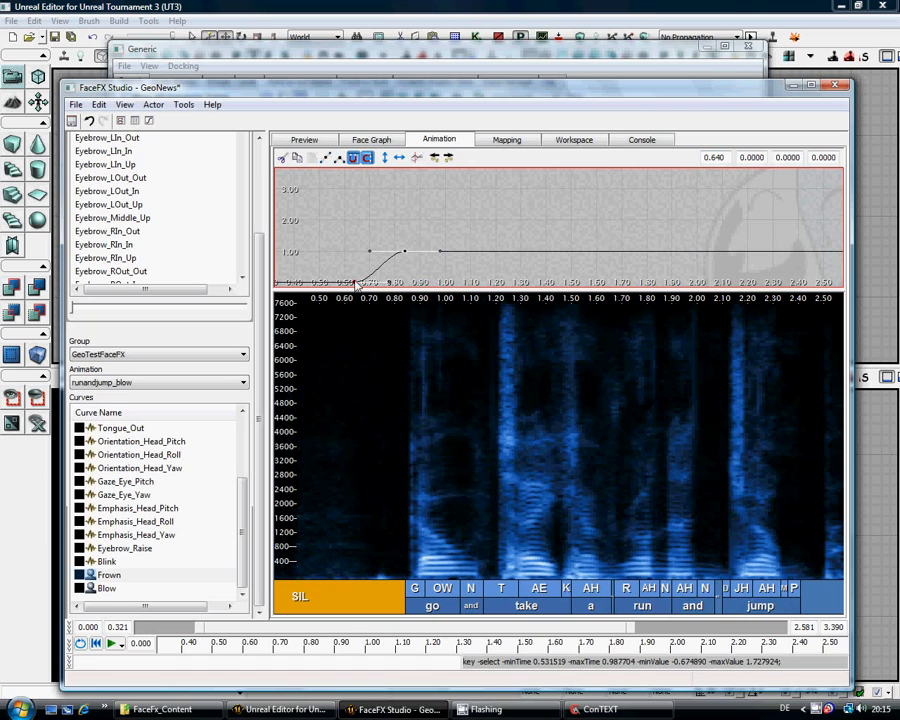
{"action": "left_click", "coordinate": [359, 284]}
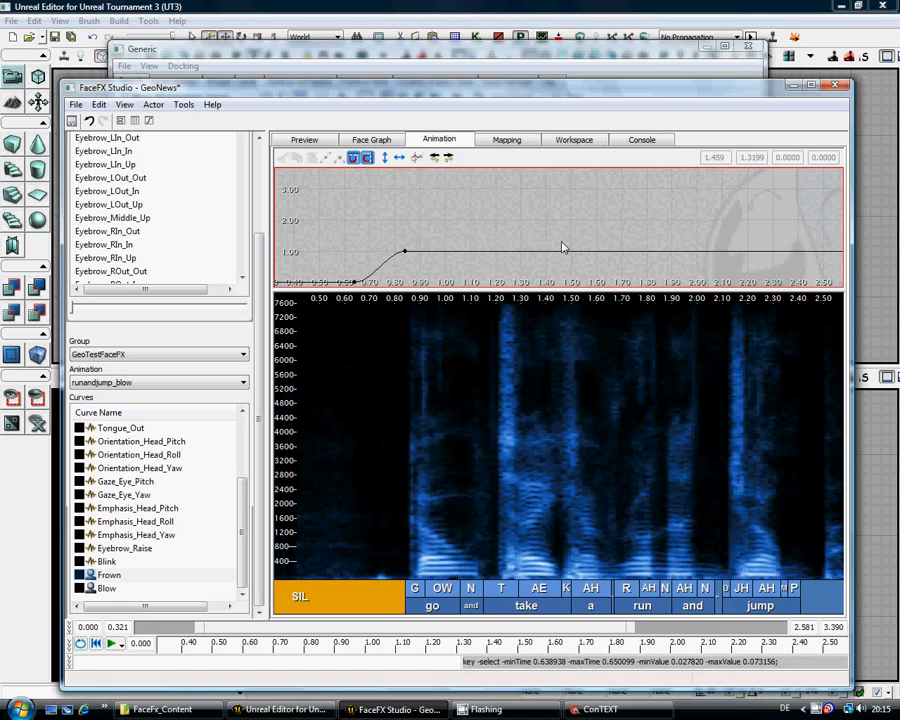
{"action": "scroll", "coordinate": [562, 247], "scroll_direction": "down", "scroll_amount": 3}
{"action": "left_click_drag", "start_coordinate": [363, 225], "coordinate": [403, 290]}
{"action": "left_click_drag", "start_coordinate": [364, 230], "coordinate": [697, 285]}
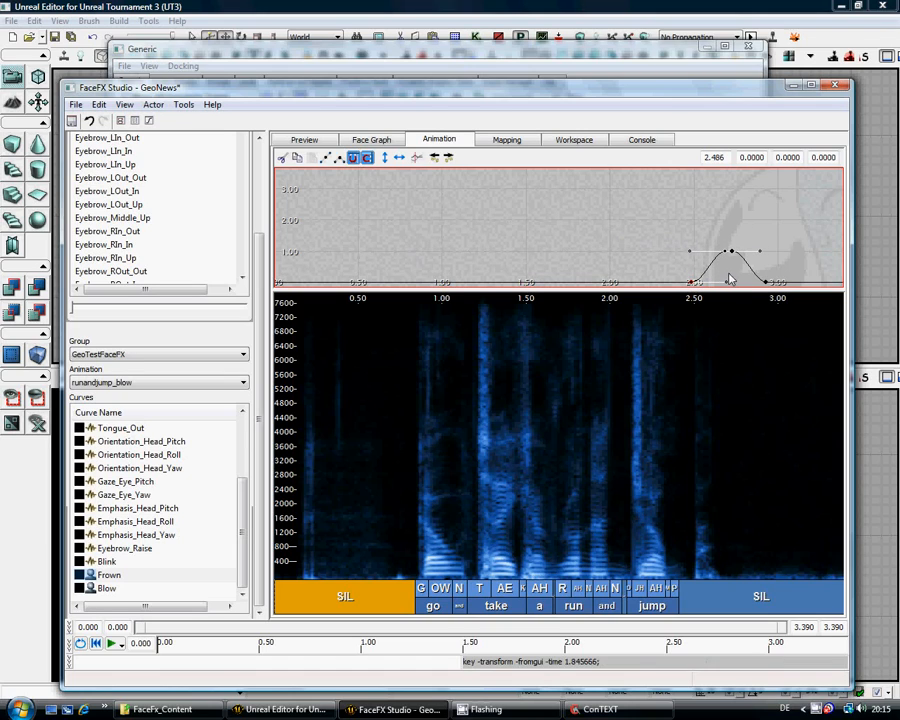
{"action": "left_click", "coordinate": [731, 279]}
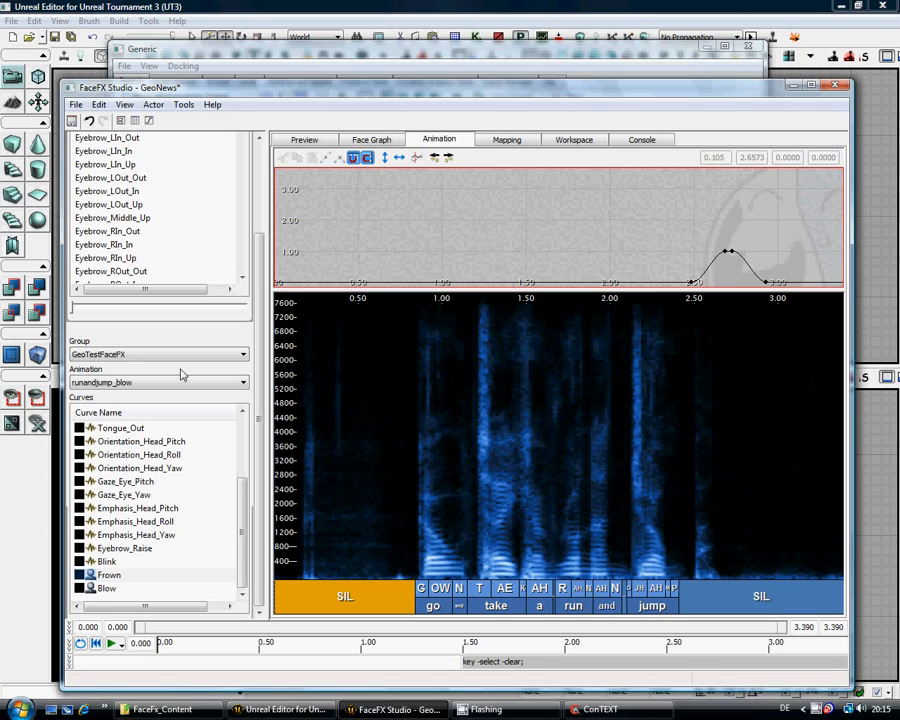
Step: Lower the Frown curve's two peak keys to a value of 0.4786 and play runandjump_blow in the preview
{"action": "left_click", "coordinate": [309, 140]}
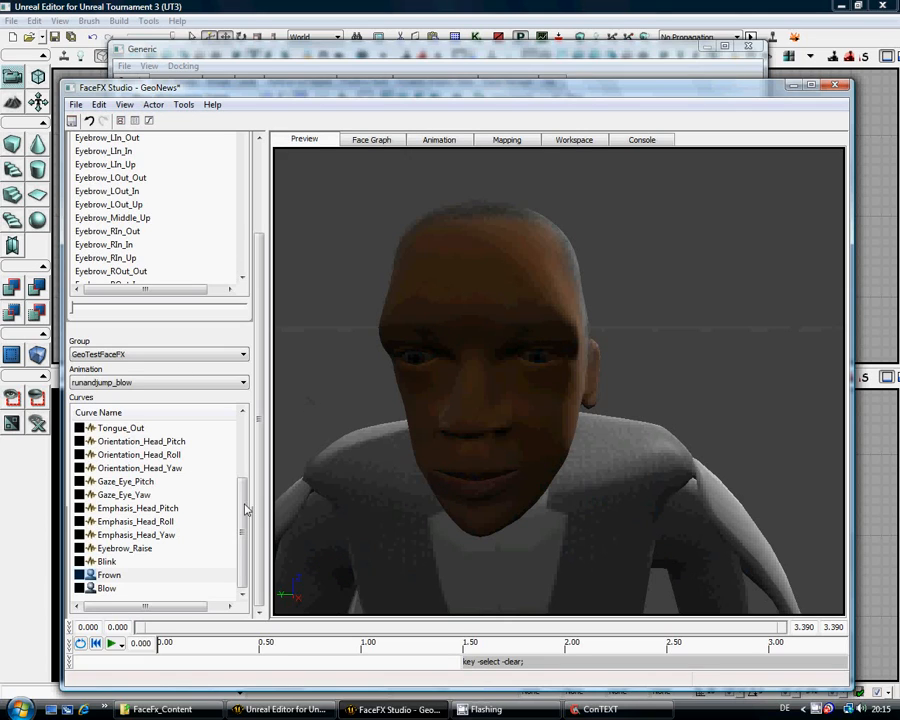
{"action": "left_click", "coordinate": [438, 140]}
{"action": "left_click_drag", "start_coordinate": [768, 247], "coordinate": [731, 267]}
{"action": "left_click", "coordinate": [731, 252]}
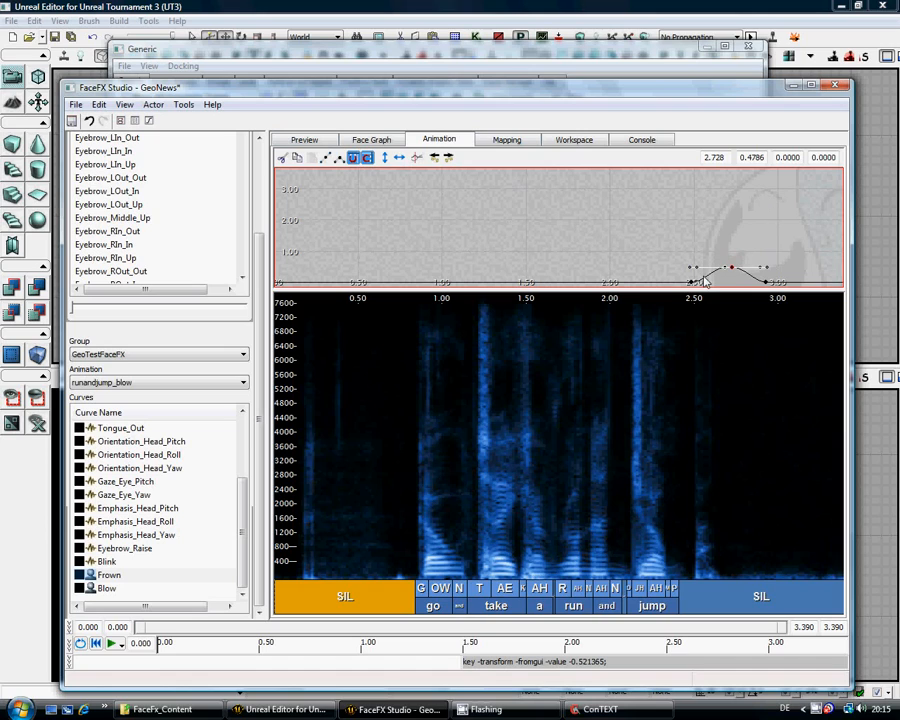
{"action": "left_click", "coordinate": [304, 139]}
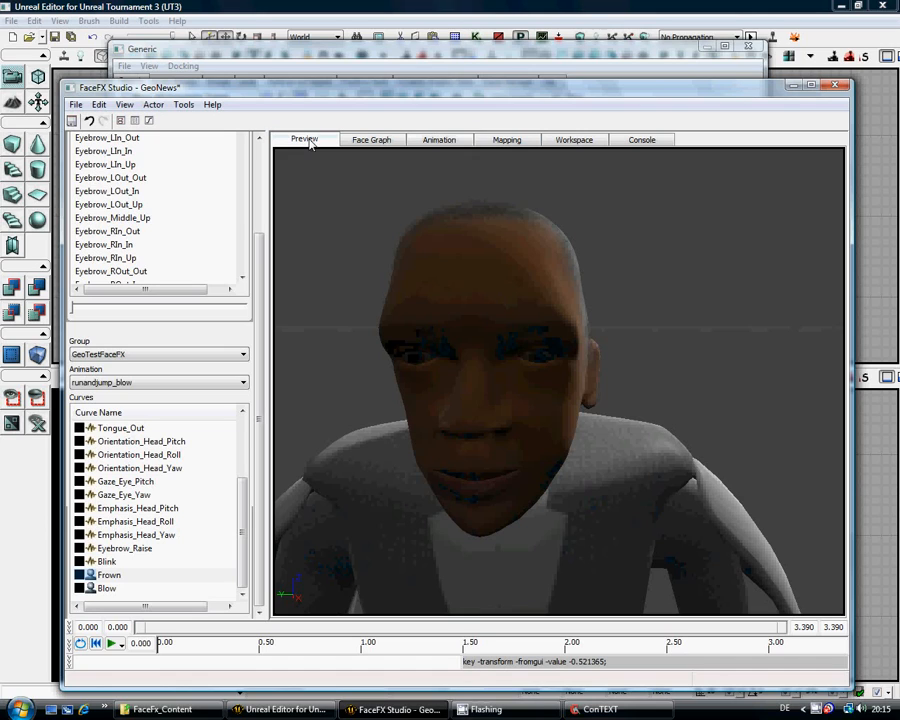
{"action": "left_click", "coordinate": [113, 644]}
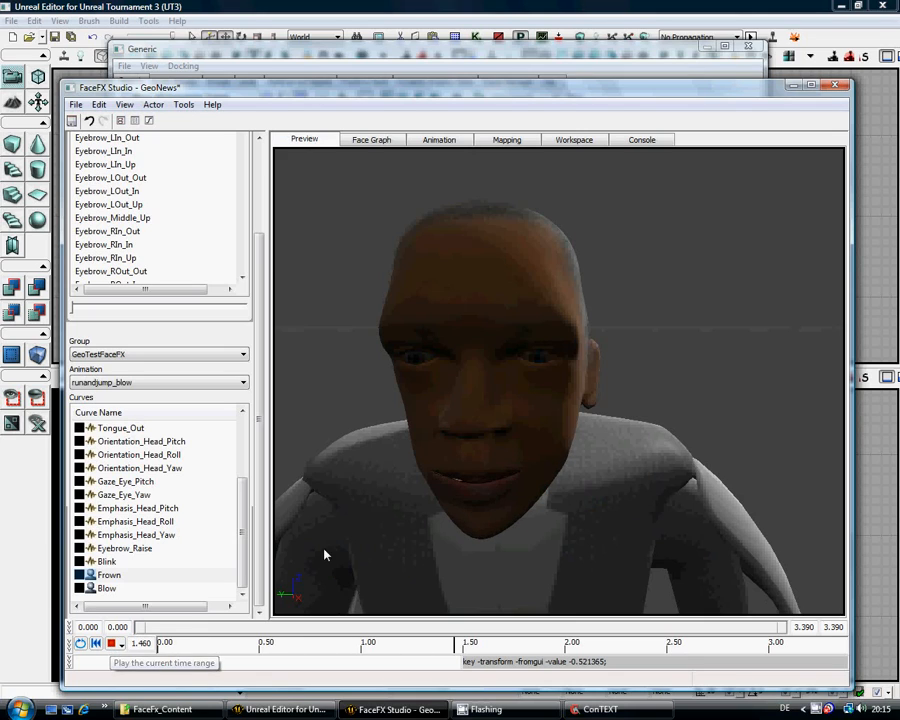